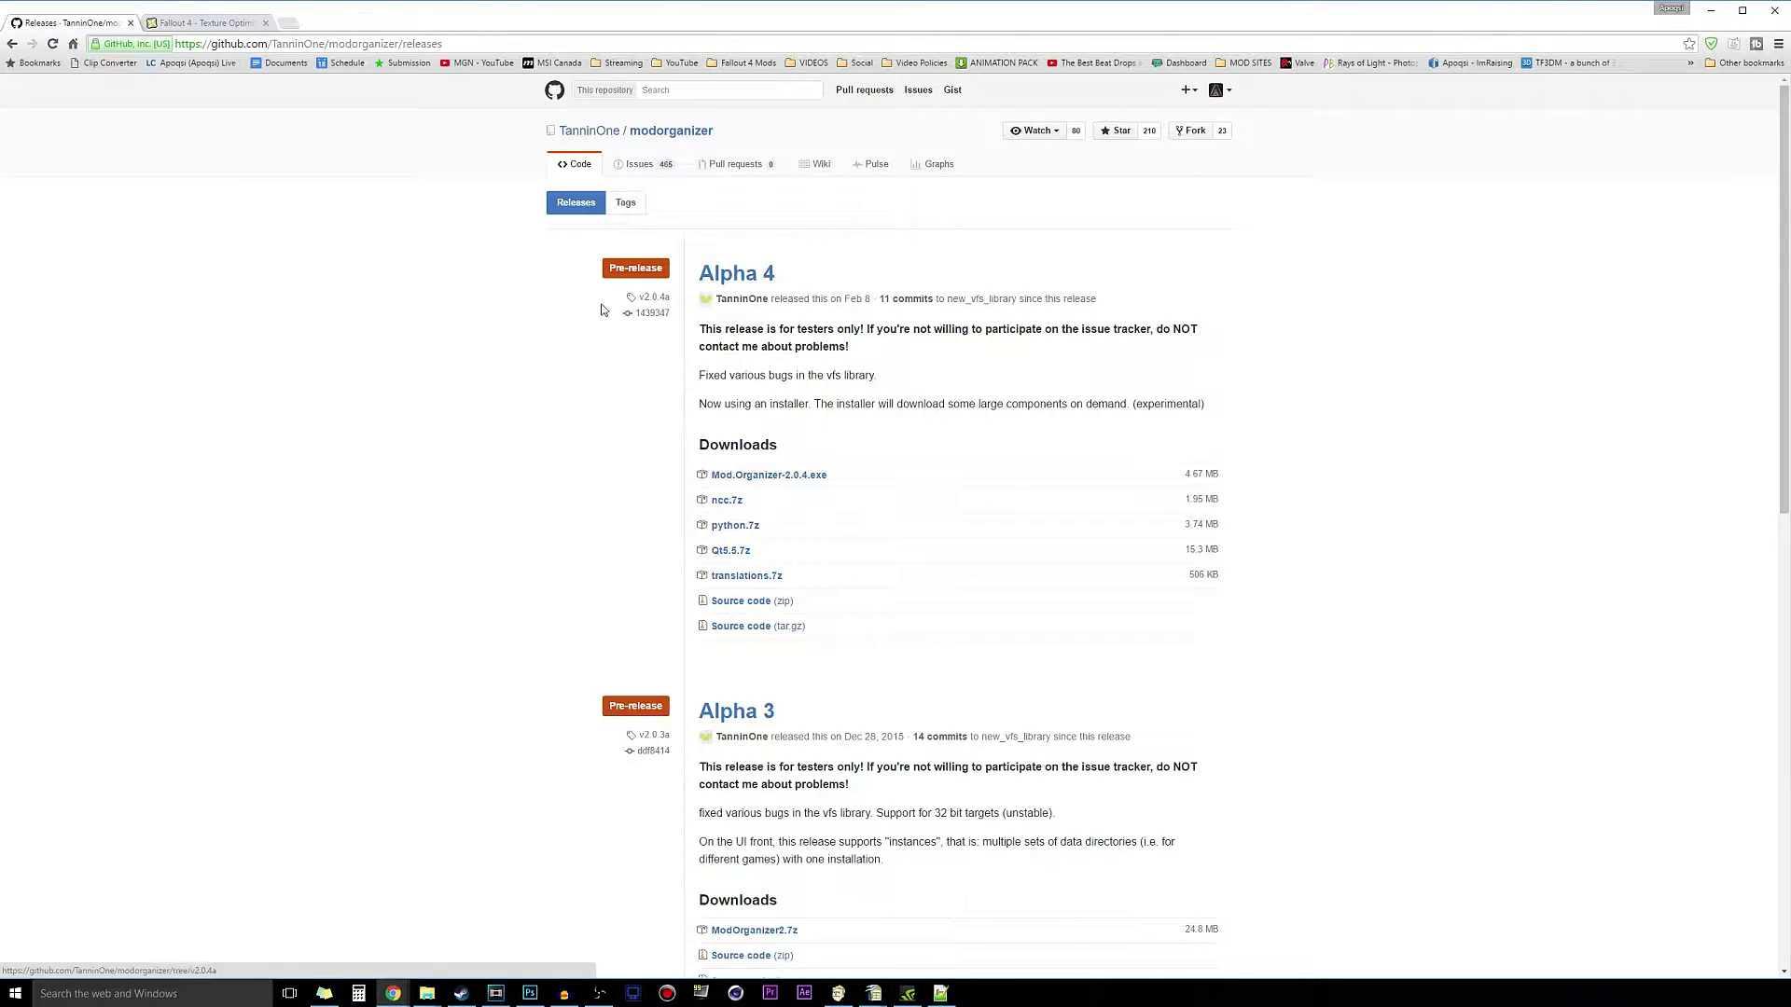
Download Mod.Organizer-2.0.4.exe from the Alpha 4 release, save it to the Desktop and minimize the browser
left_click(786, 476)
left_click(552, 354)
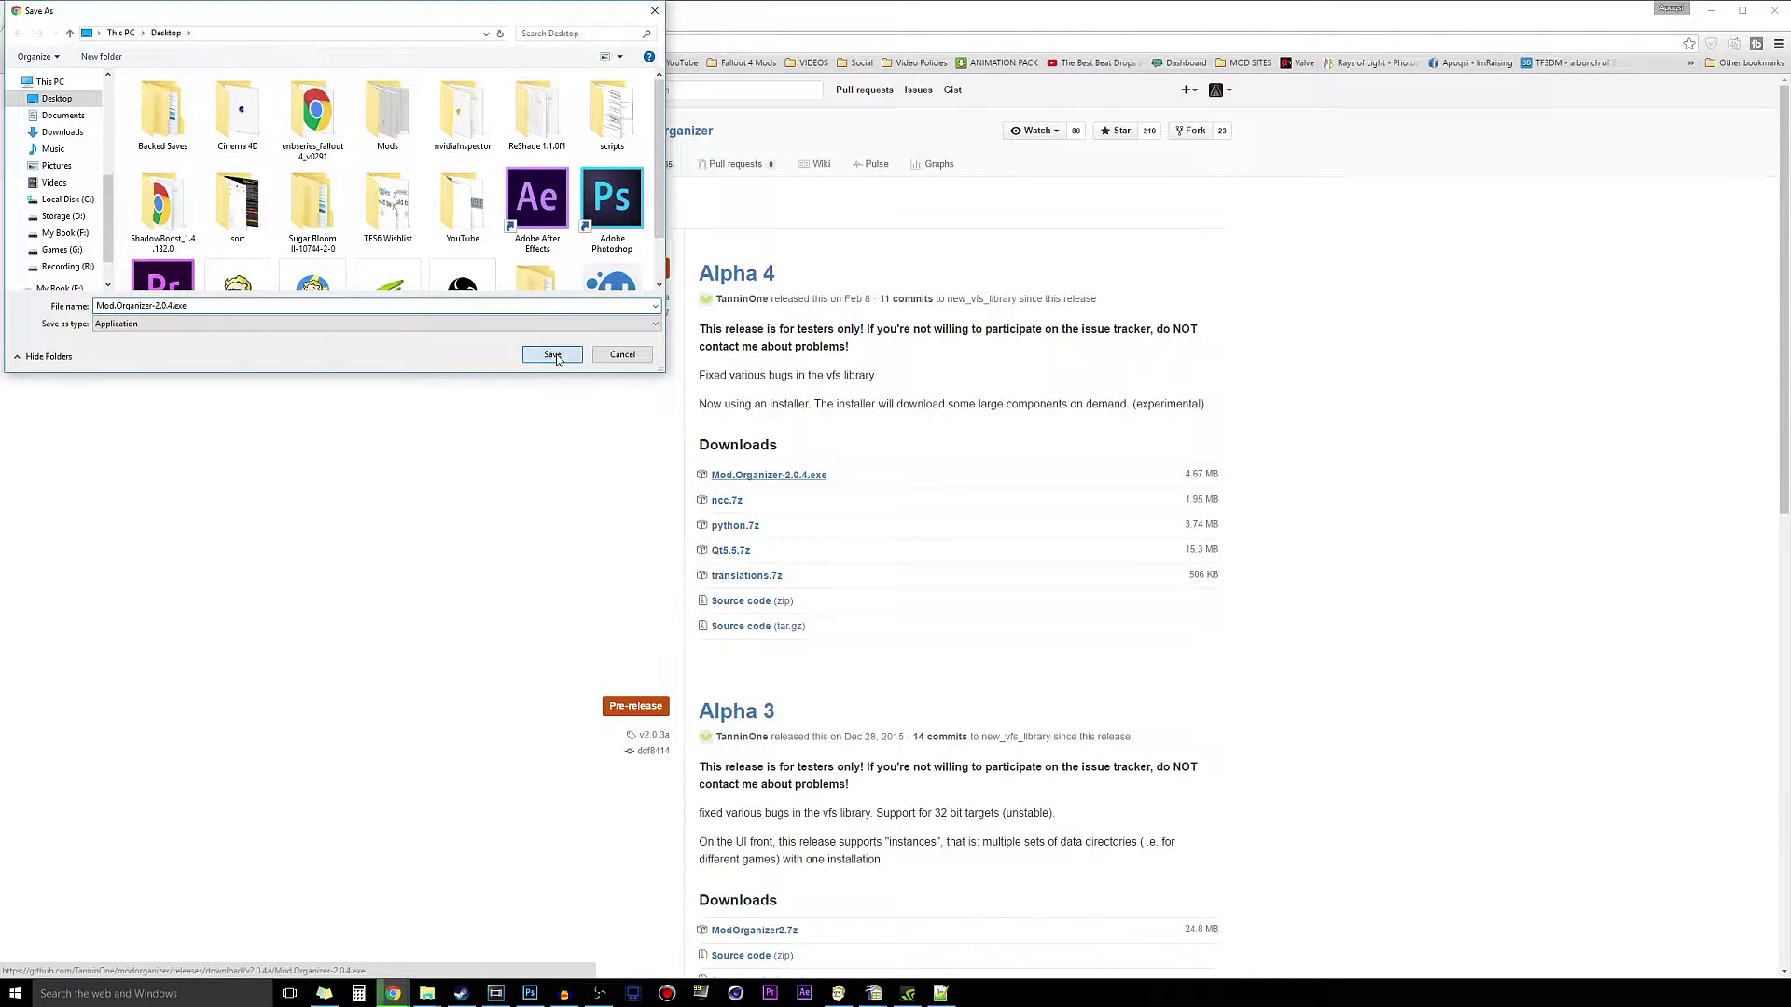
left_click(1712, 13)
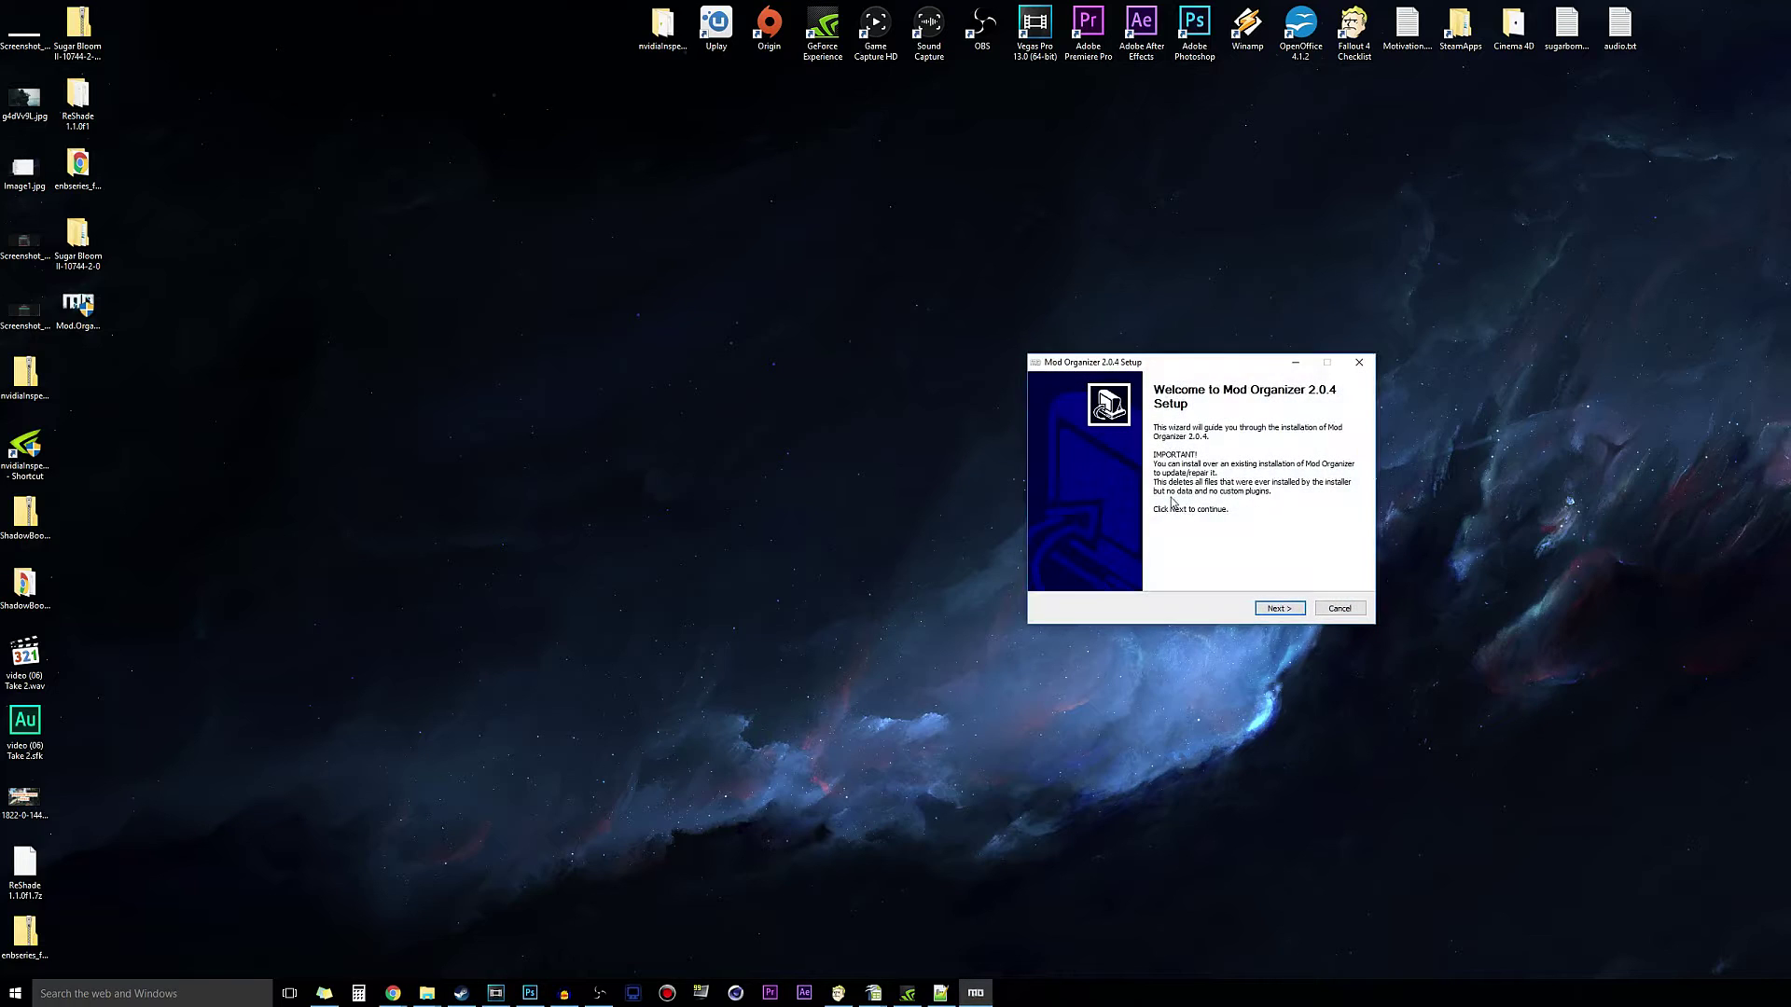
Accept the license in the Mod Organizer setup and add the Handle Nexus Links component to the installation
left_click(1276, 610)
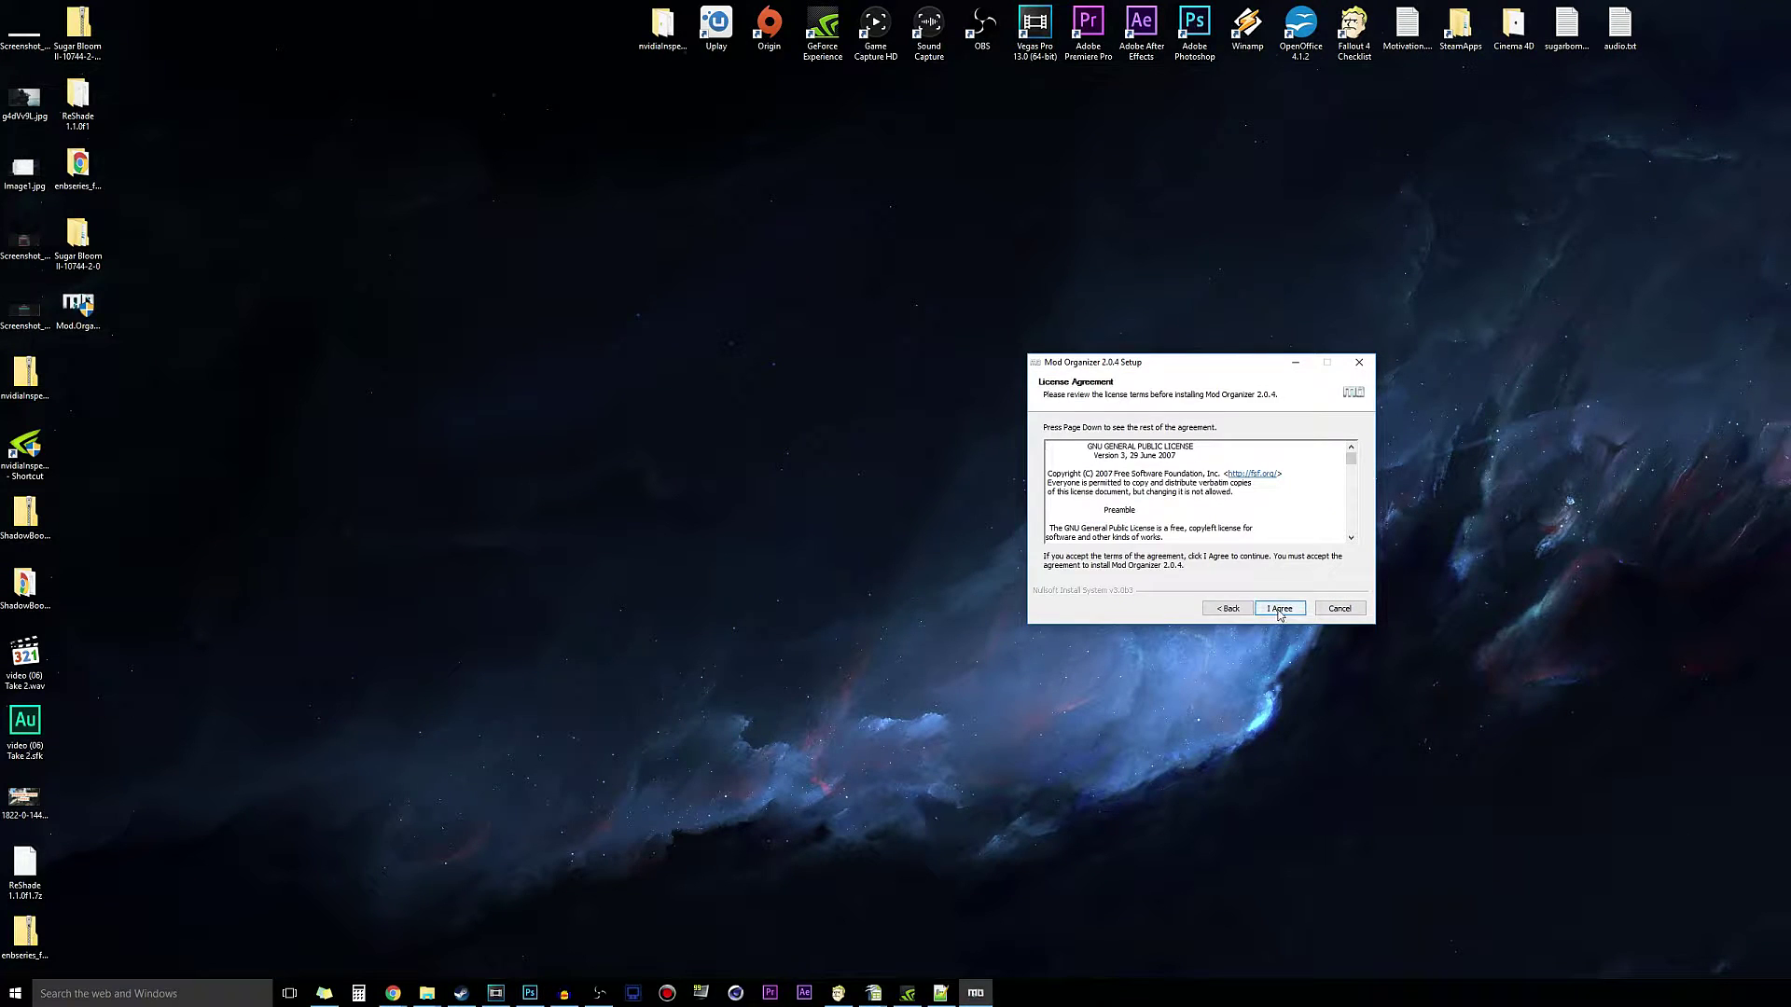
left_click(1275, 610)
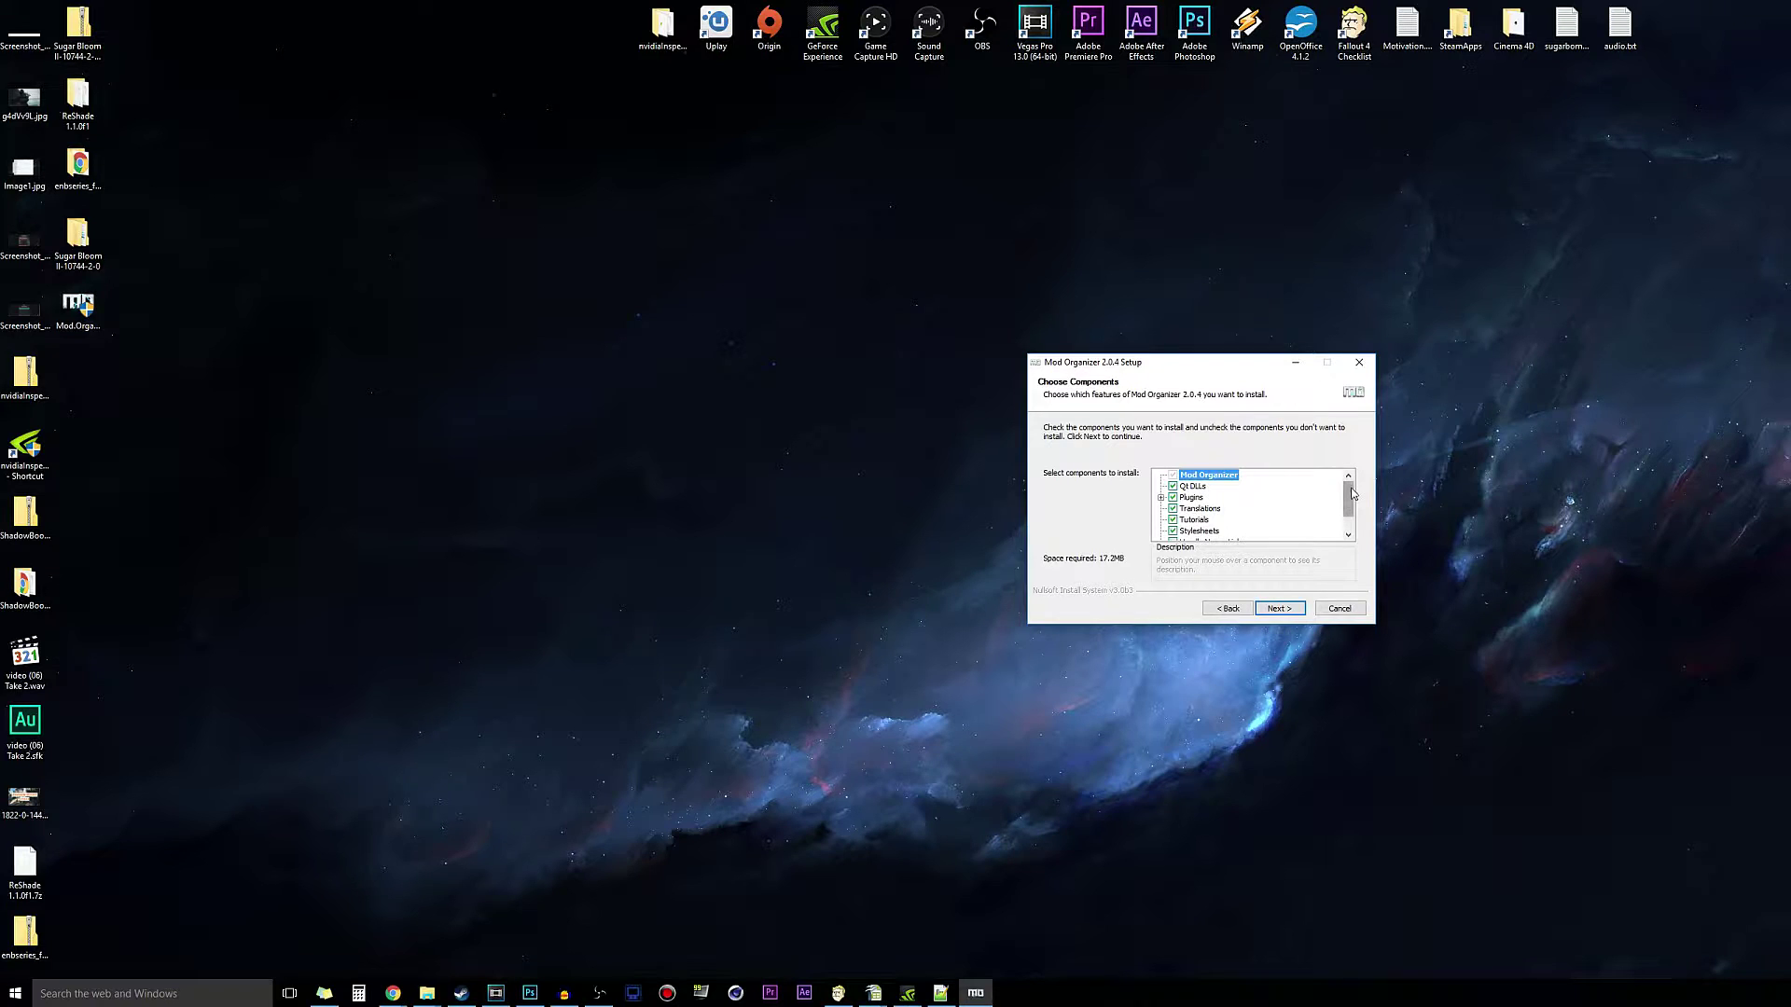
scroll(1349, 503, "down", 3)
scroll(1349, 503, "up", 3)
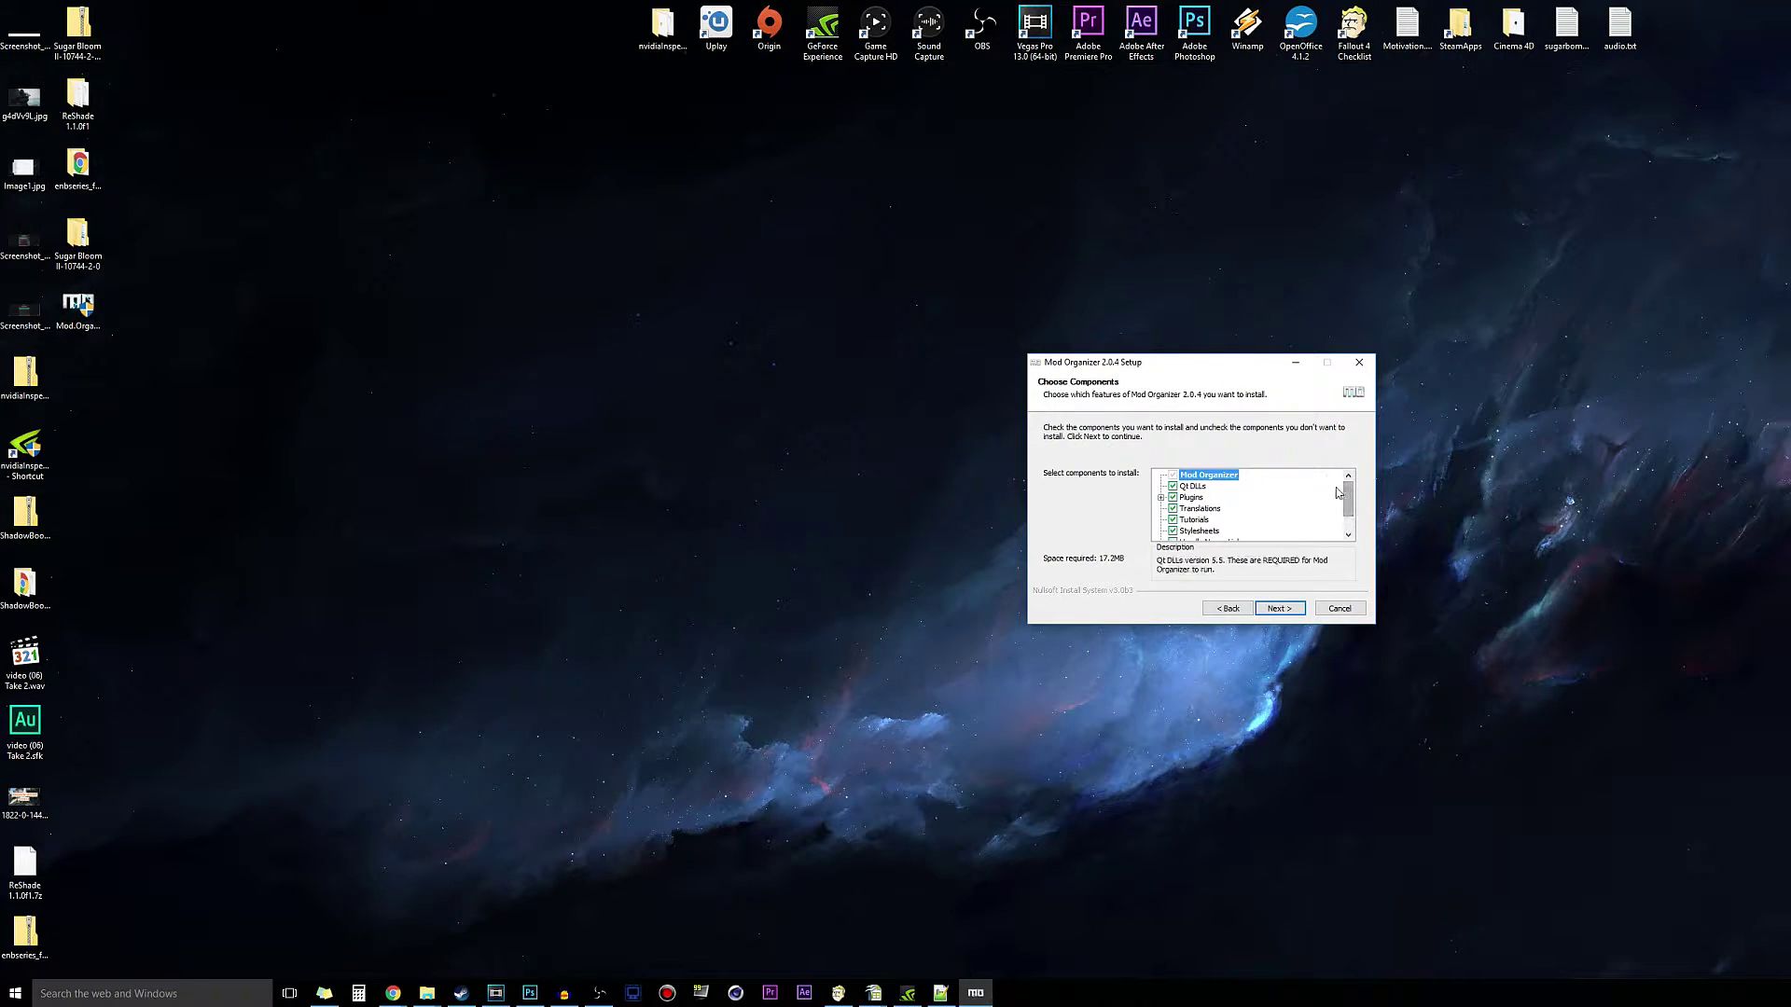
scroll(1347, 484, "down", 3)
scroll(1347, 483, "up", 3)
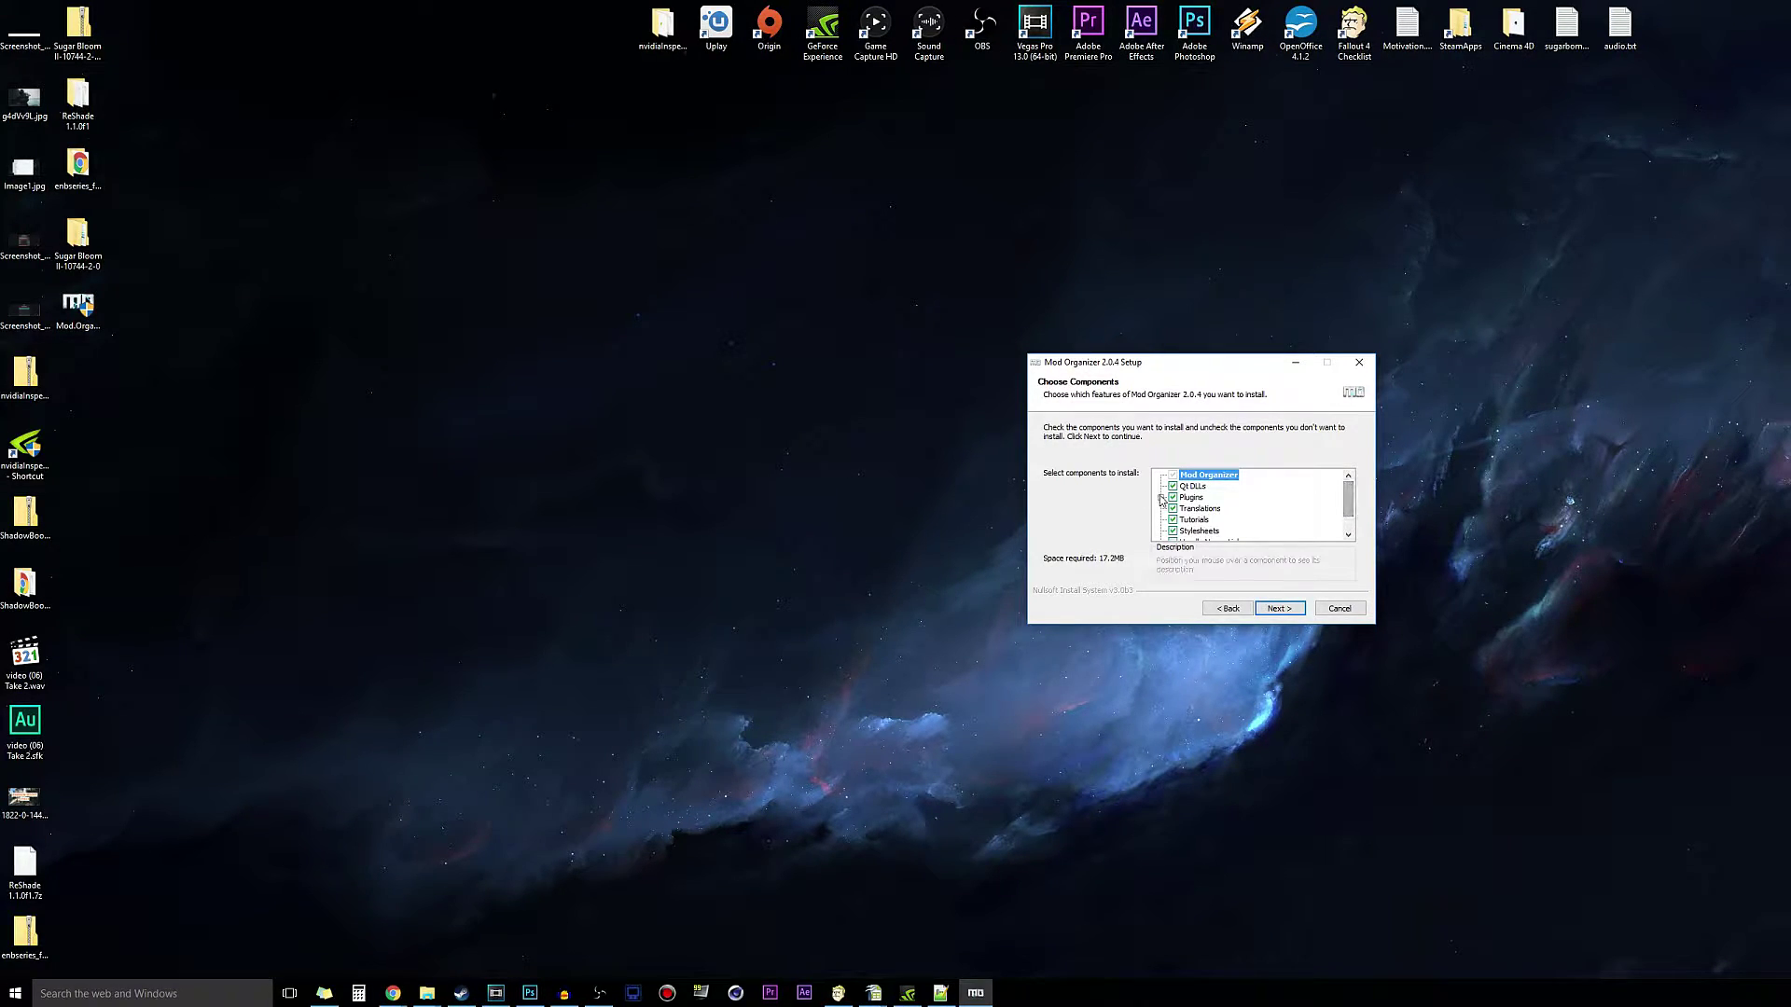
scroll(1345, 494, "down", 3)
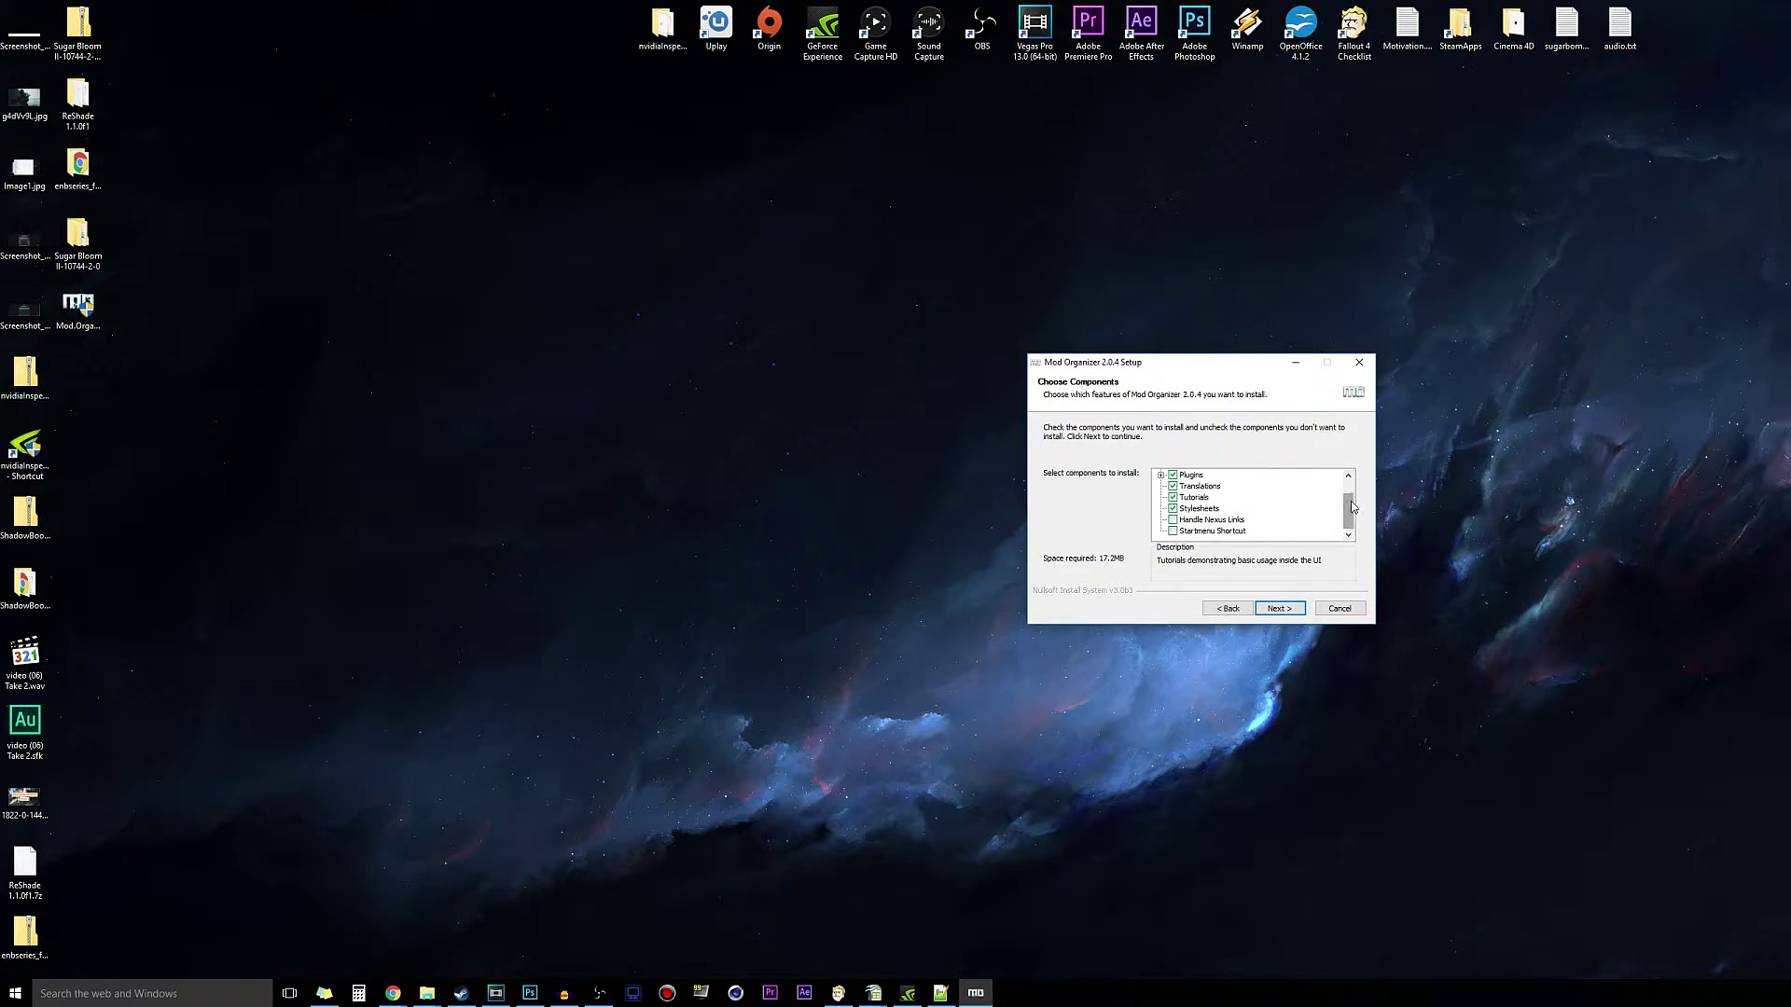
left_click(1178, 521)
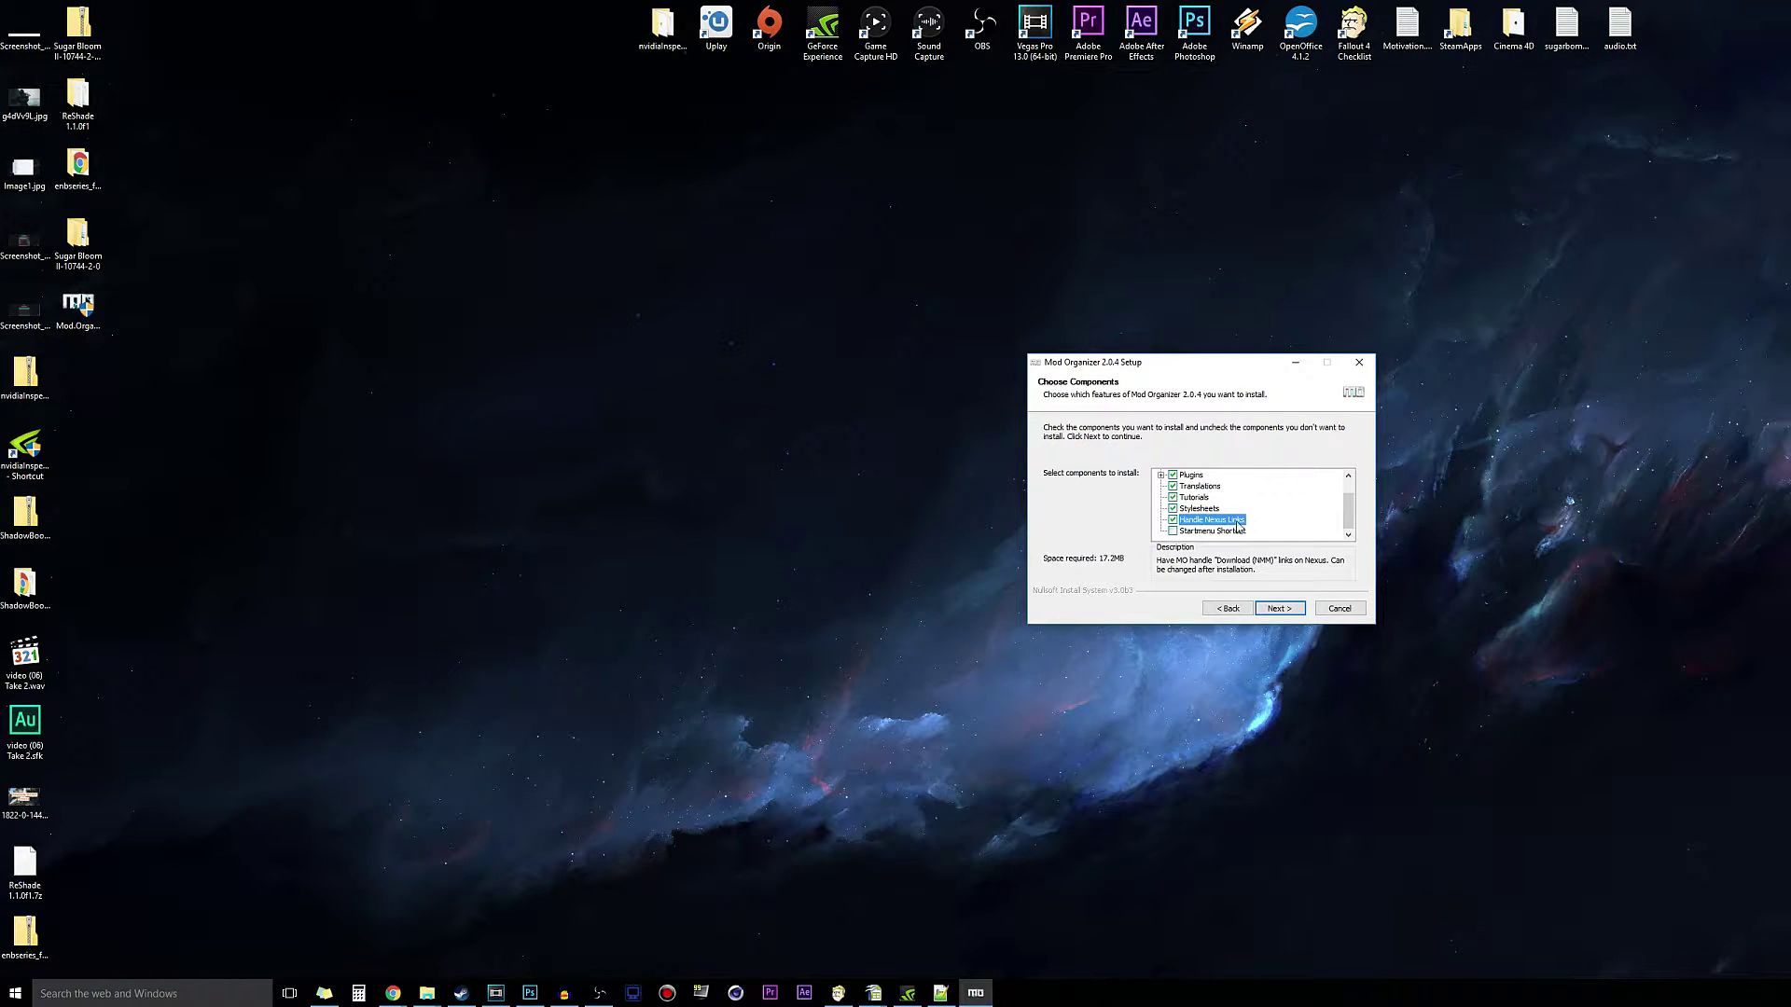
left_click(1287, 609)
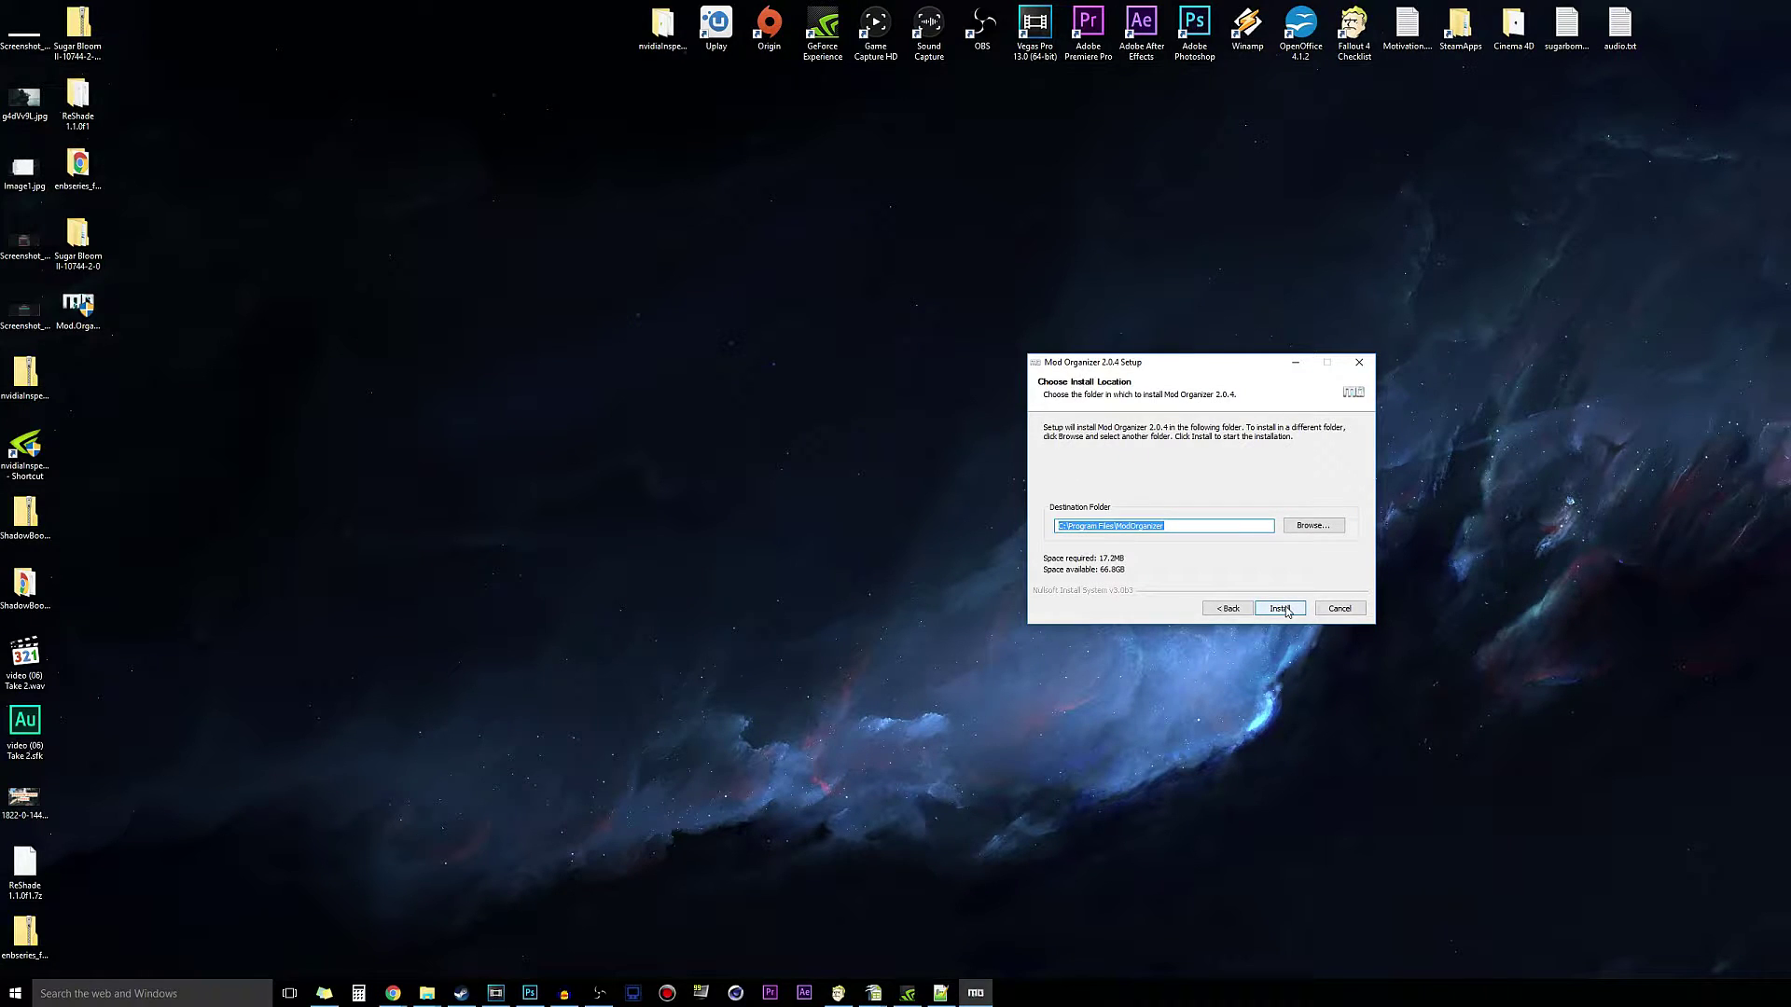
Browse for the install location to the Fallout 4 folder under Steam\steamapps\common on the Games (G:) drive
left_click(1313, 525)
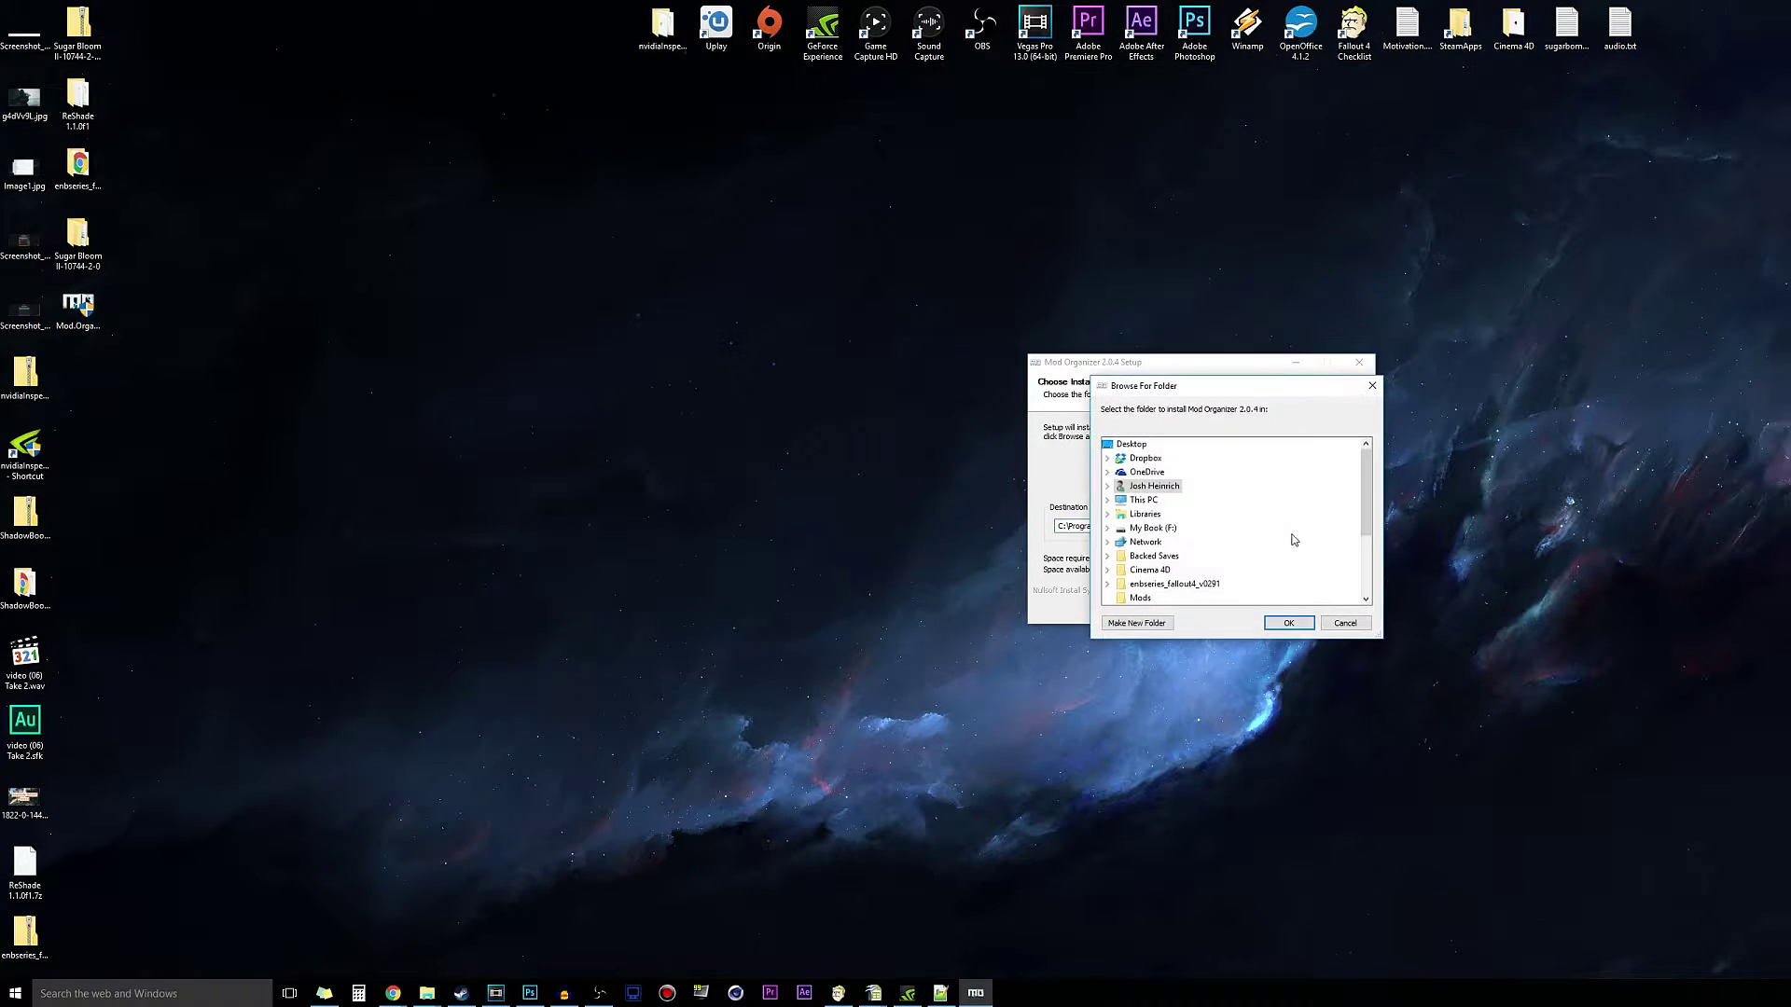
scroll(1189, 543, "down", 3)
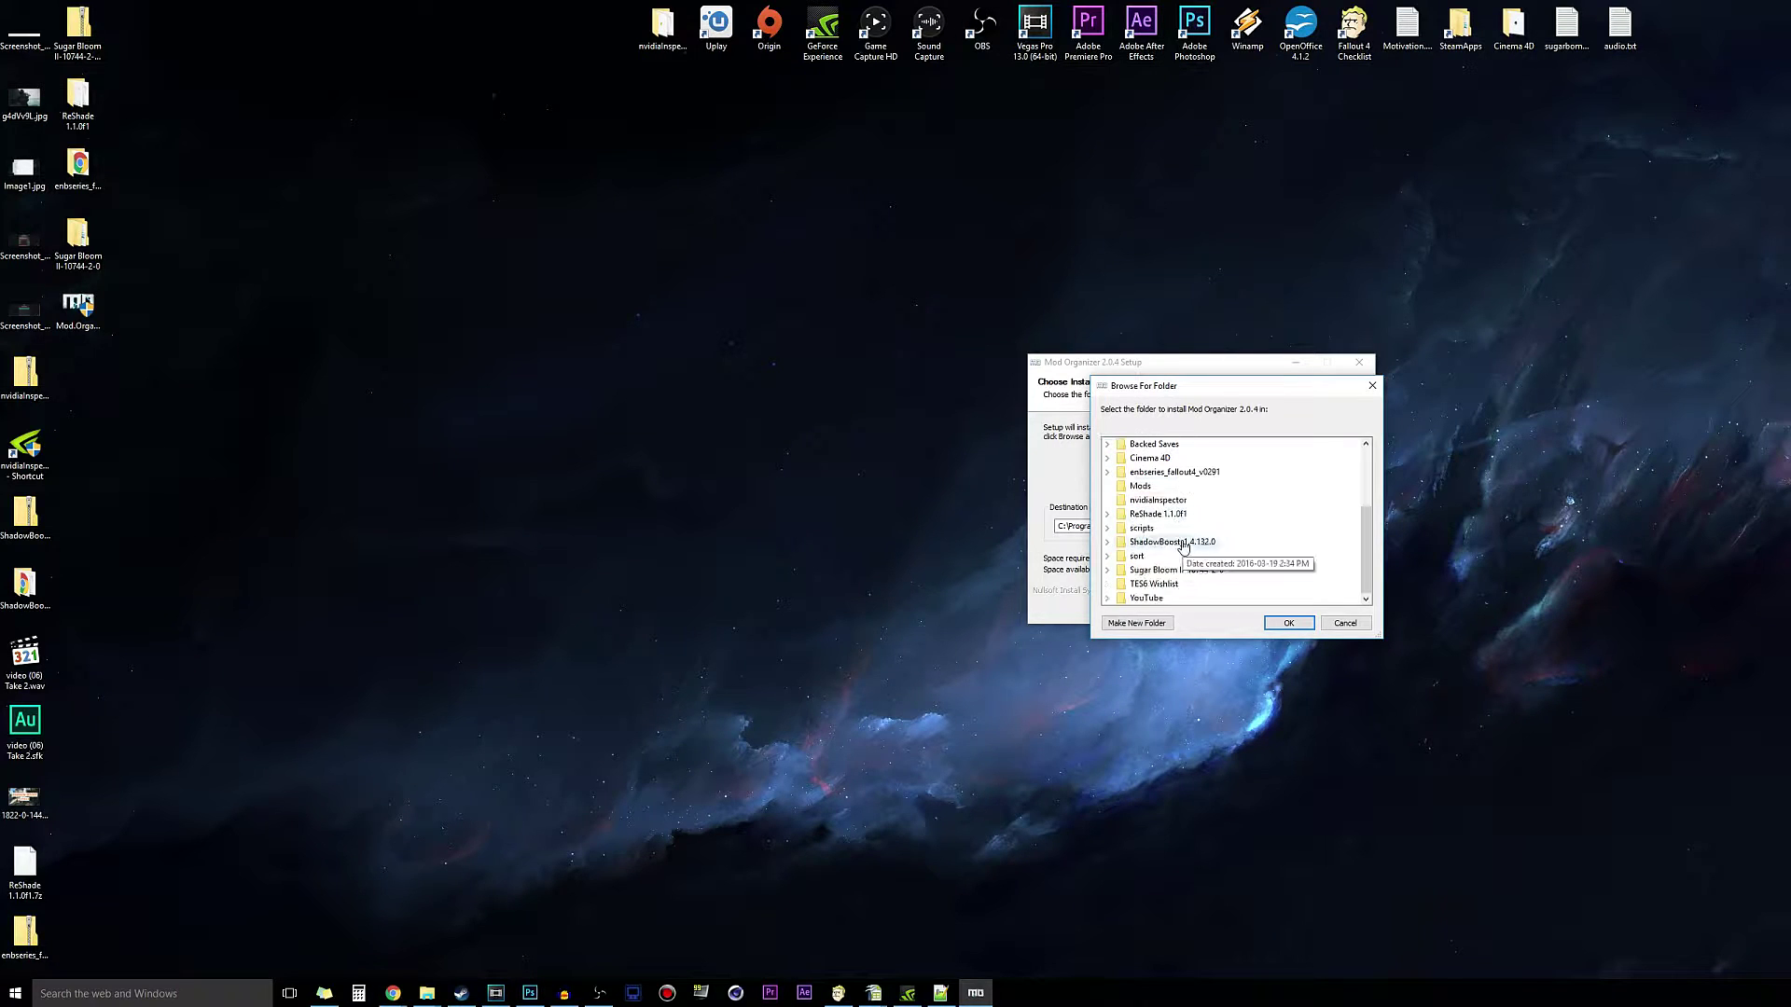
scroll(1203, 548, "up", 3)
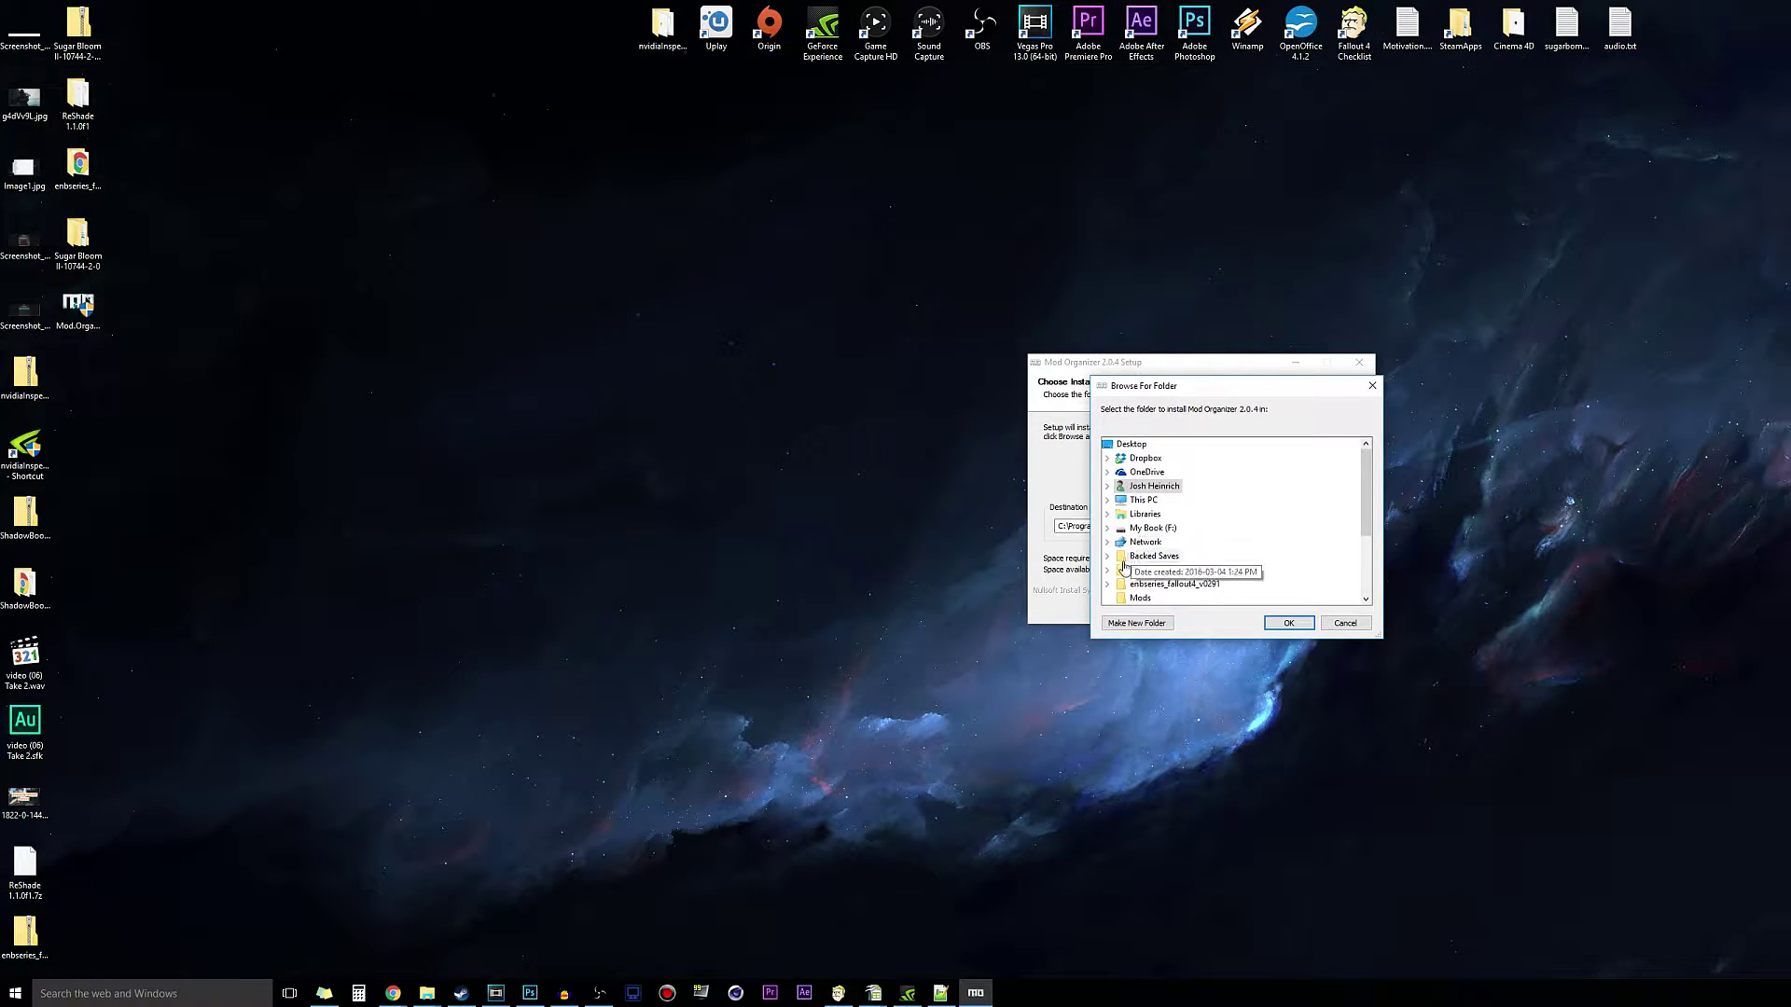
double_click(1203, 500)
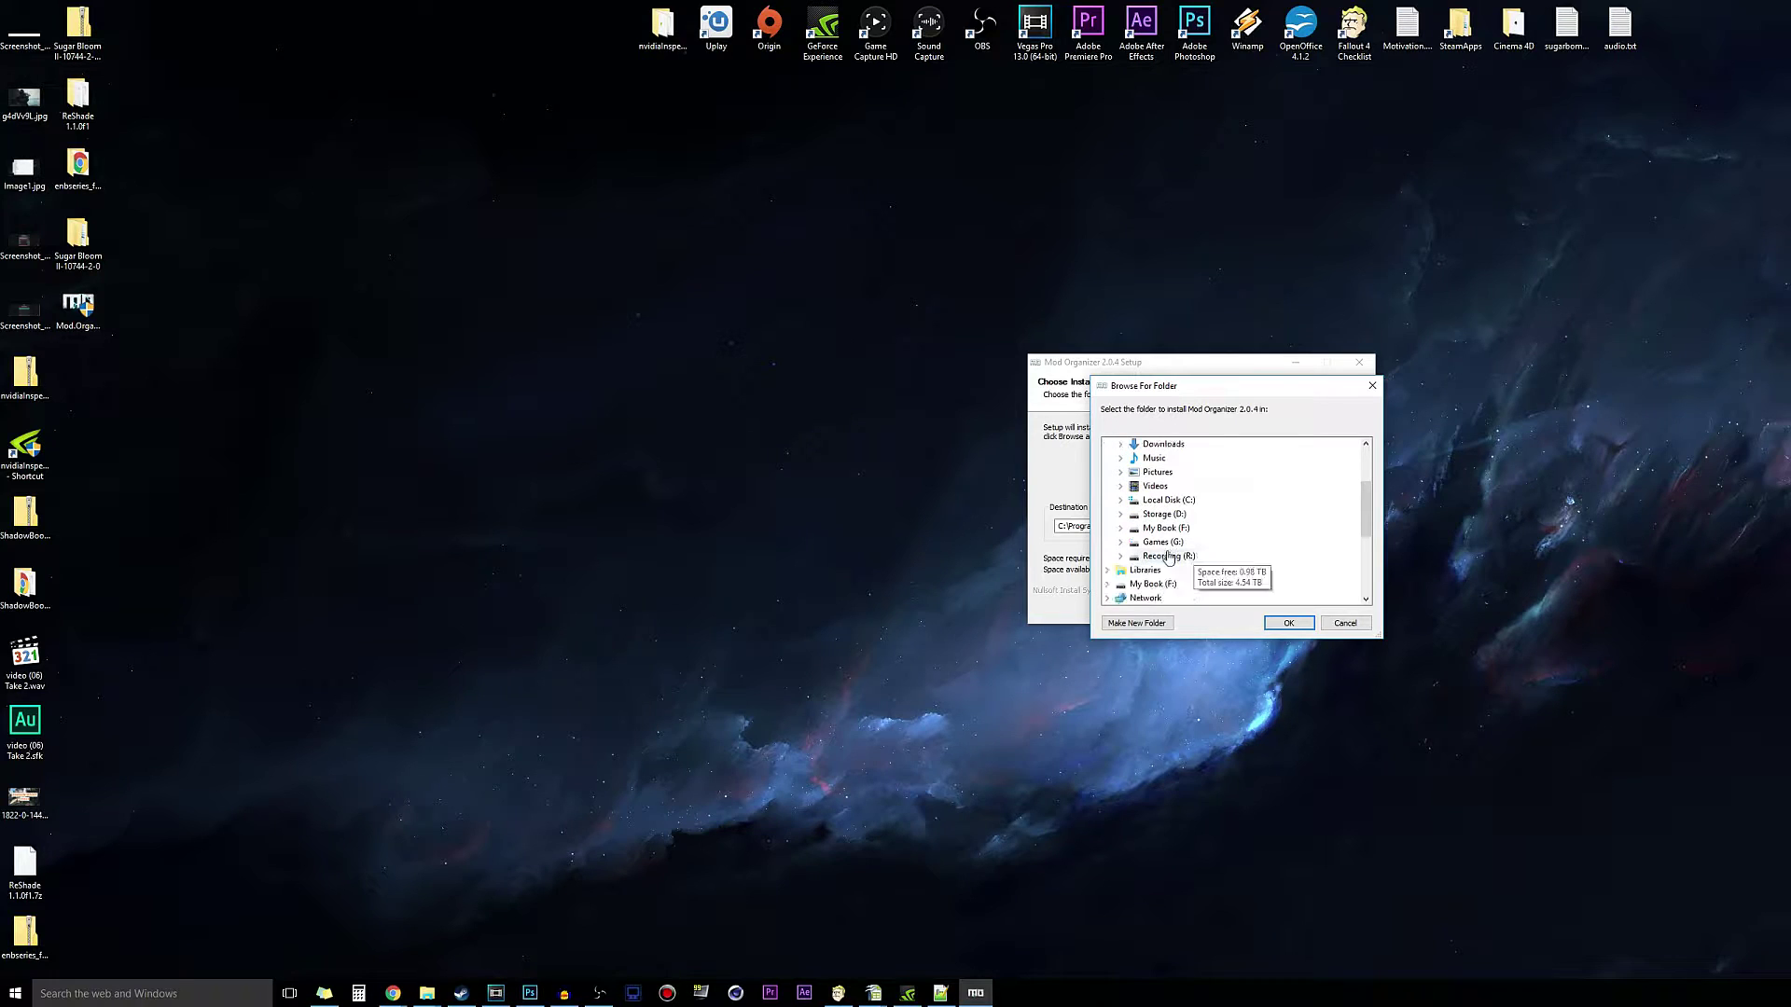
double_click(1163, 584)
scroll(1202, 542, "down", 2)
double_click(1170, 542)
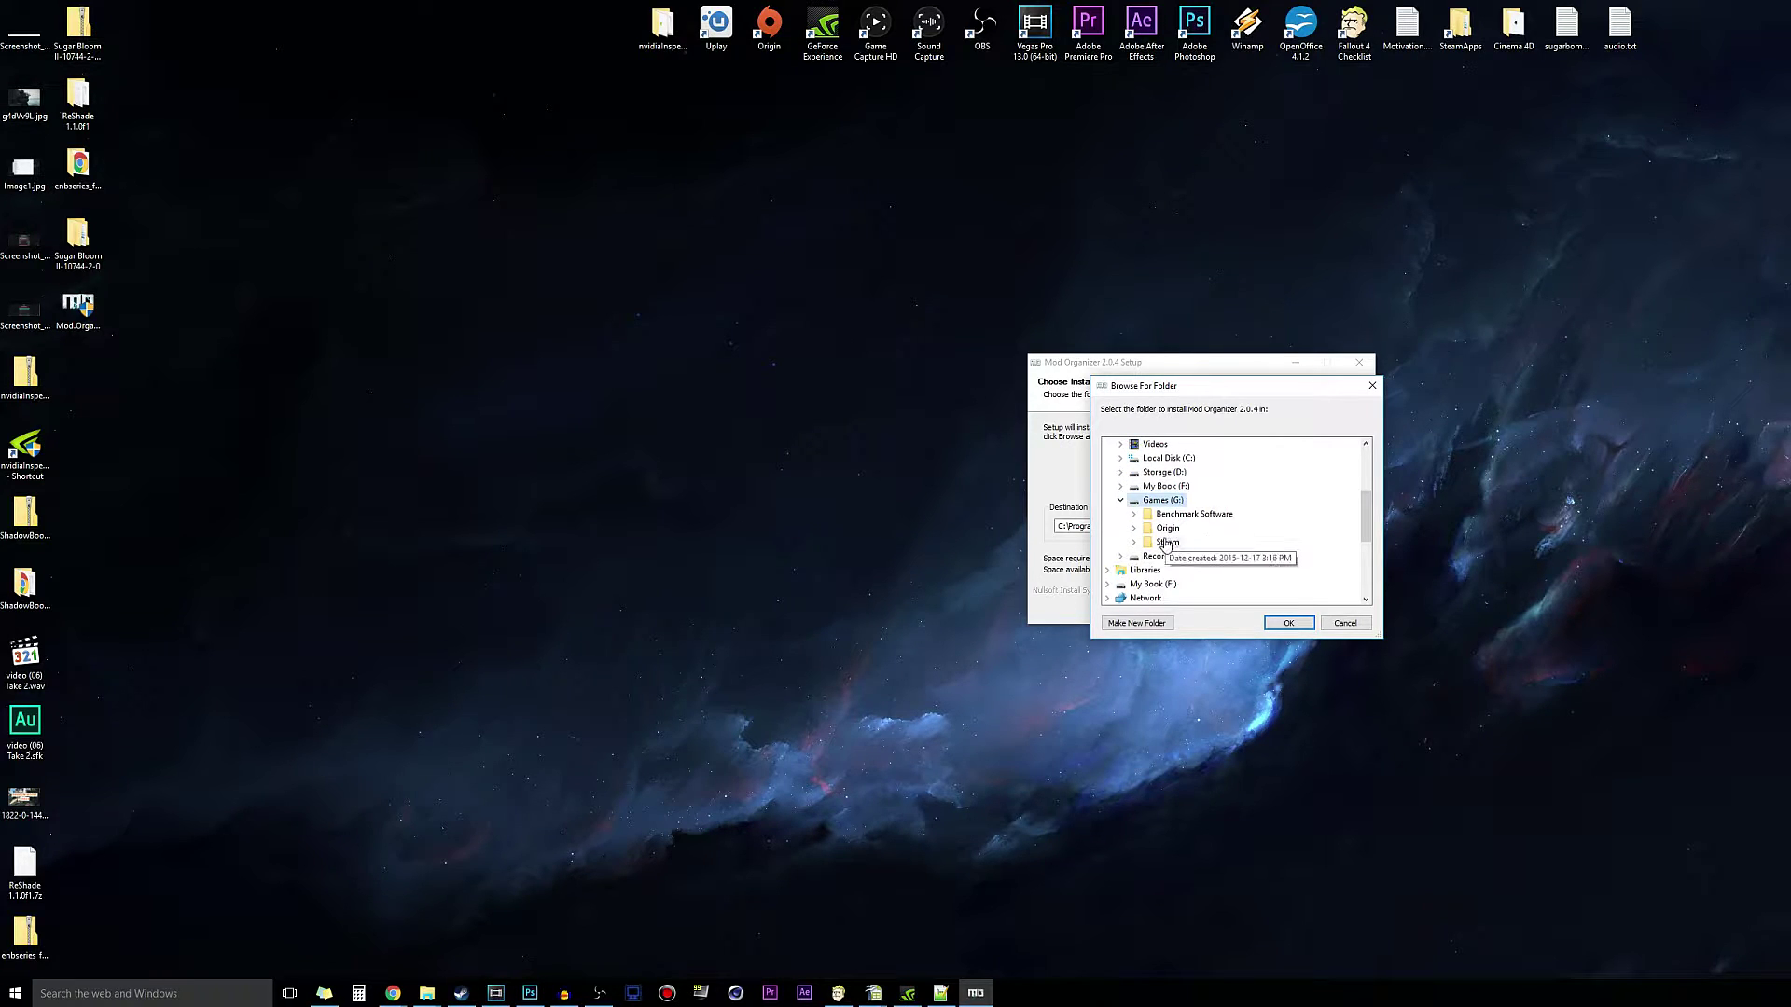
scroll(1189, 522, "down", 3)
double_click(1189, 471)
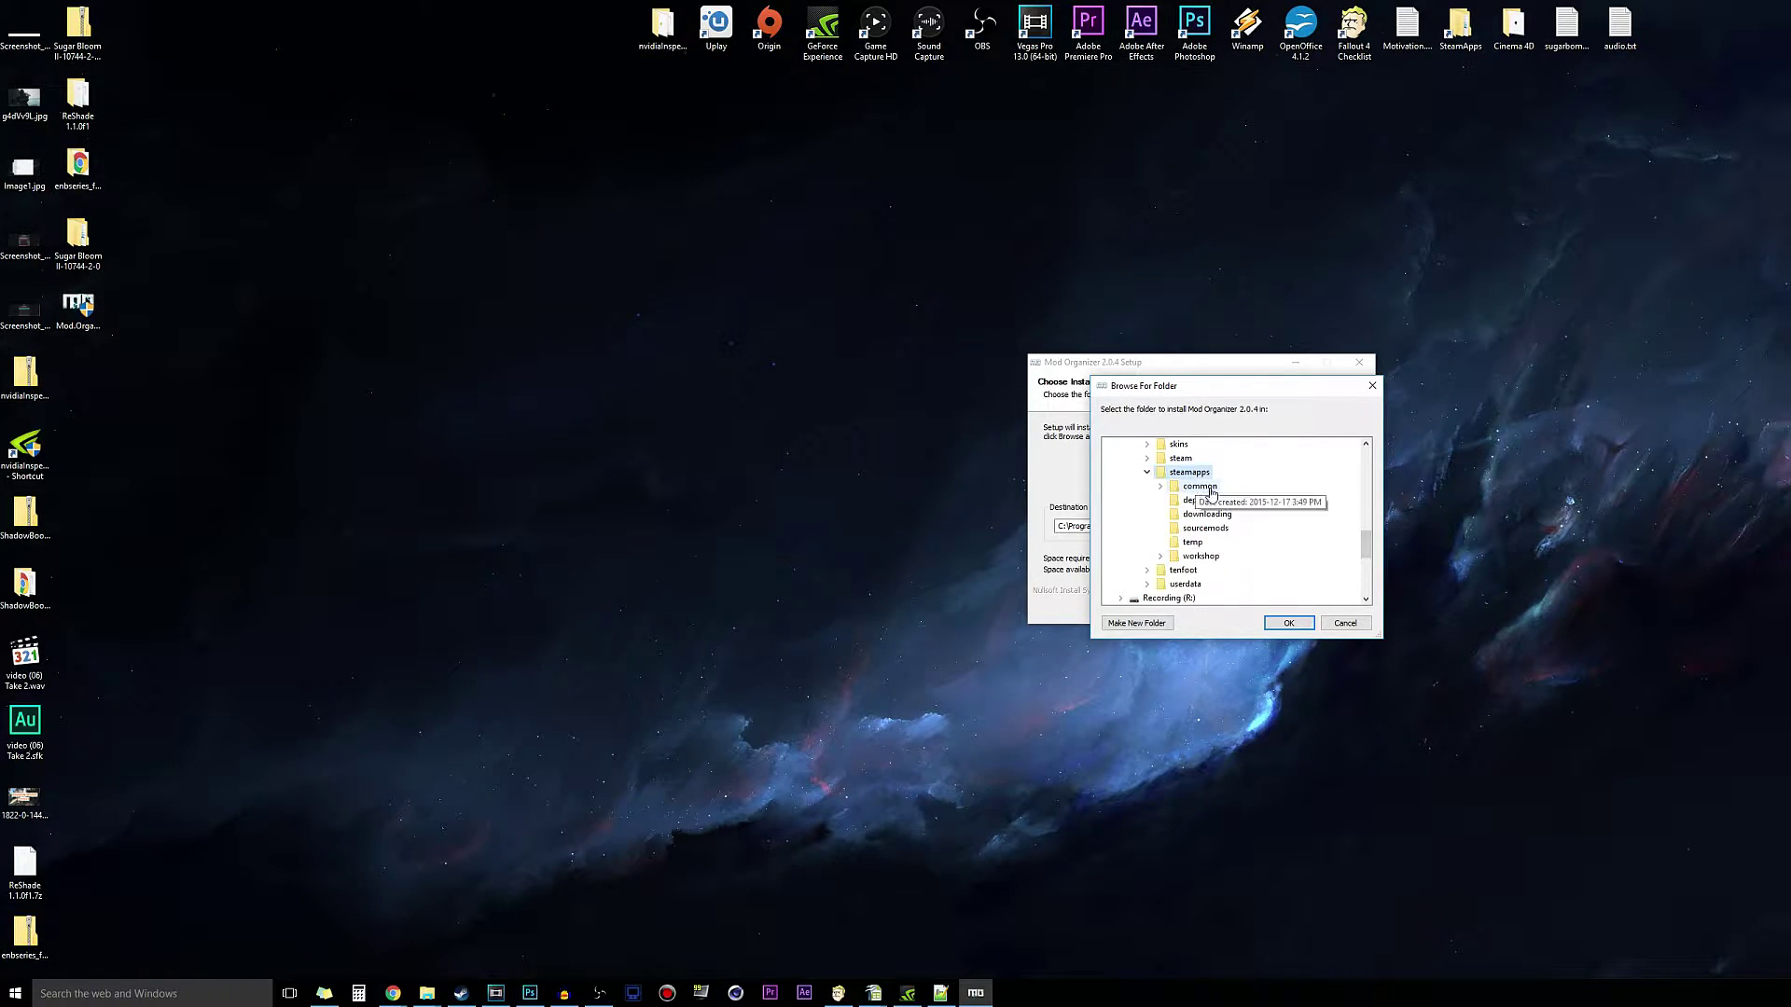
double_click(1203, 486)
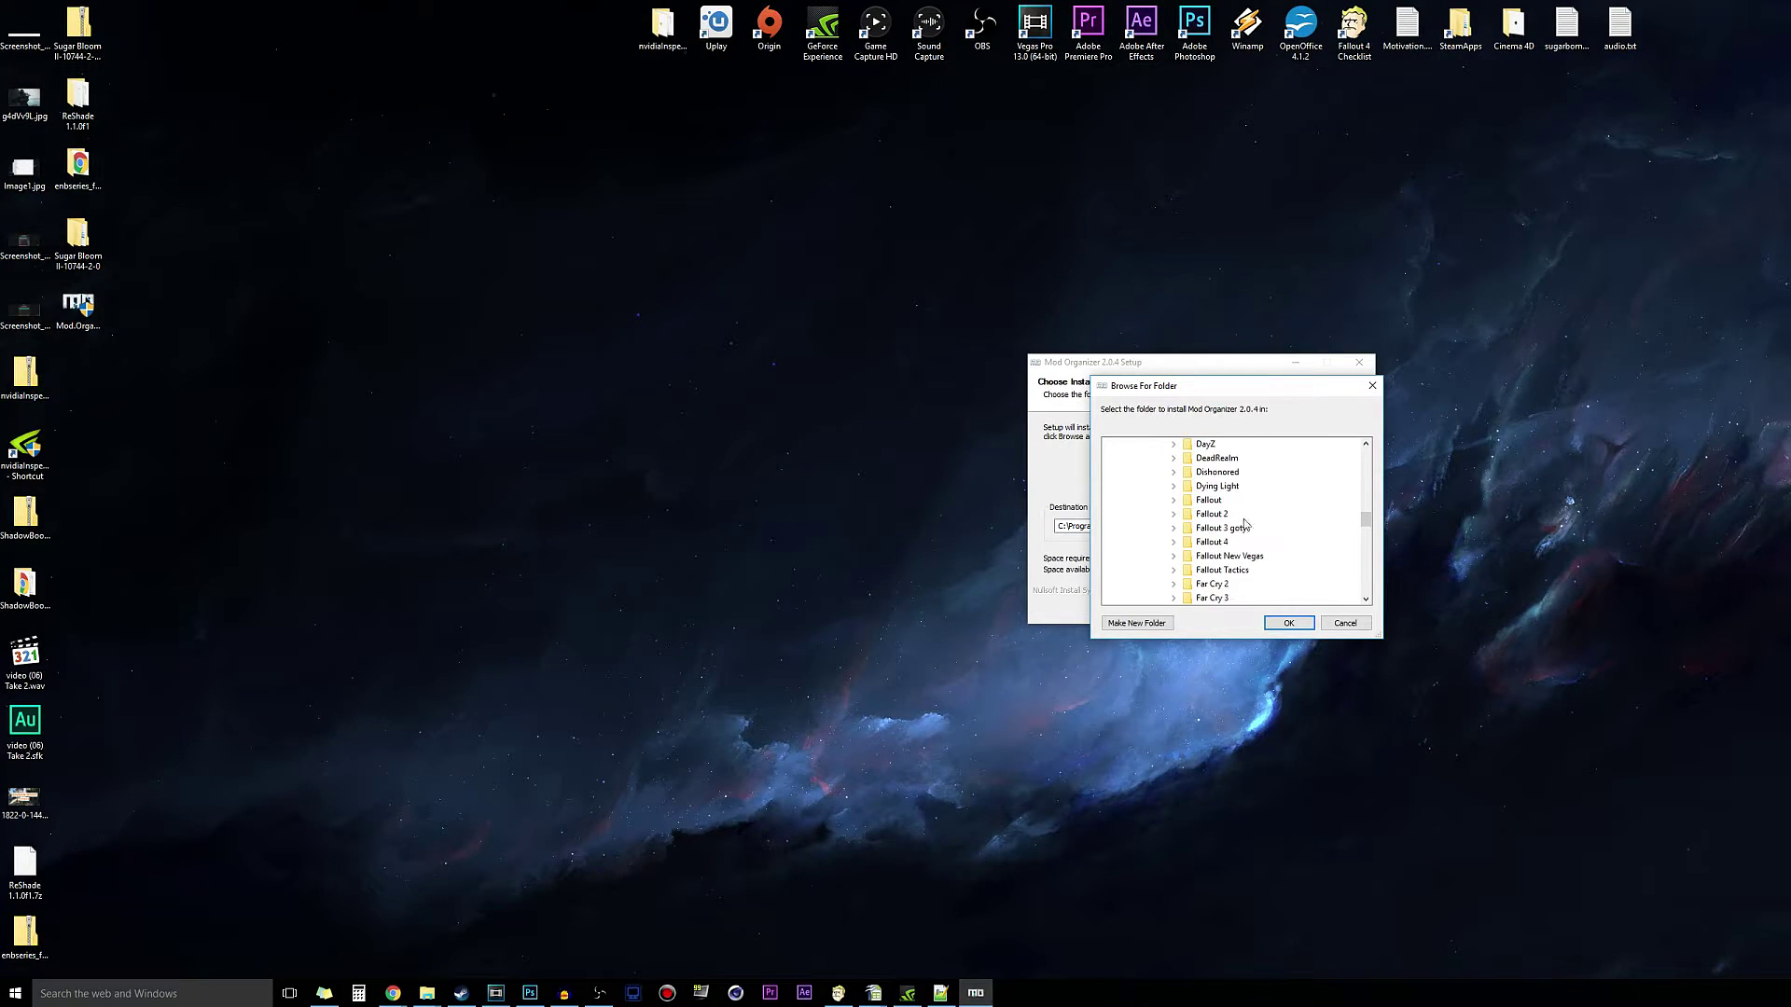
double_click(1246, 525)
scroll(1256, 513, "down", 2)
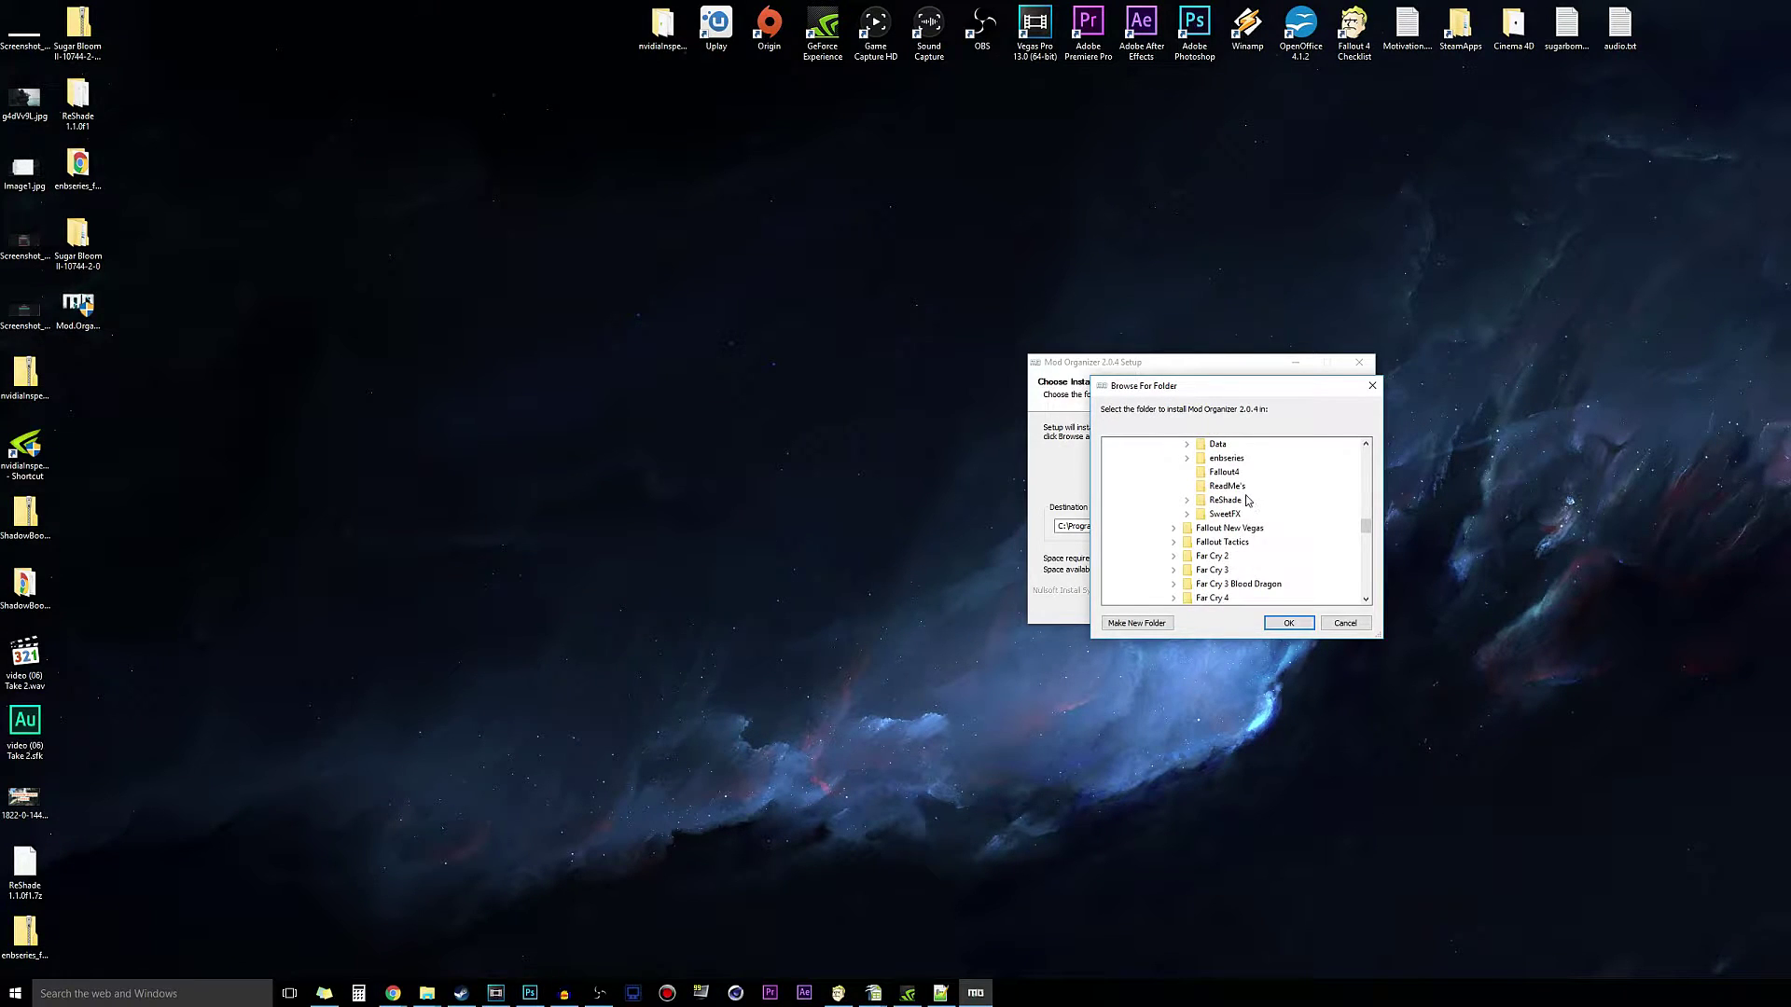
scroll(1253, 508, "up", 1)
Create a folder named "Mod Organizer (Alpha 4)" inside the Fallout 4 folder and install Mod Organizer into it
left_click(1136, 623)
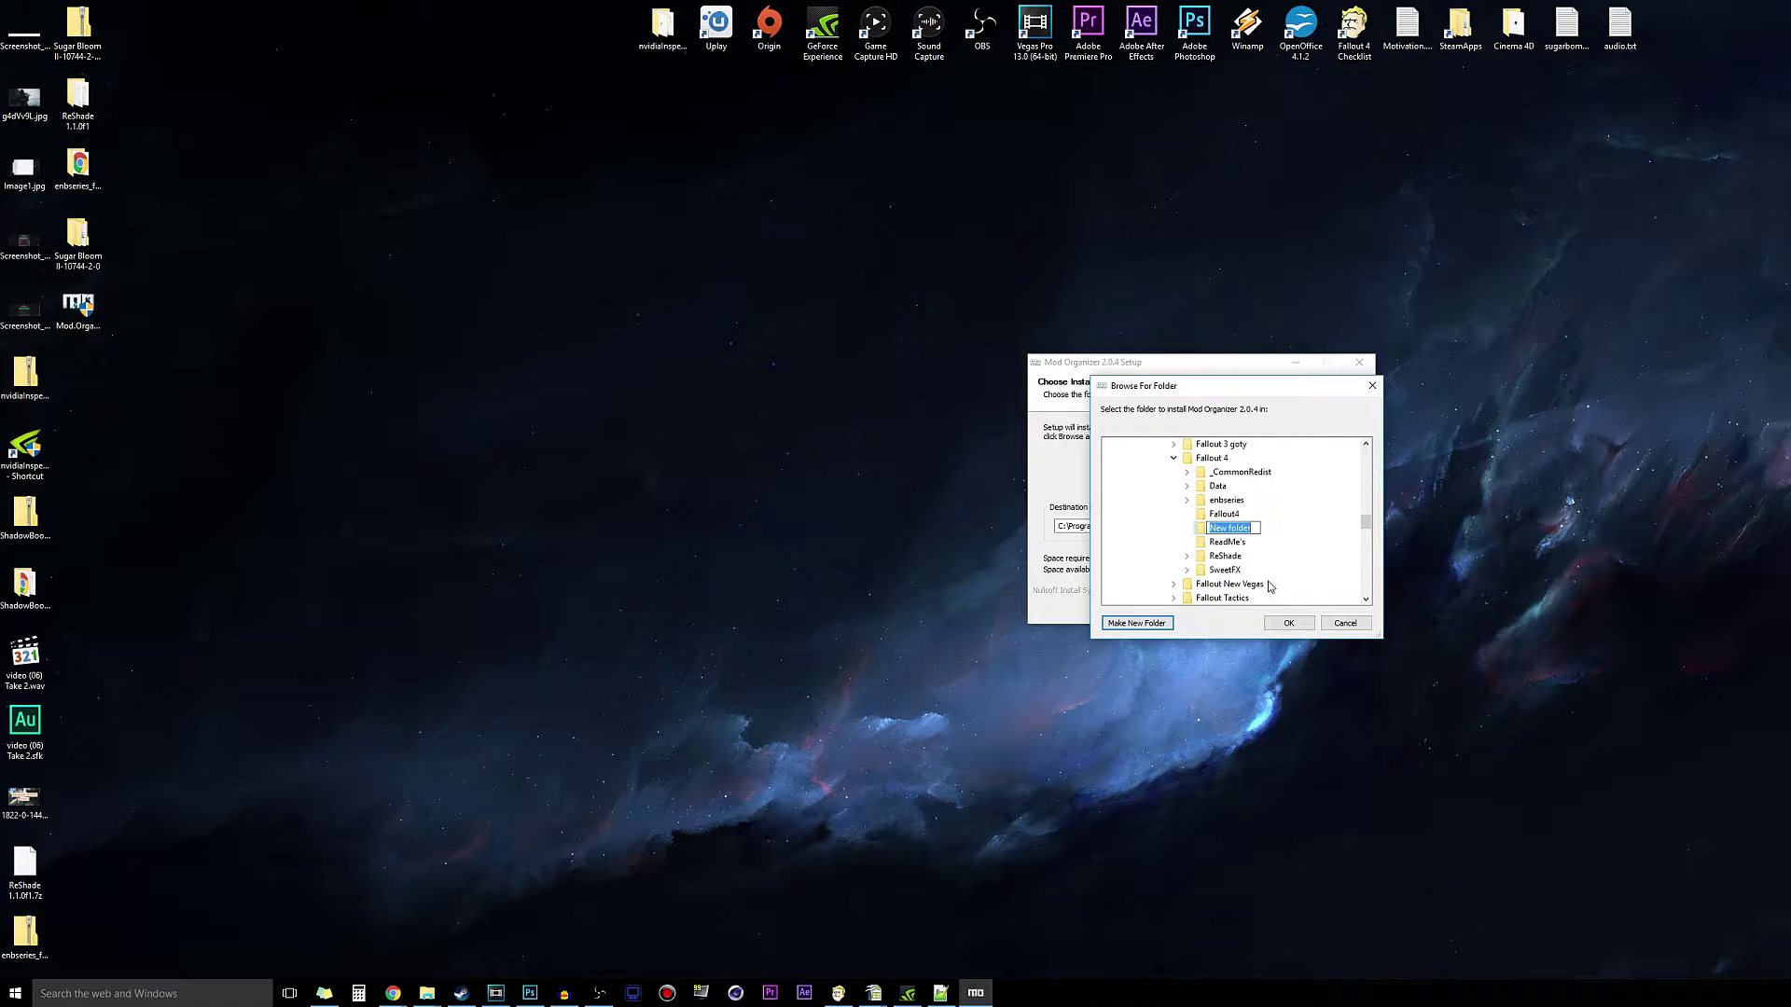
type("Mod Organizer (Alpha 4")
key("Return")
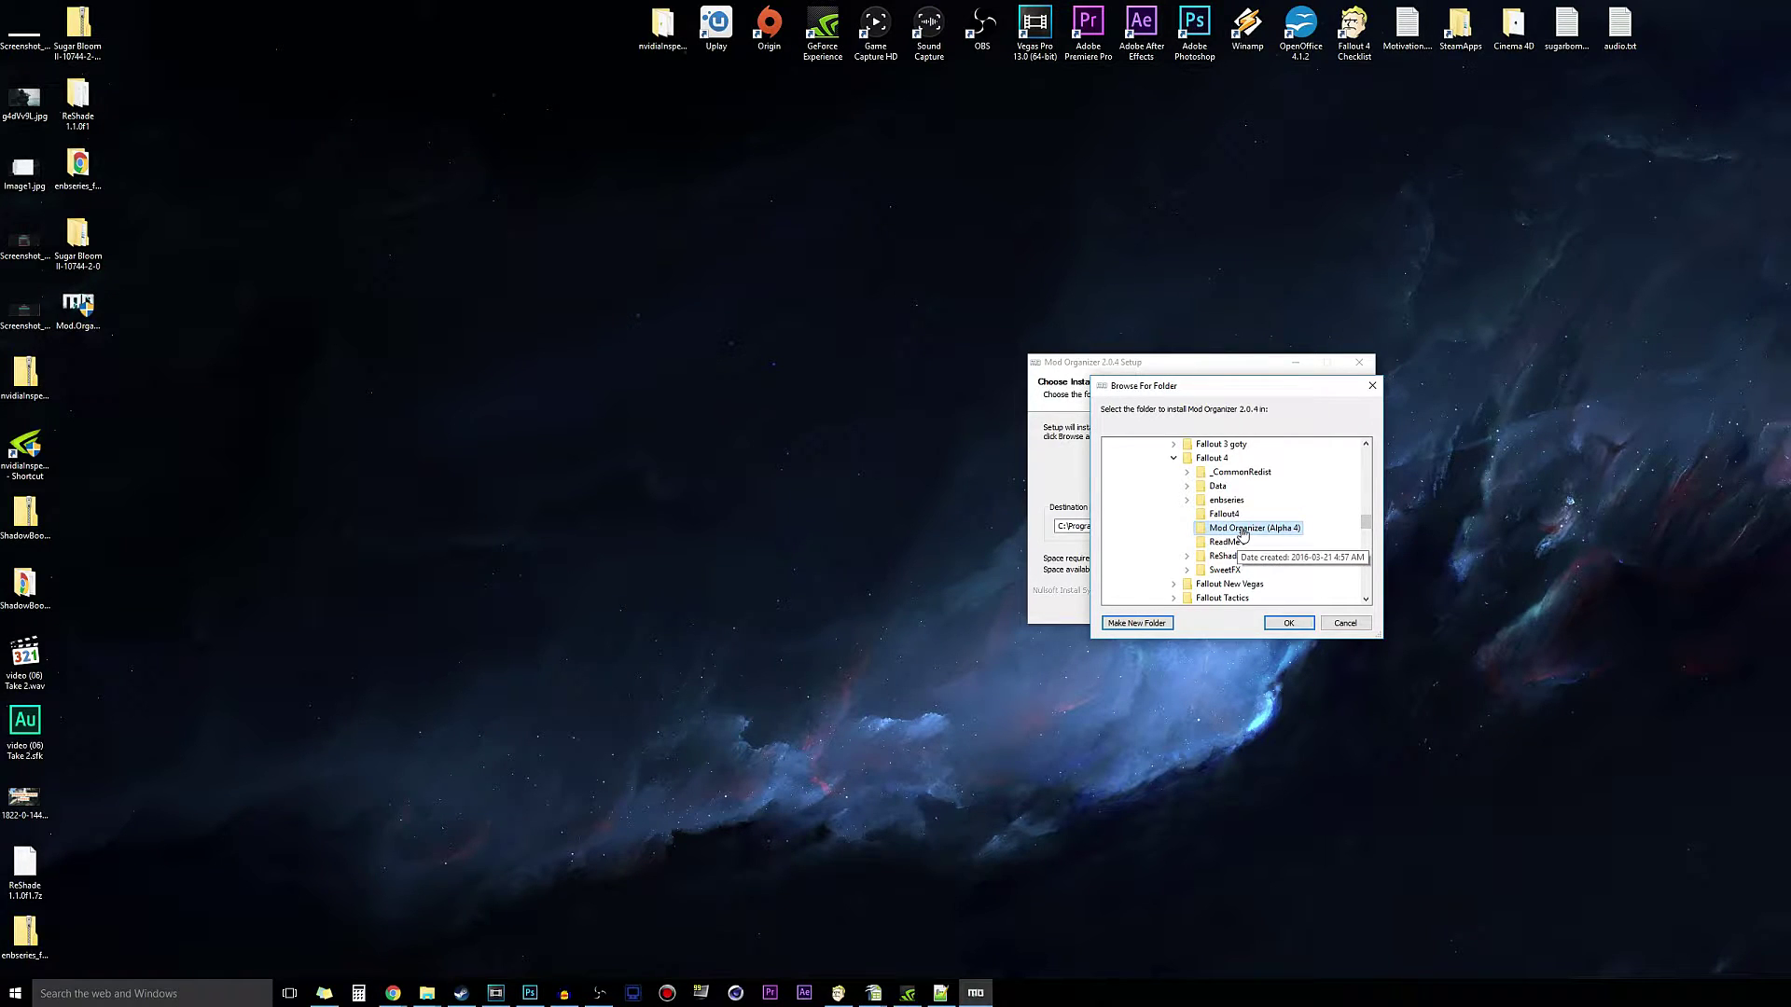
left_click(1288, 623)
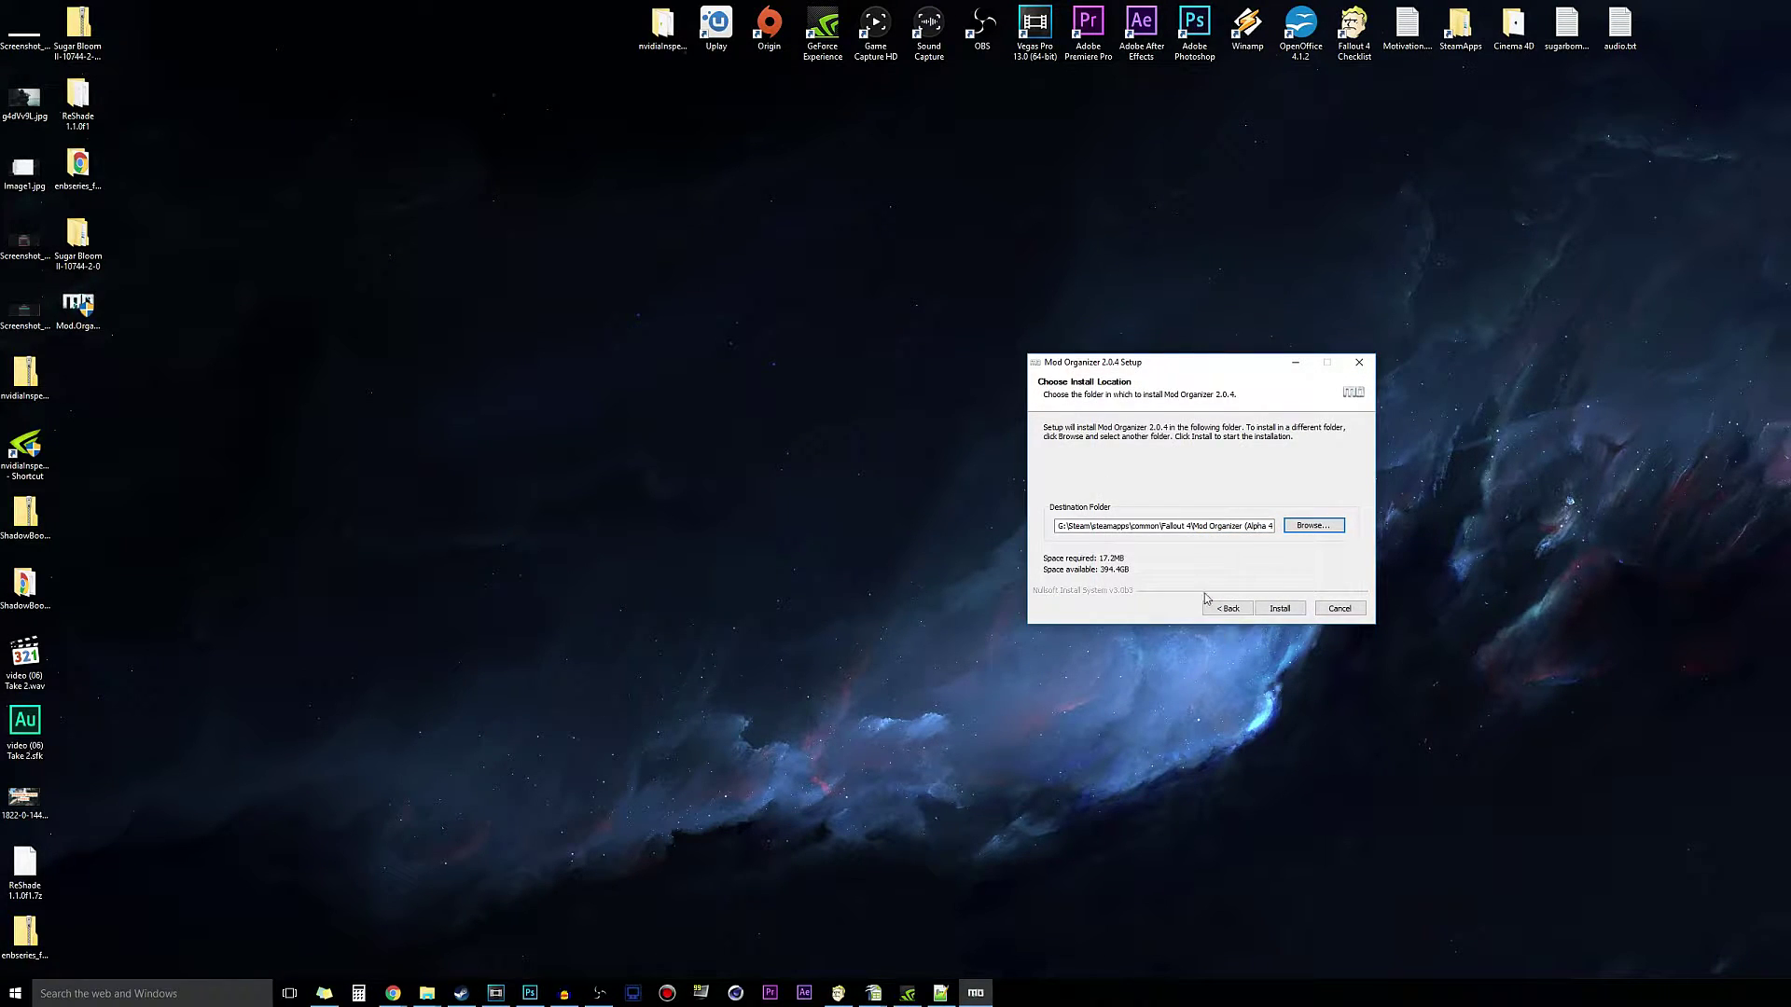
left_click(1278, 611)
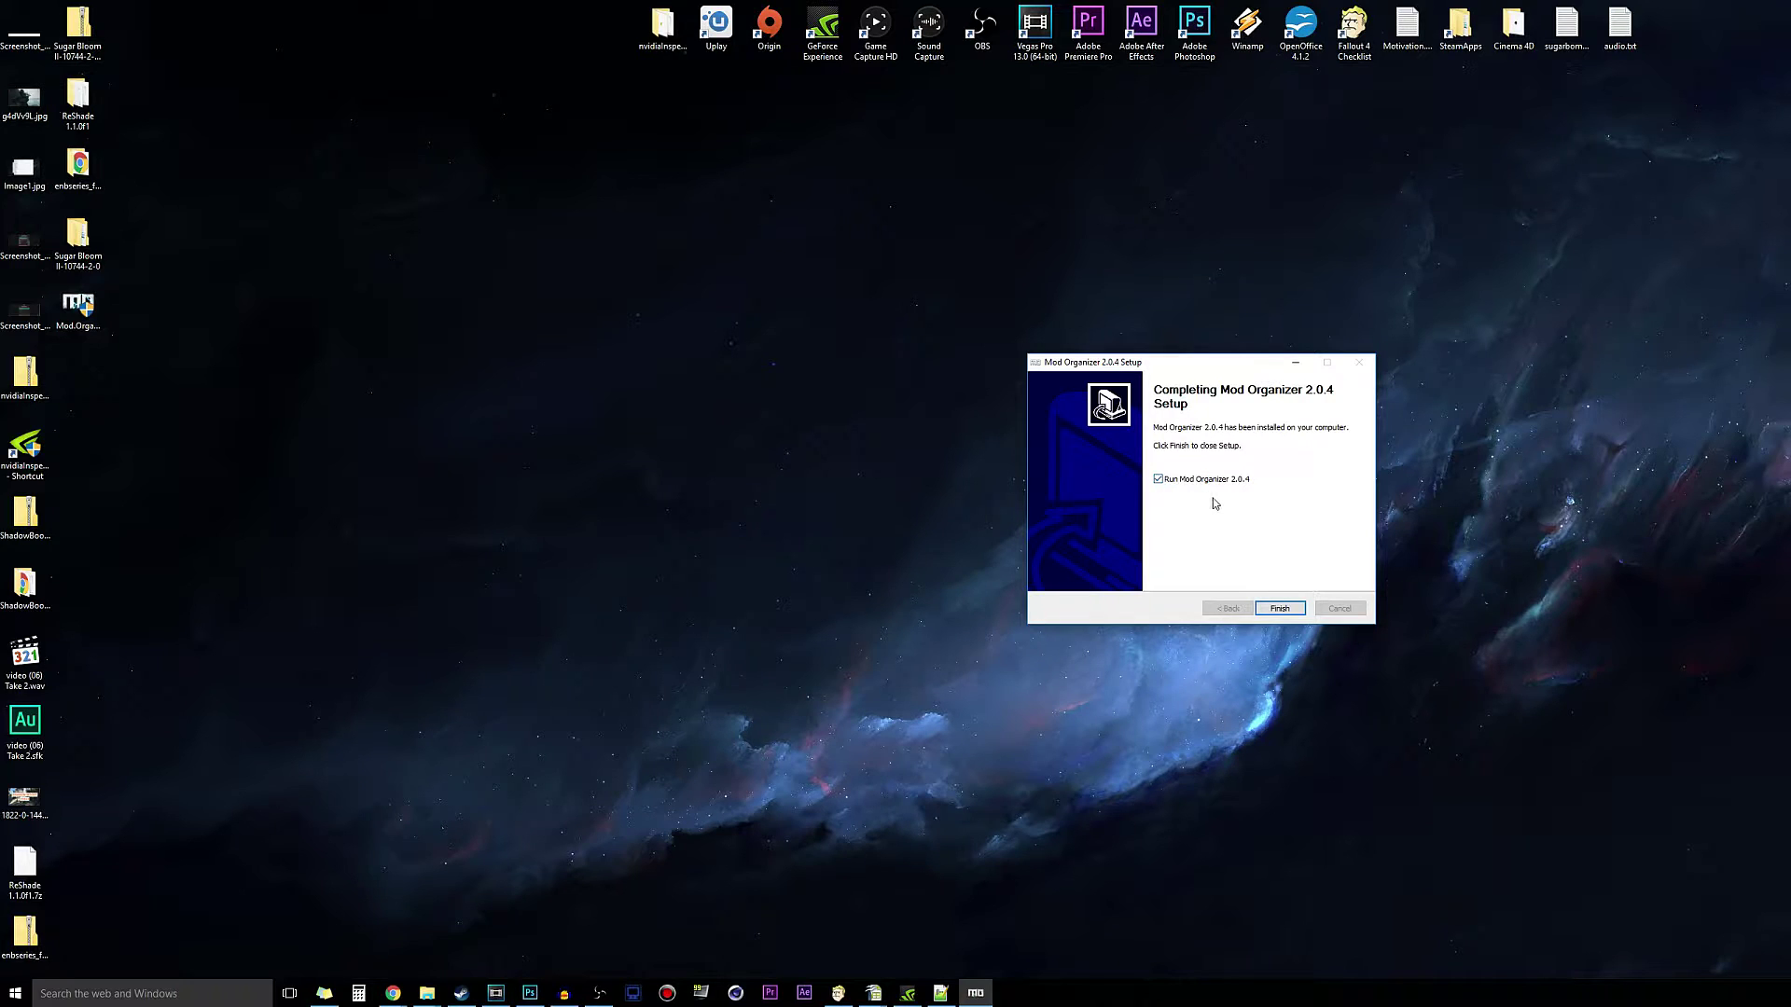
Finish the setup and start Mod Organizer in Portable mode, dismissing the message of the day and declining the tutorial
left_click(1280, 608)
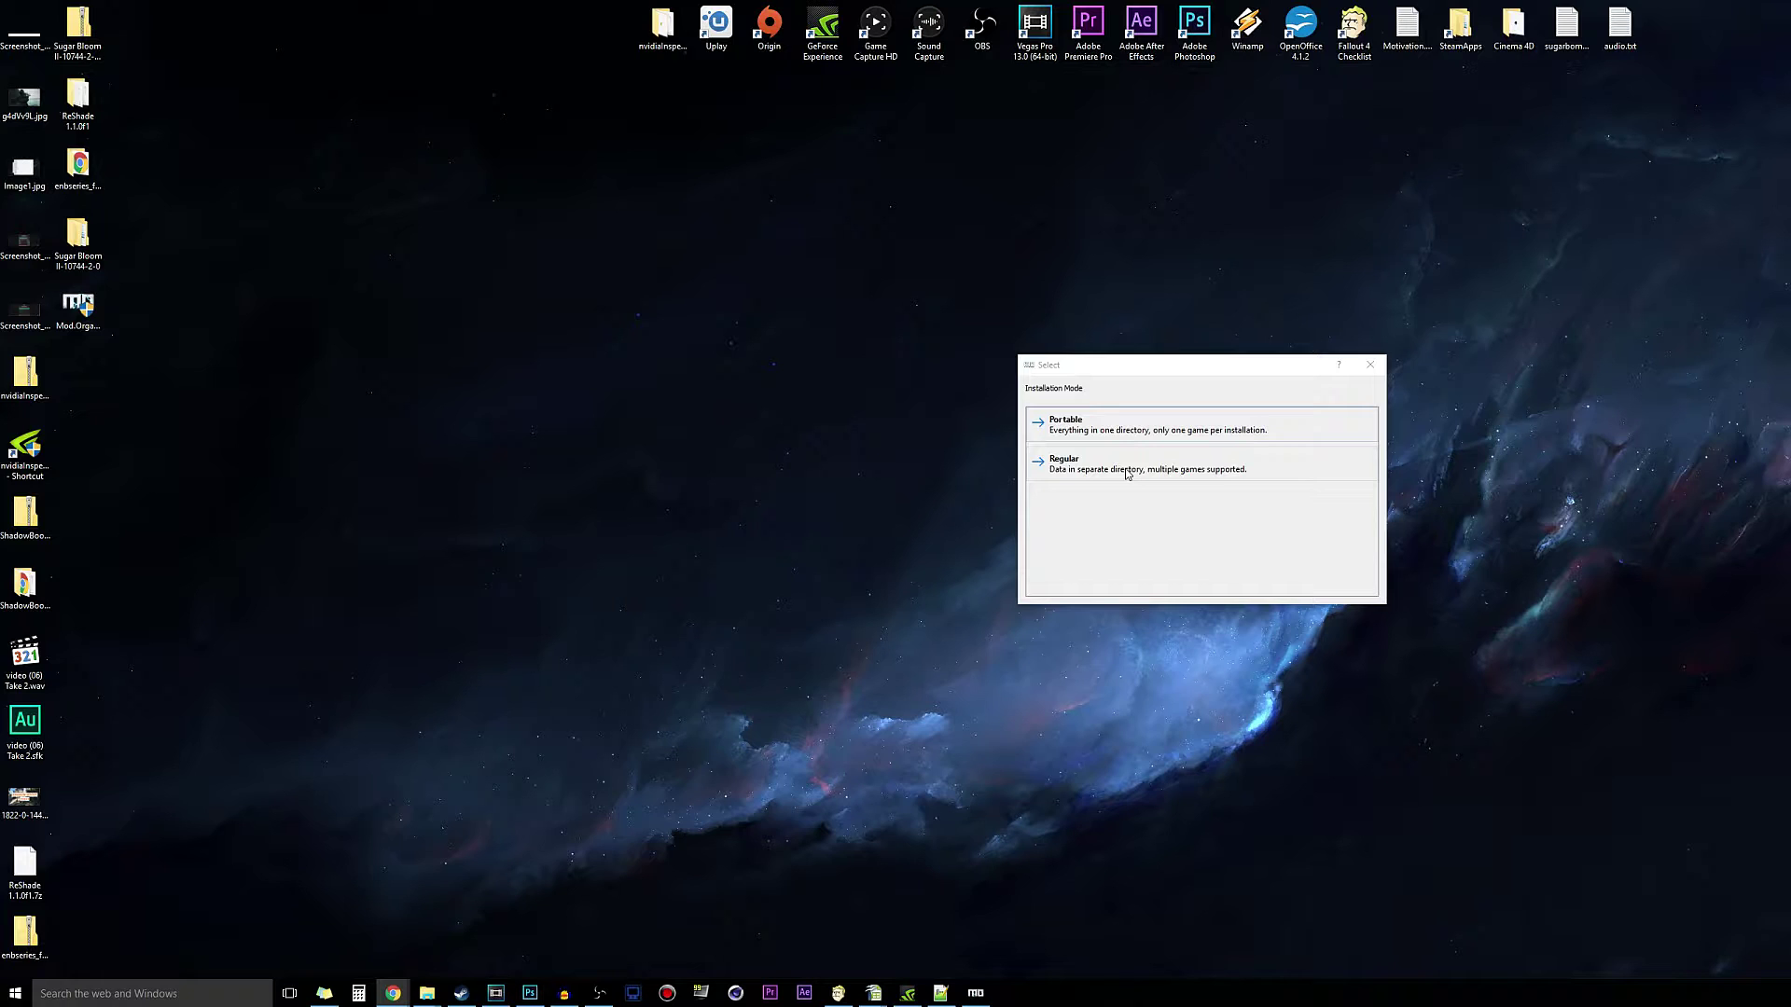
left_click(1098, 431)
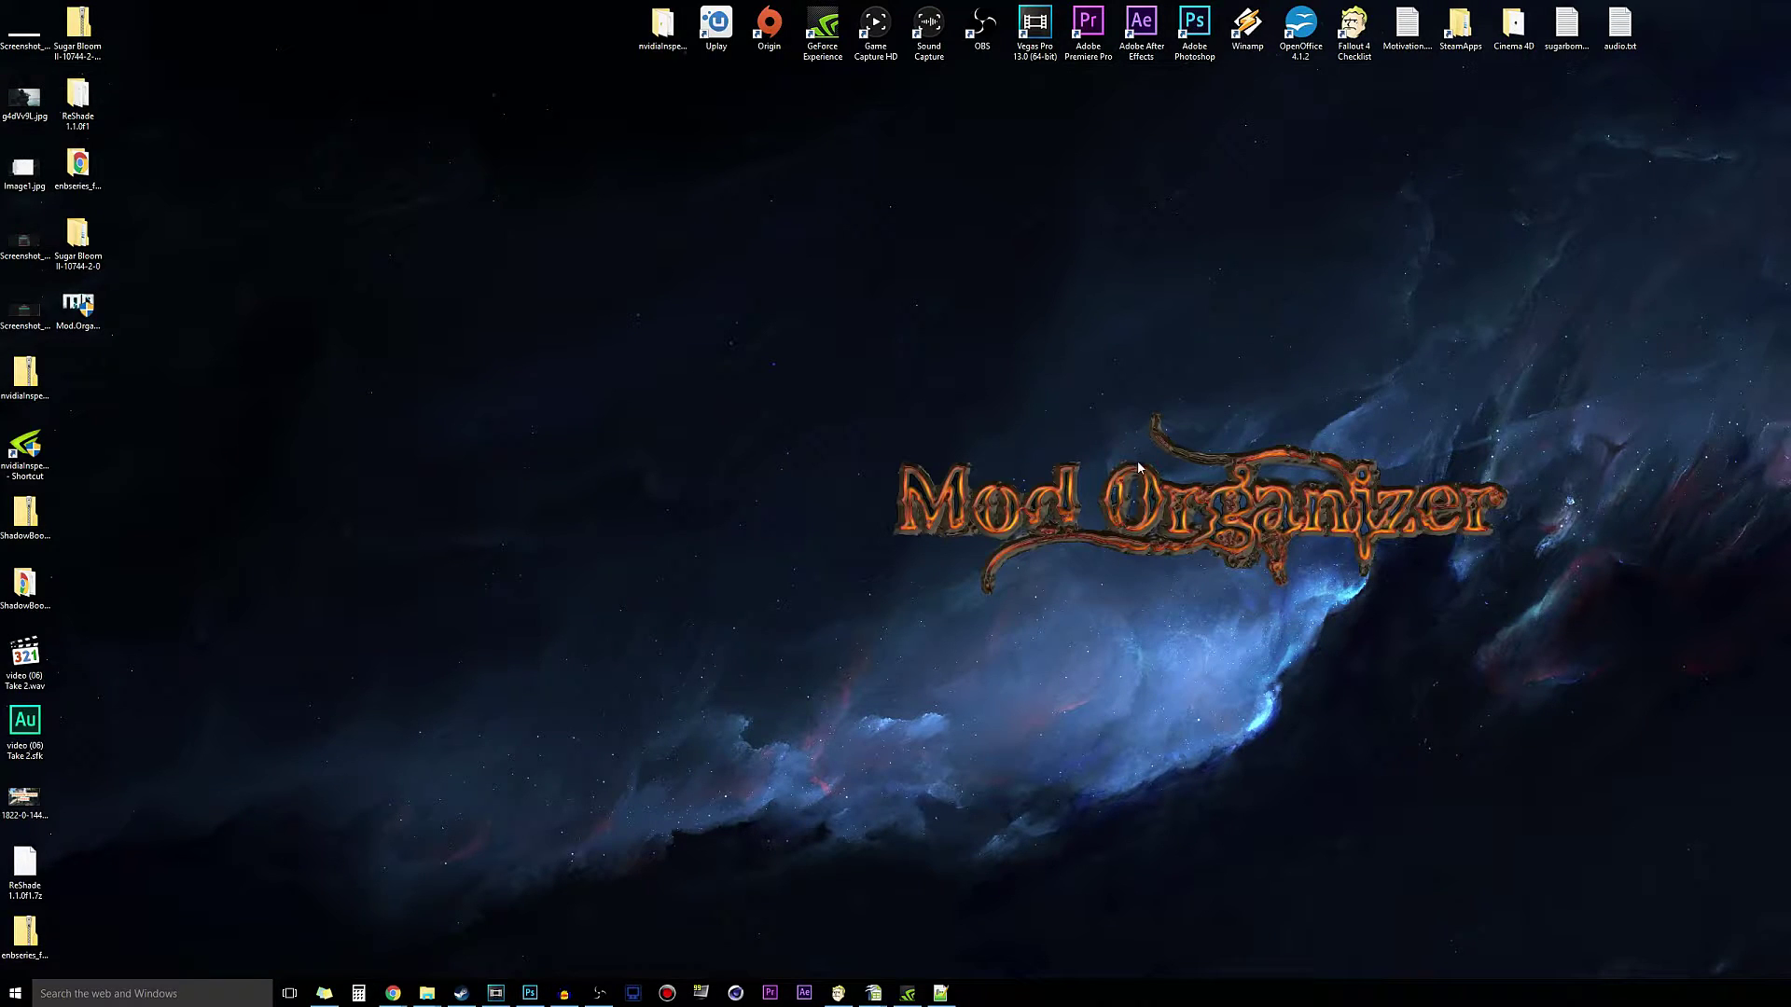
key("Return")
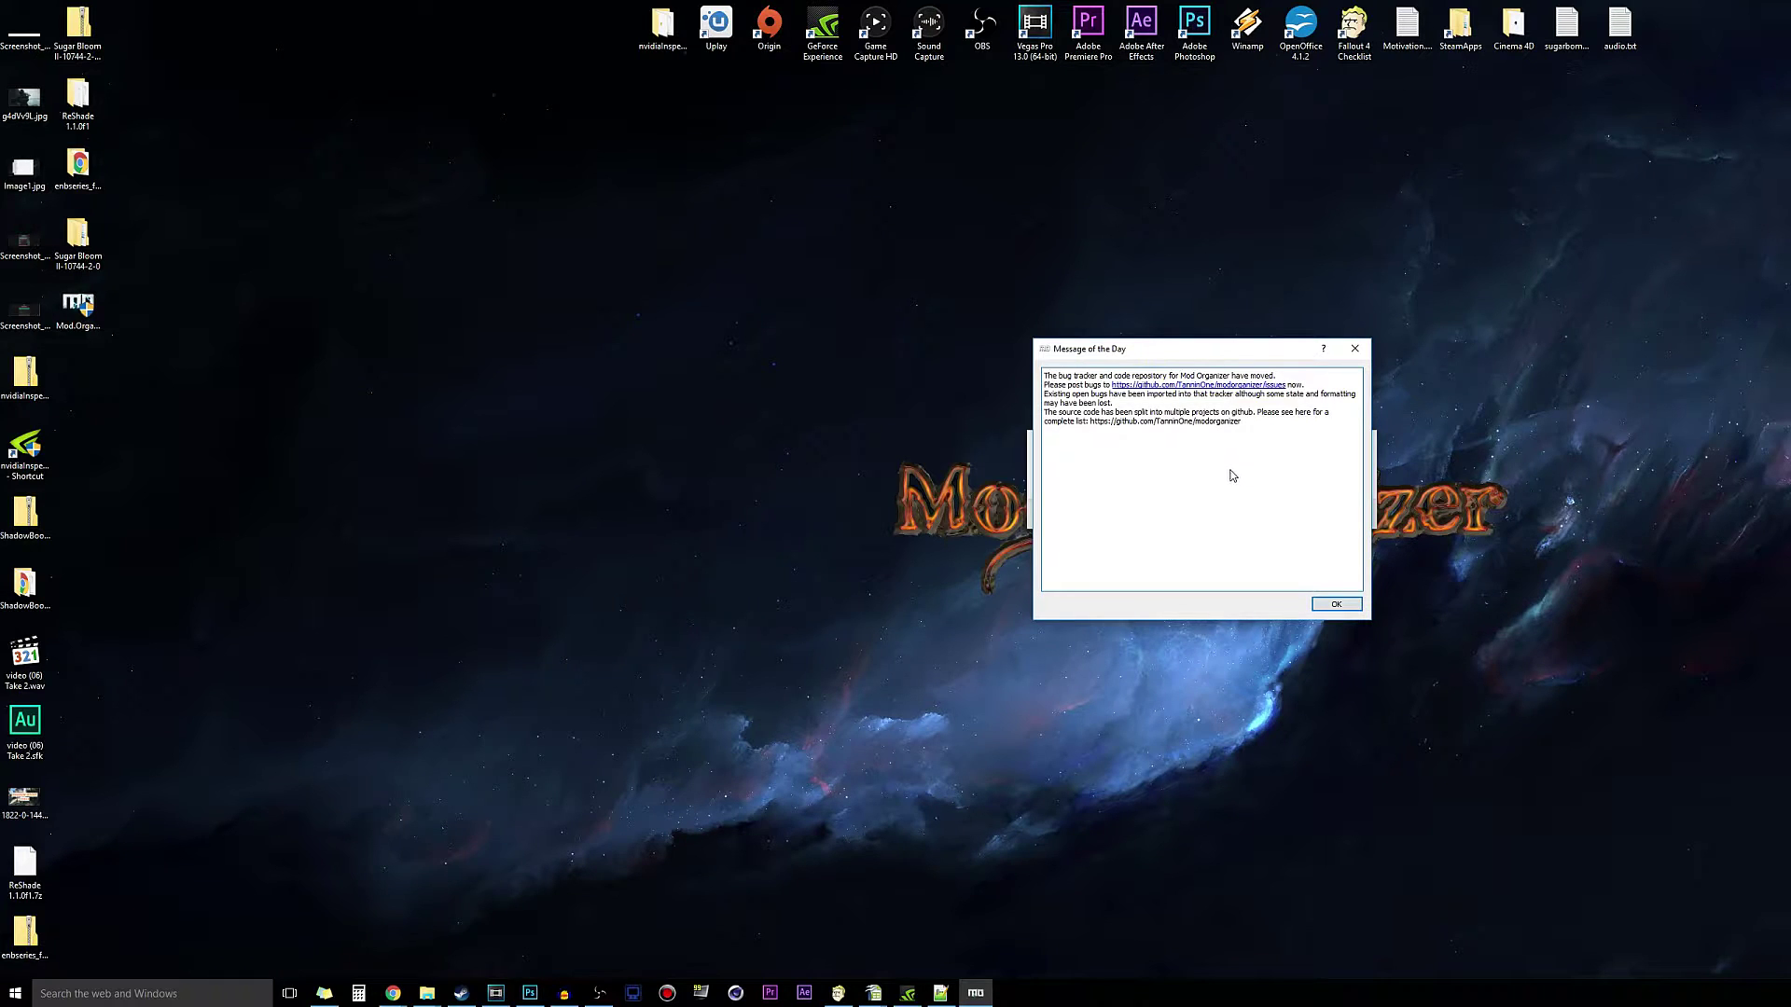
left_click(1321, 606)
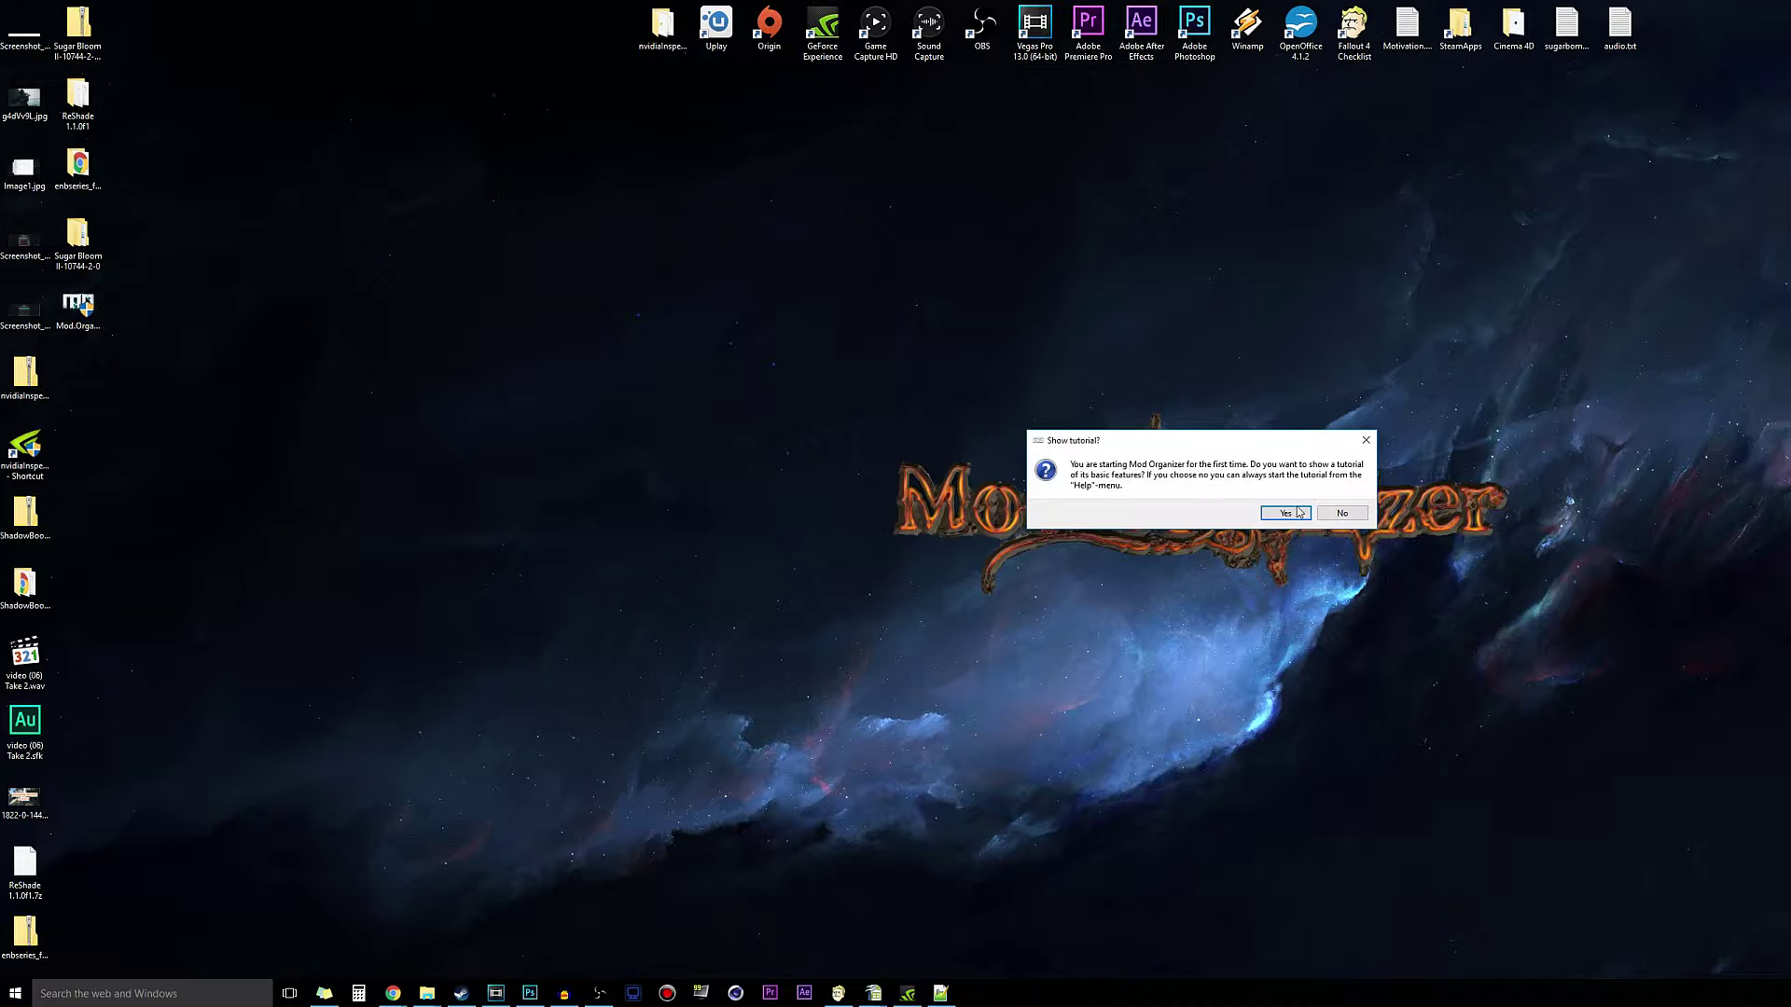
left_click(1342, 512)
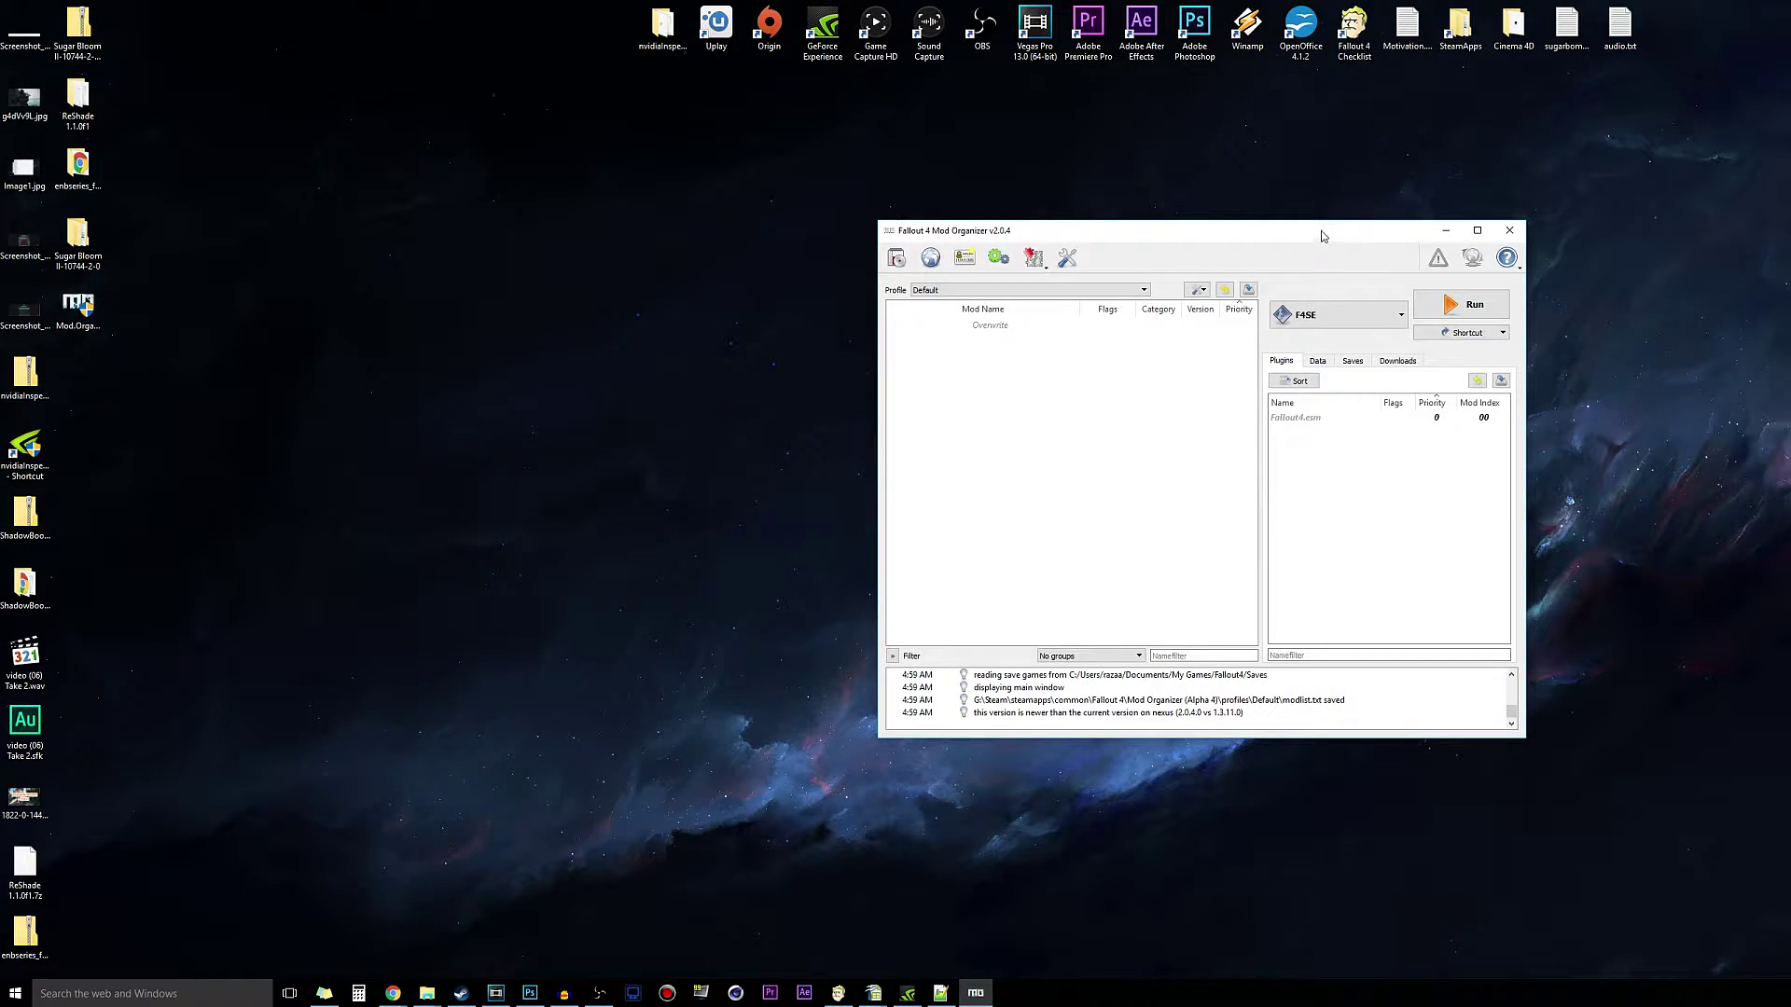
Examine the Modify Executables dialog and the Data, Saves and Downloads lists of Mod Organizer
left_click_drag(1321, 235, 1182, 171)
left_click(1203, 250)
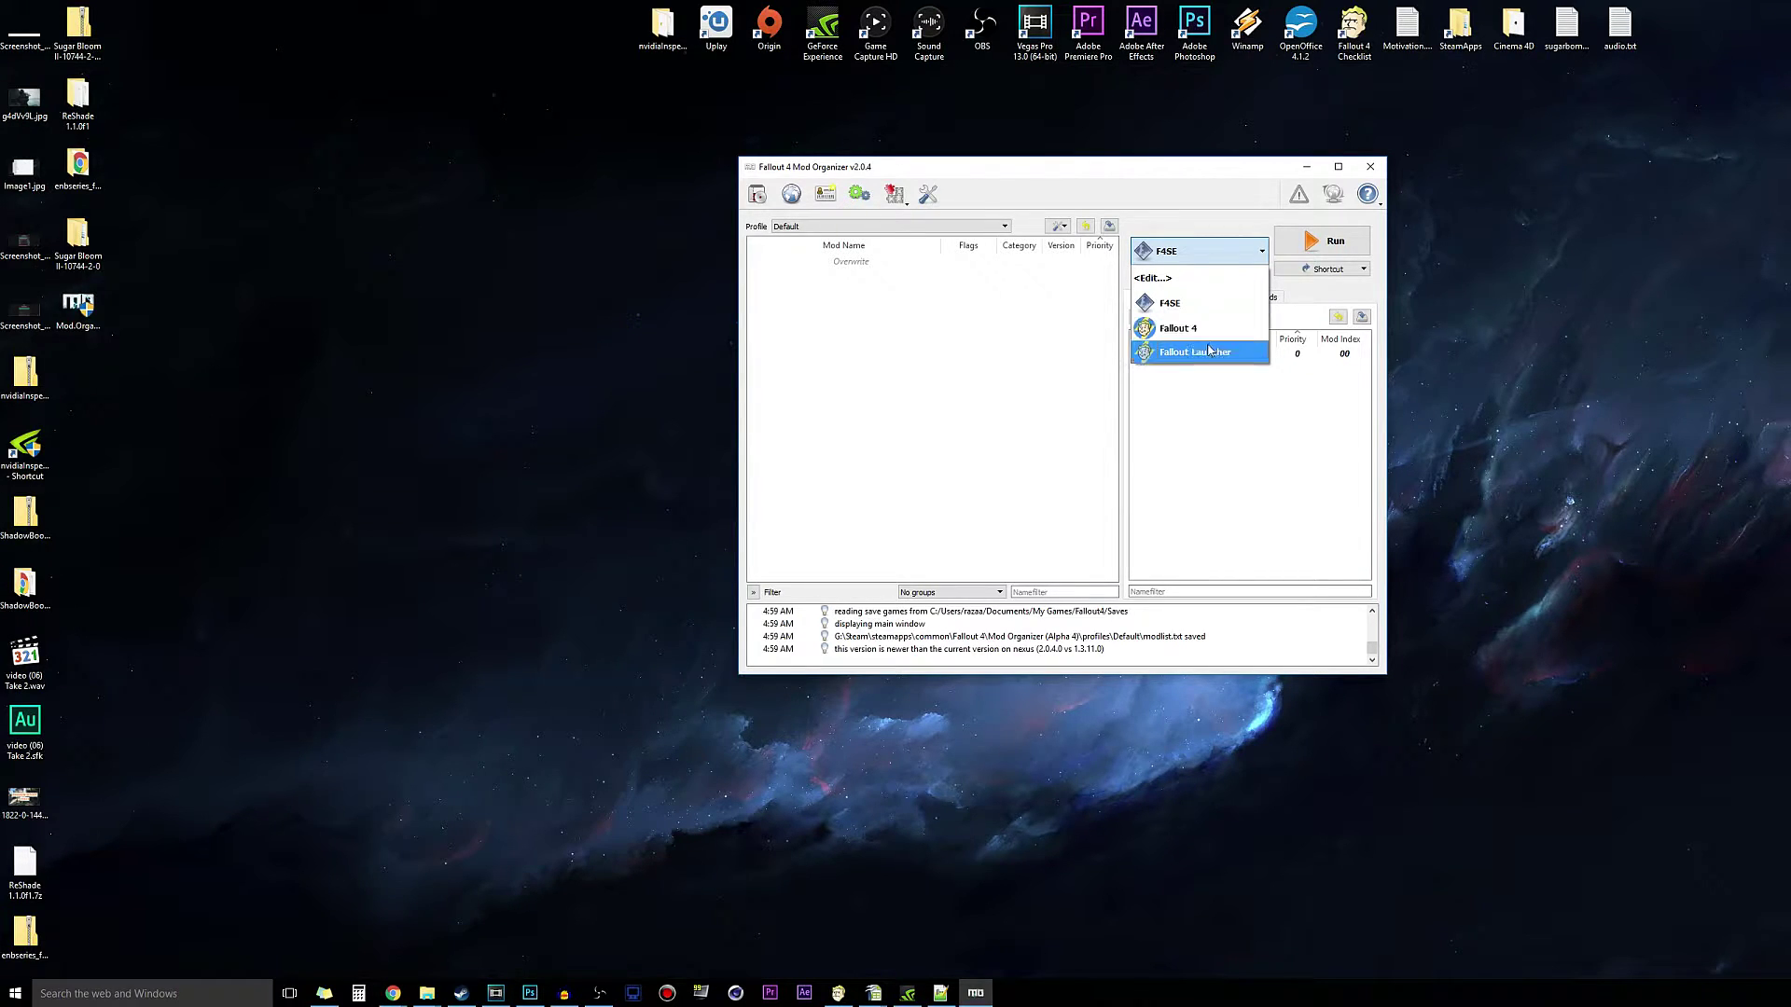
left_click(1197, 279)
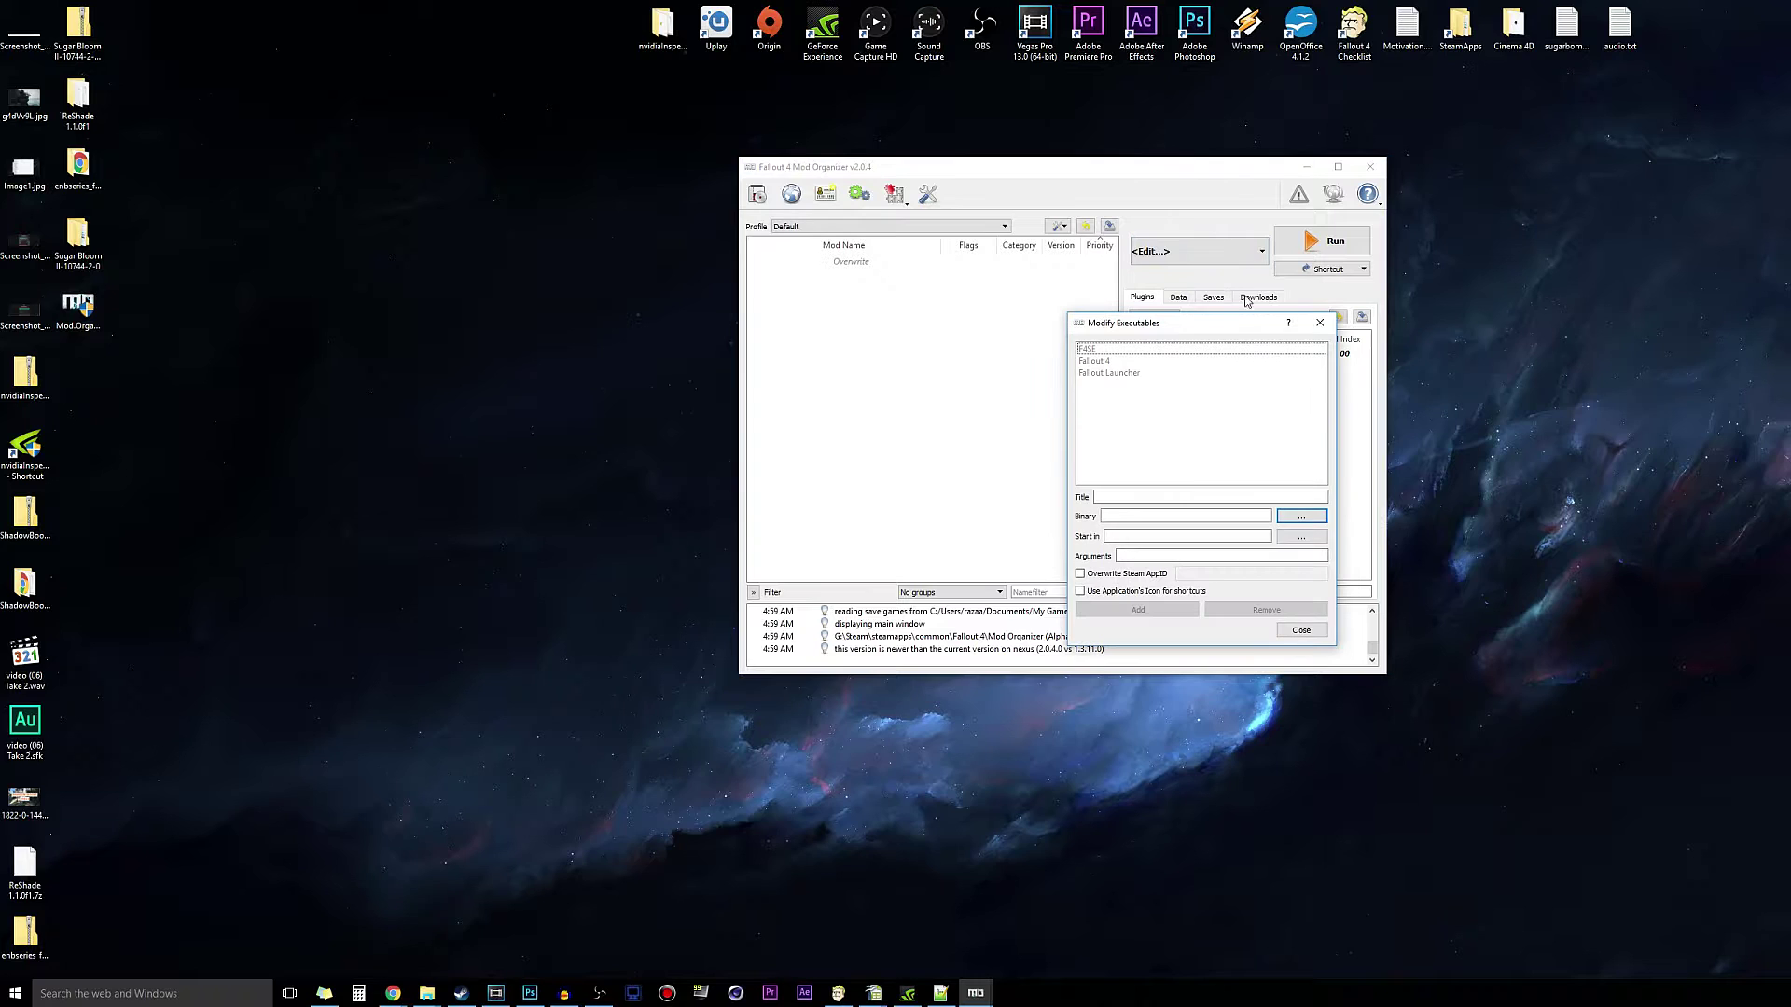
left_click(1302, 511)
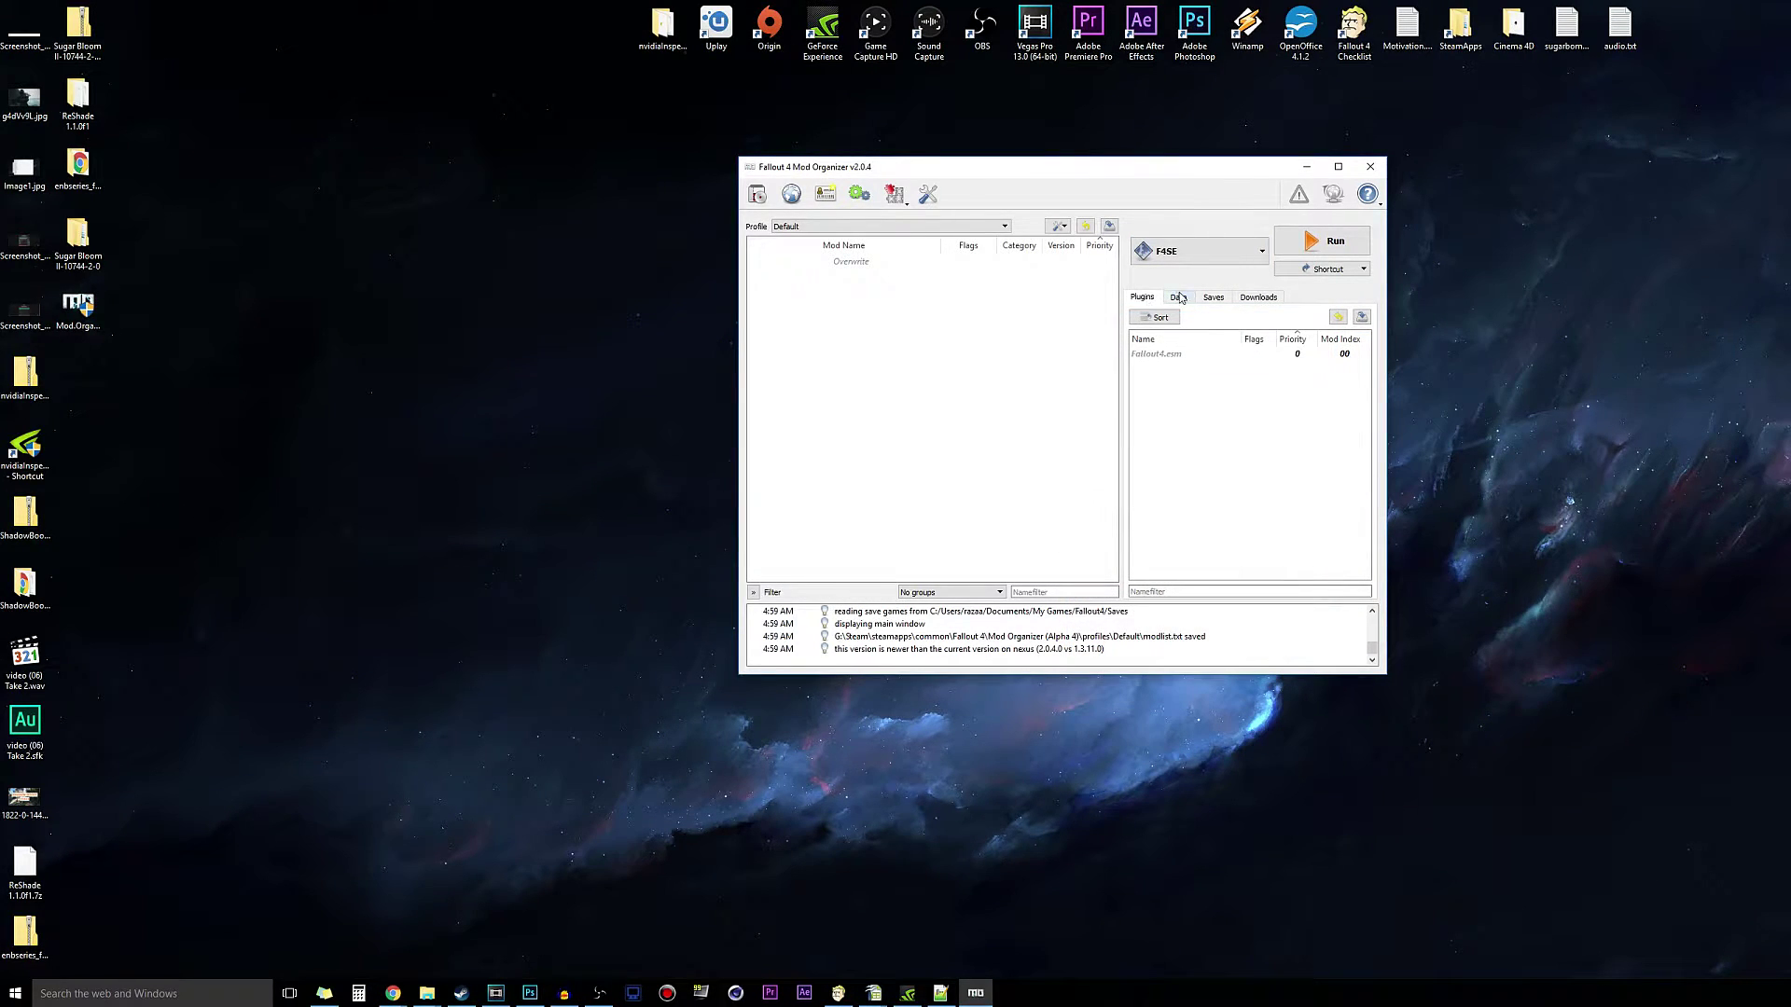
left_click(1178, 298)
left_click(1213, 298)
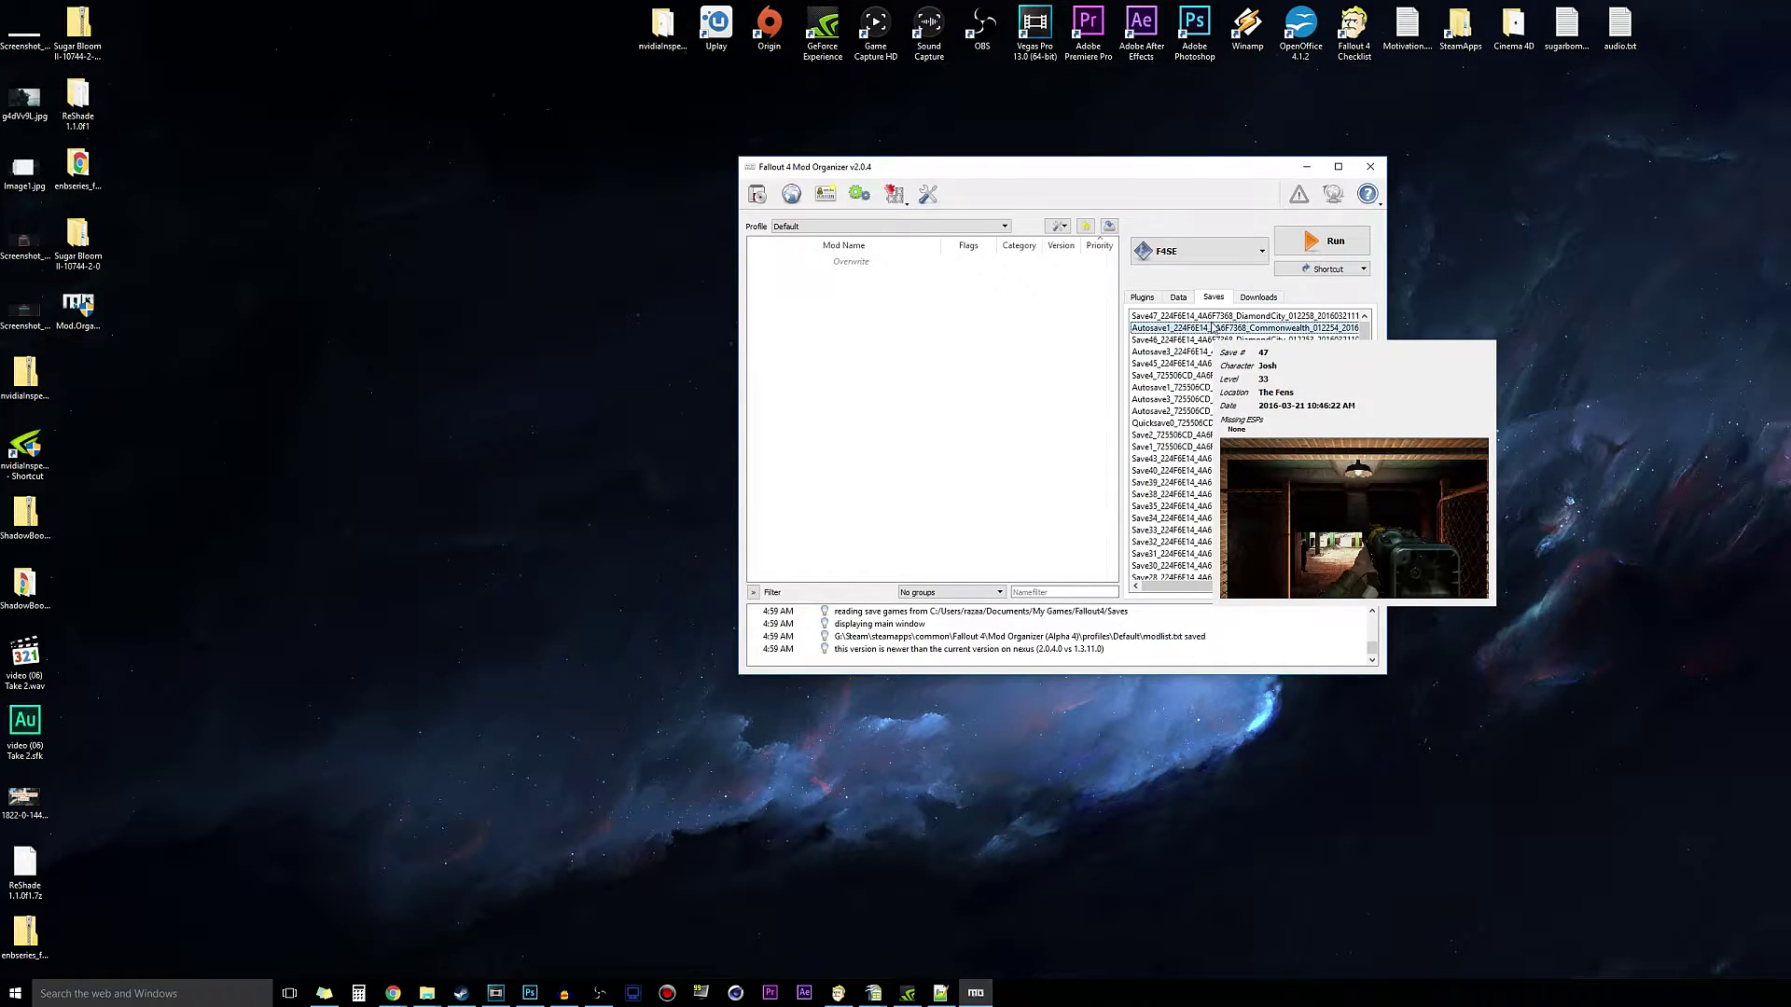
left_click(1270, 298)
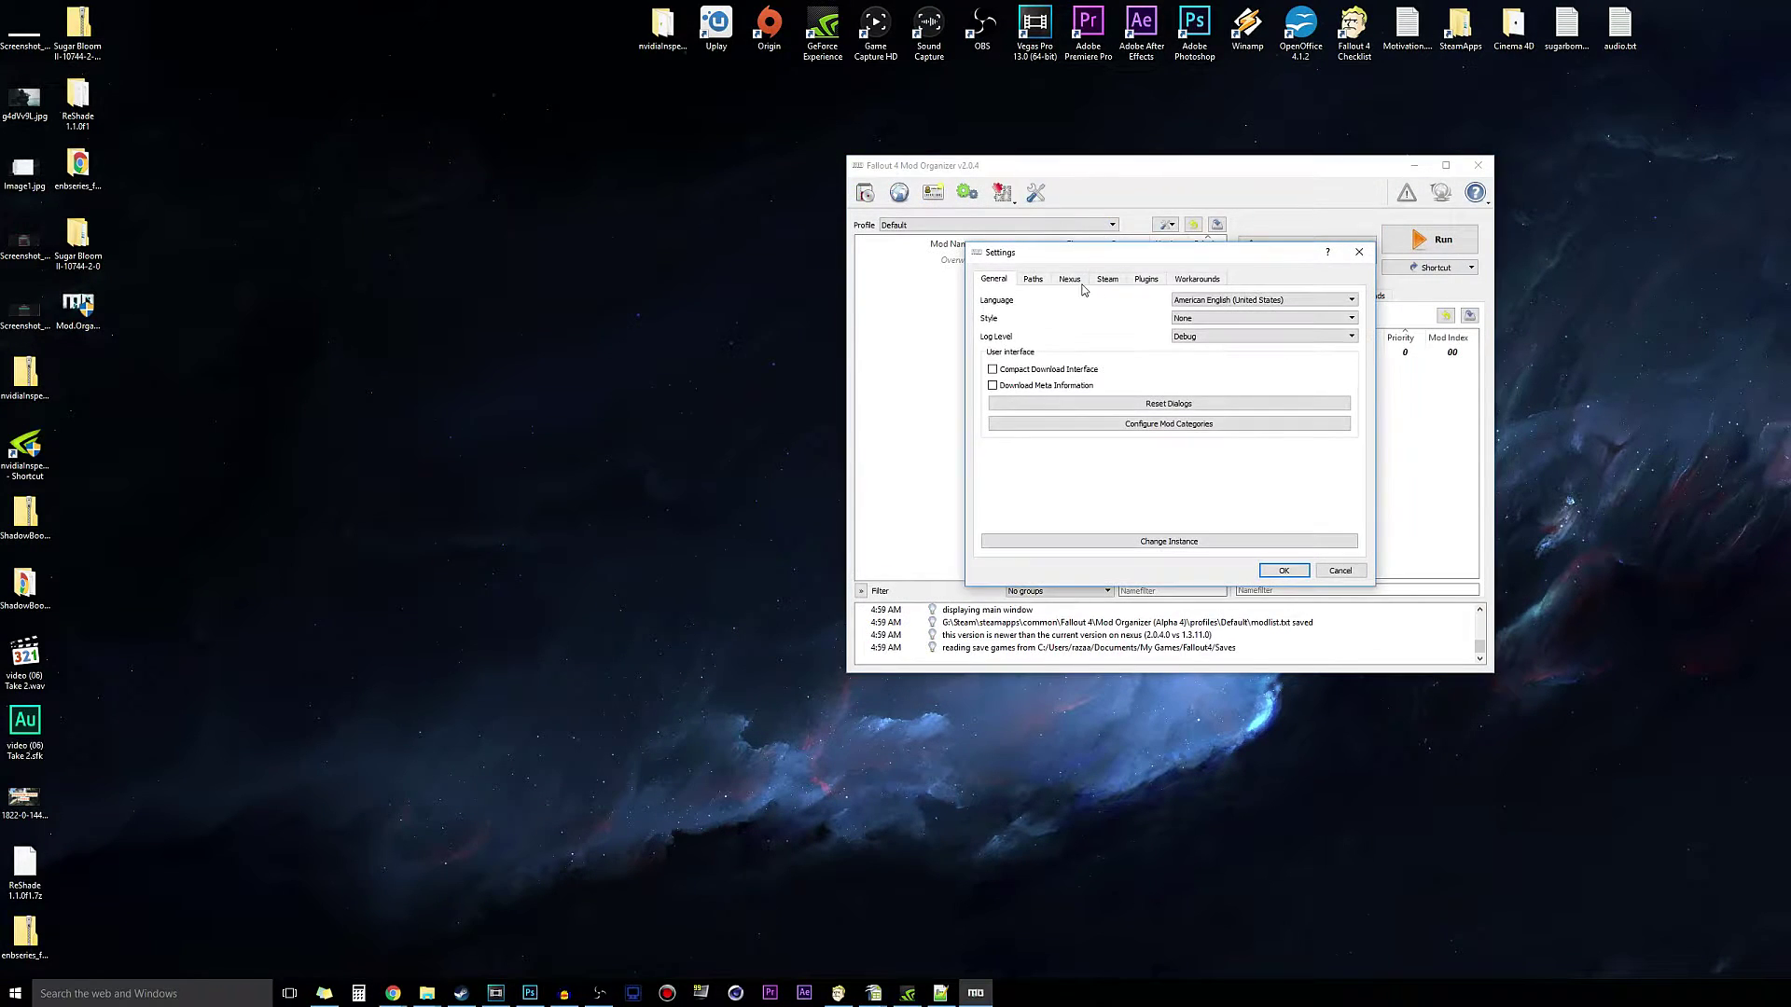
Examine the Paths, Nexus, Plugins, Workarounds and General settings, cancel the dialog and move the Mod Organizer window aside
left_click(1037, 281)
left_click(1075, 282)
left_click(1138, 281)
left_click(1177, 280)
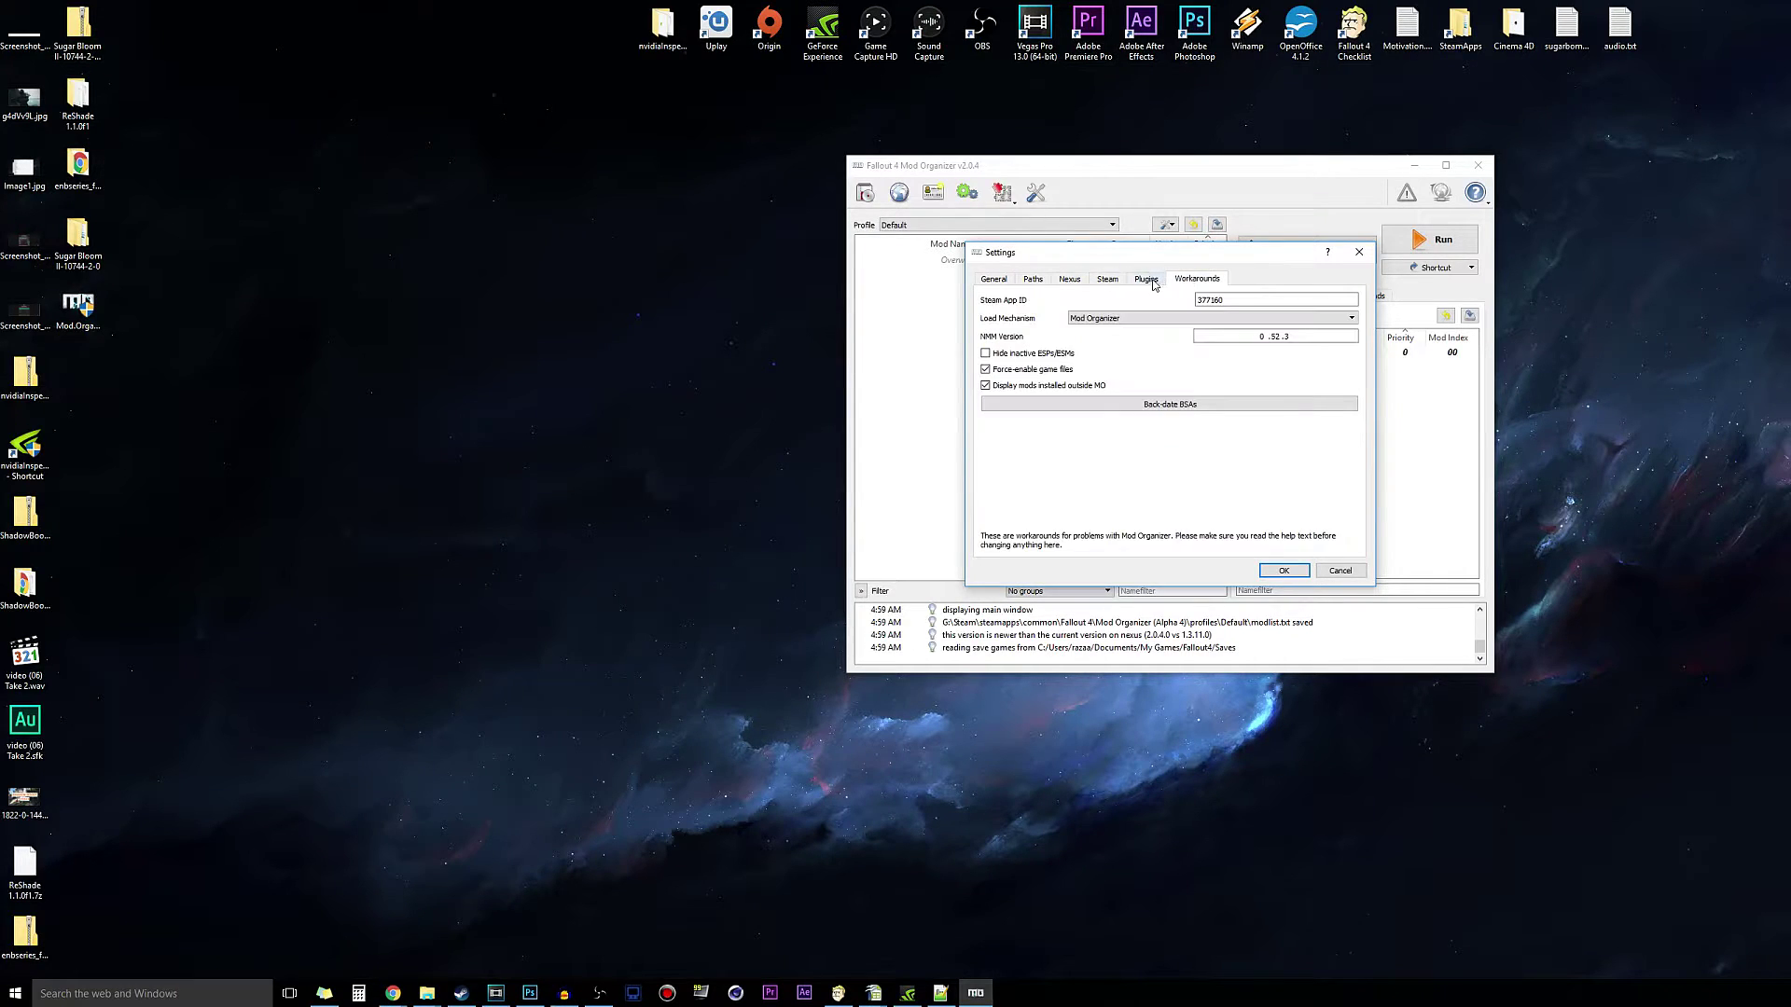
left_click(1007, 283)
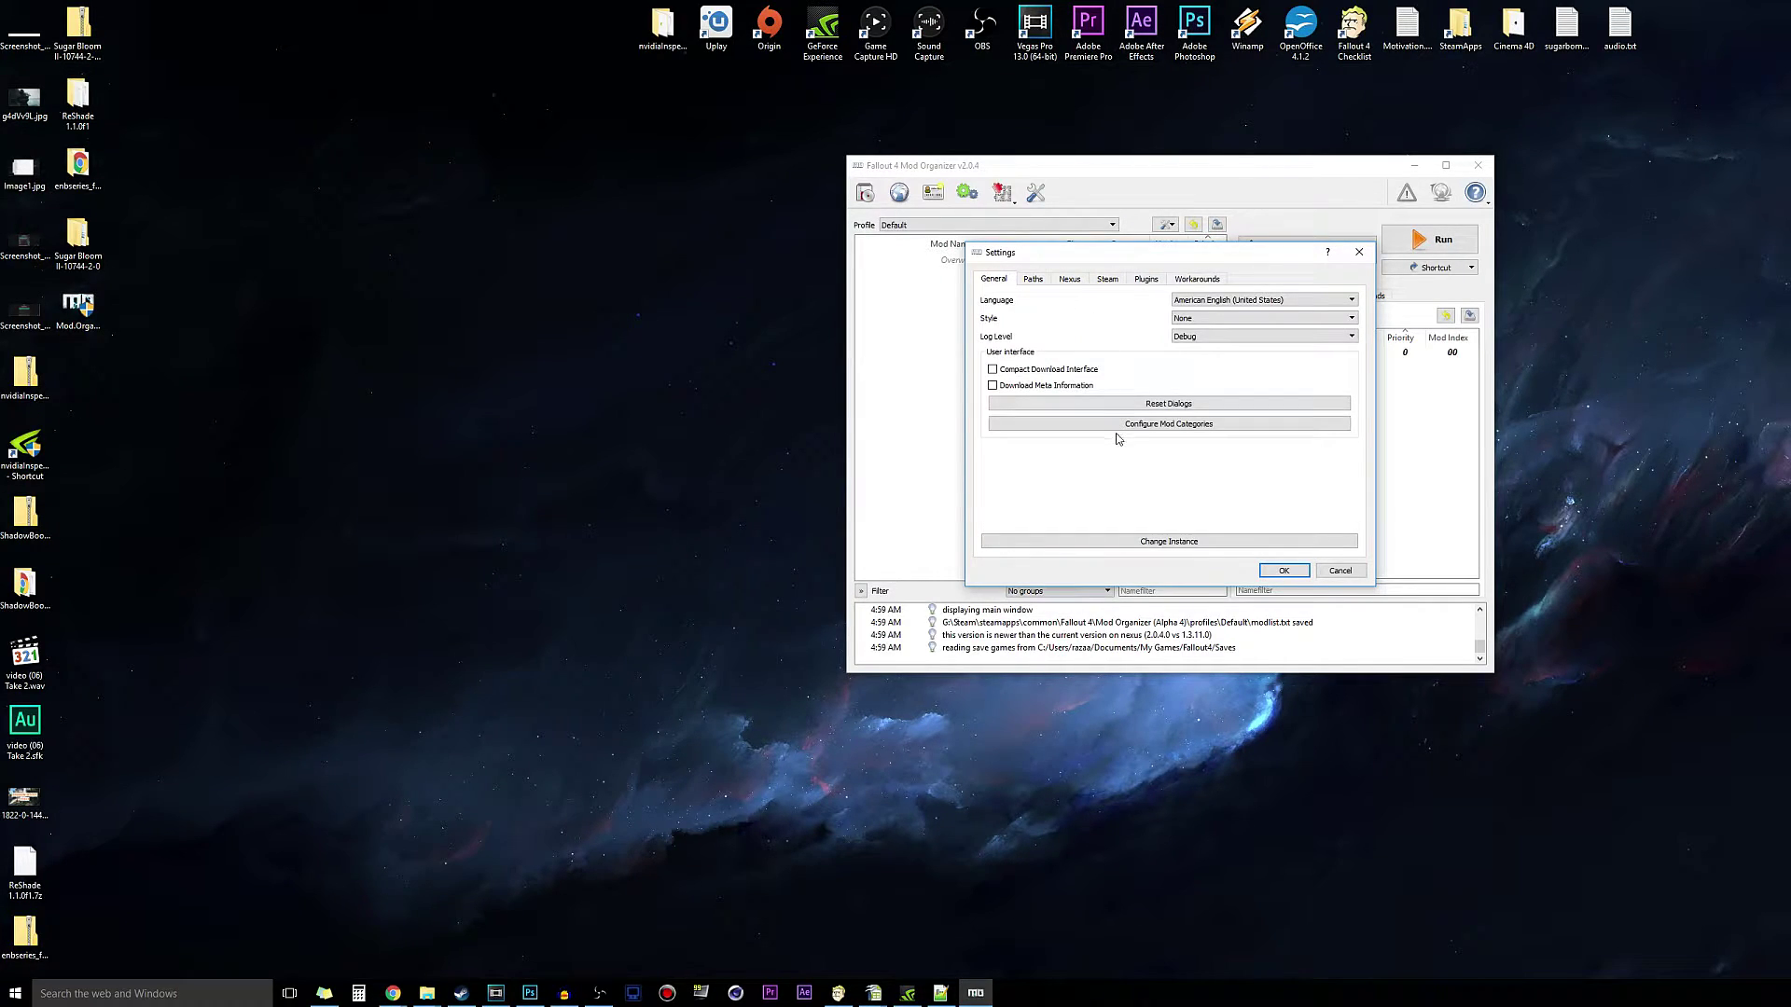
left_click(1346, 572)
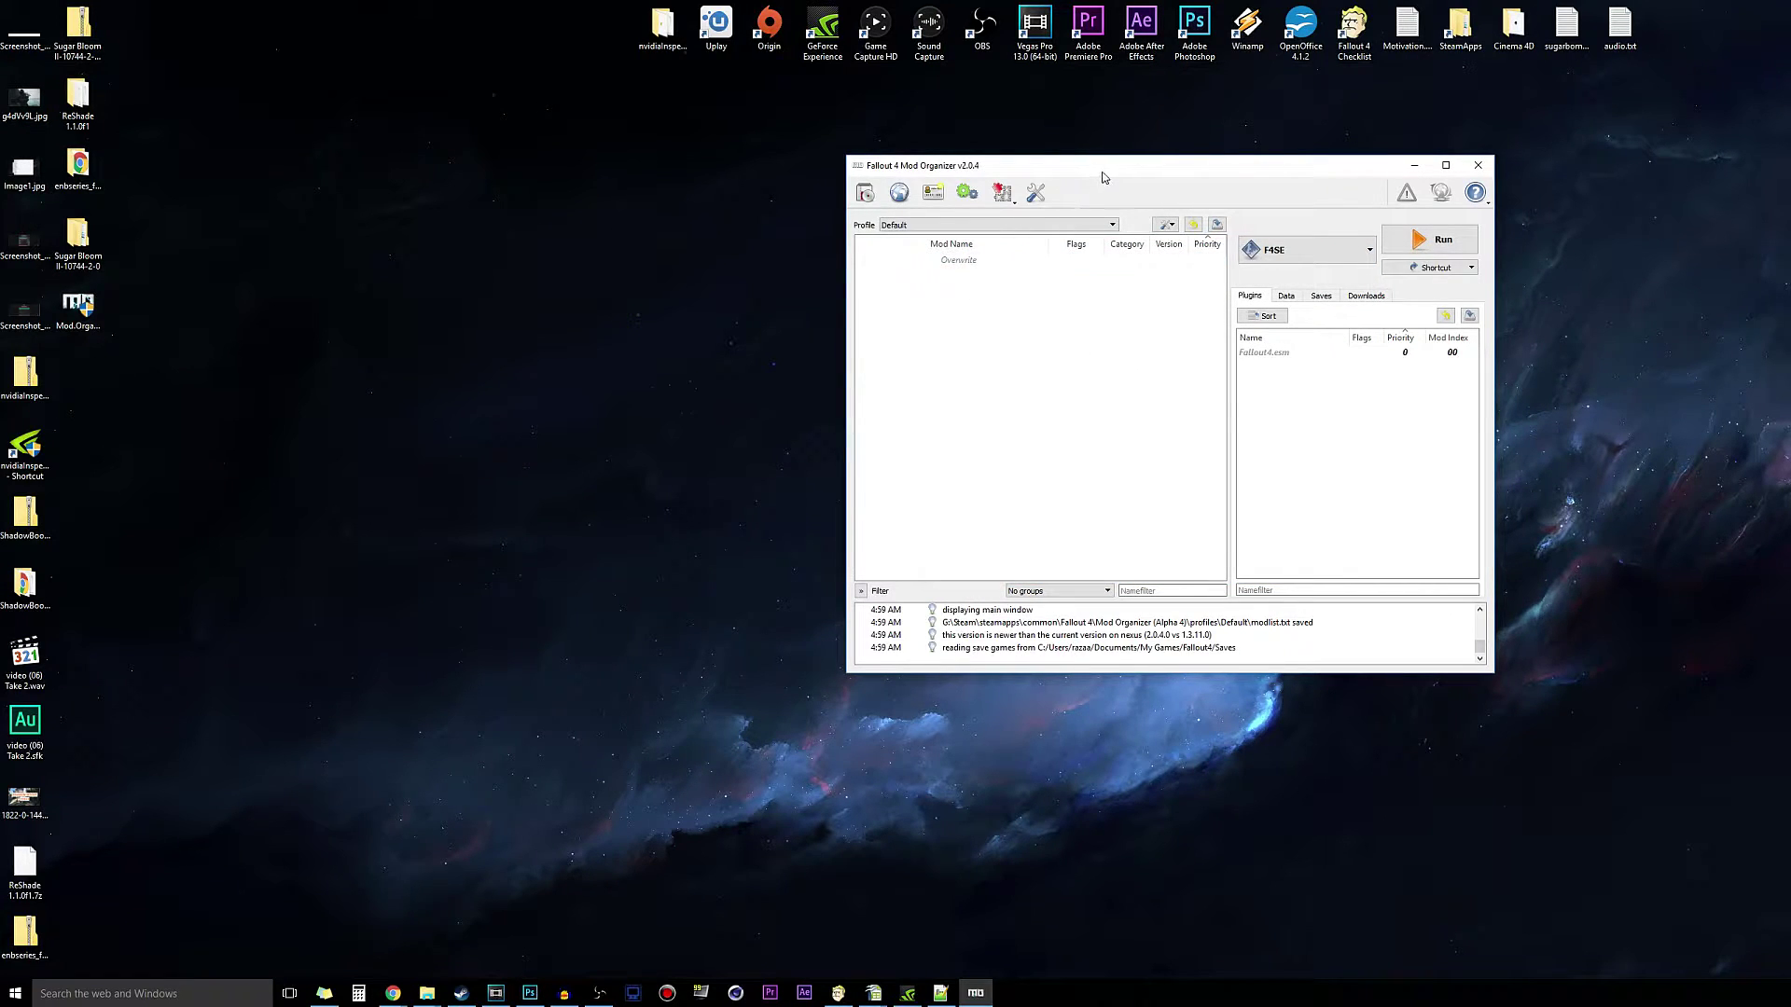
left_click_drag(1103, 173, 1381, 182)
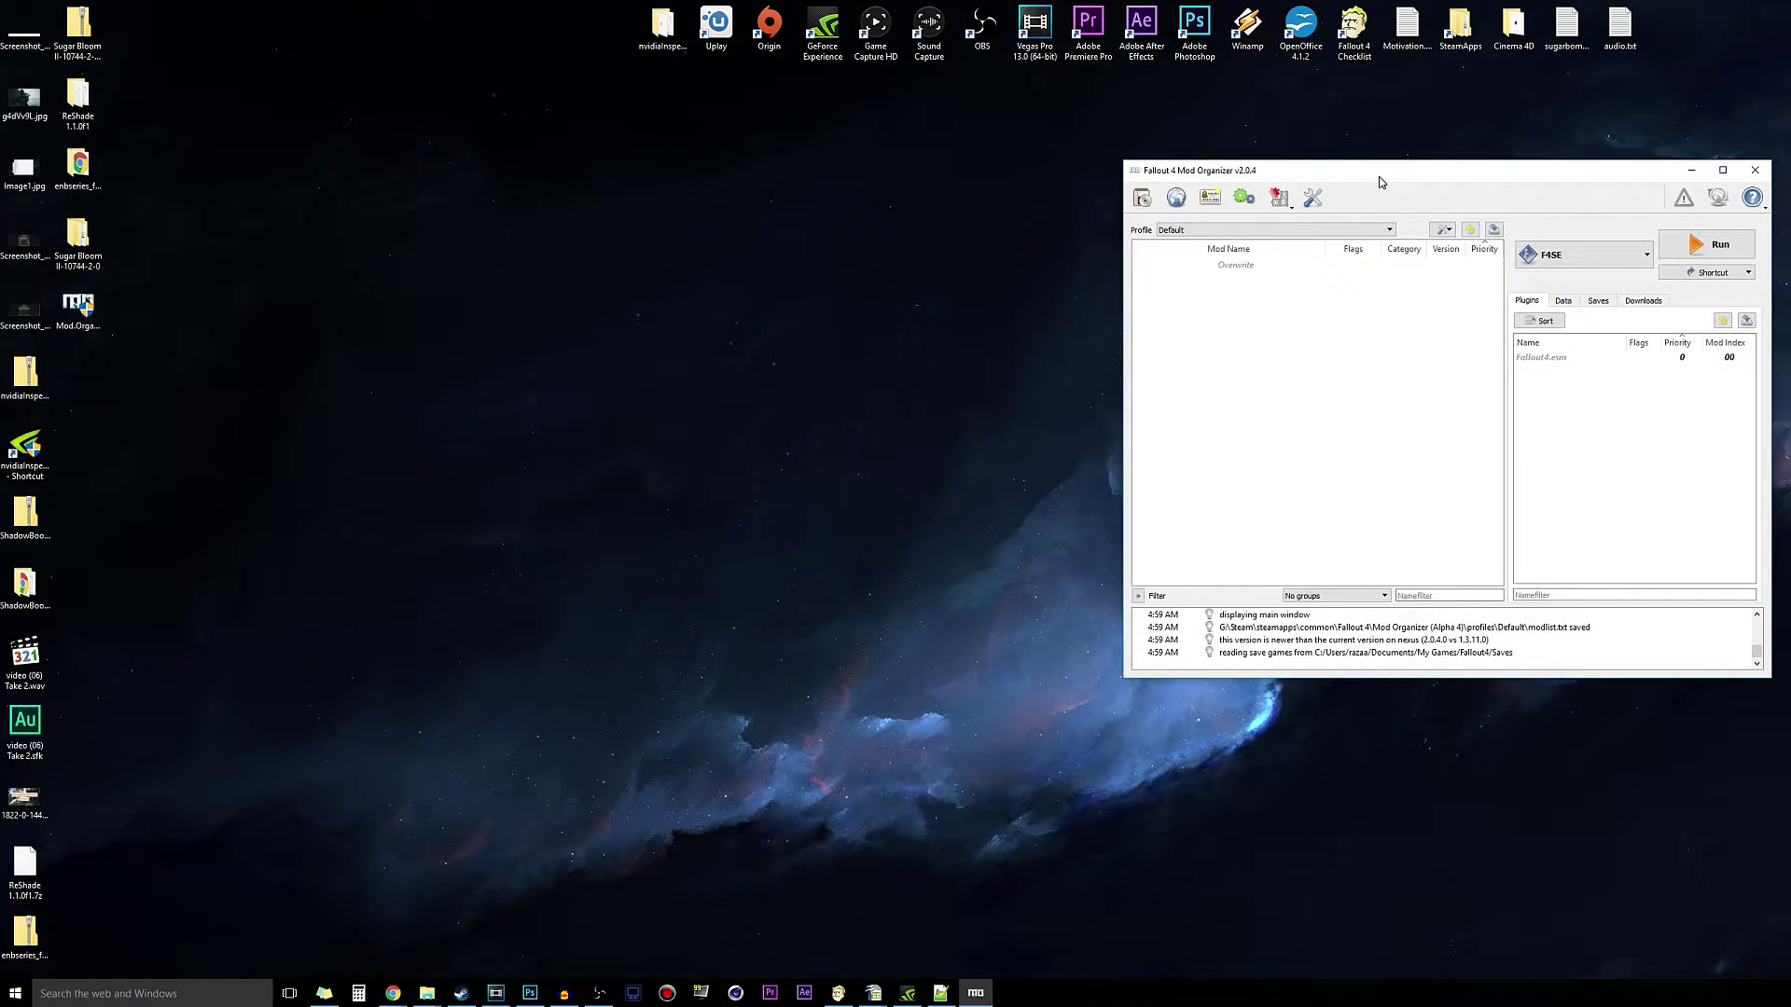
Switch to Chrome, show the Fallout 4 Texture Optimization Project page, and arrange the browser and Mod Organizer windows side by side
left_click(393, 992)
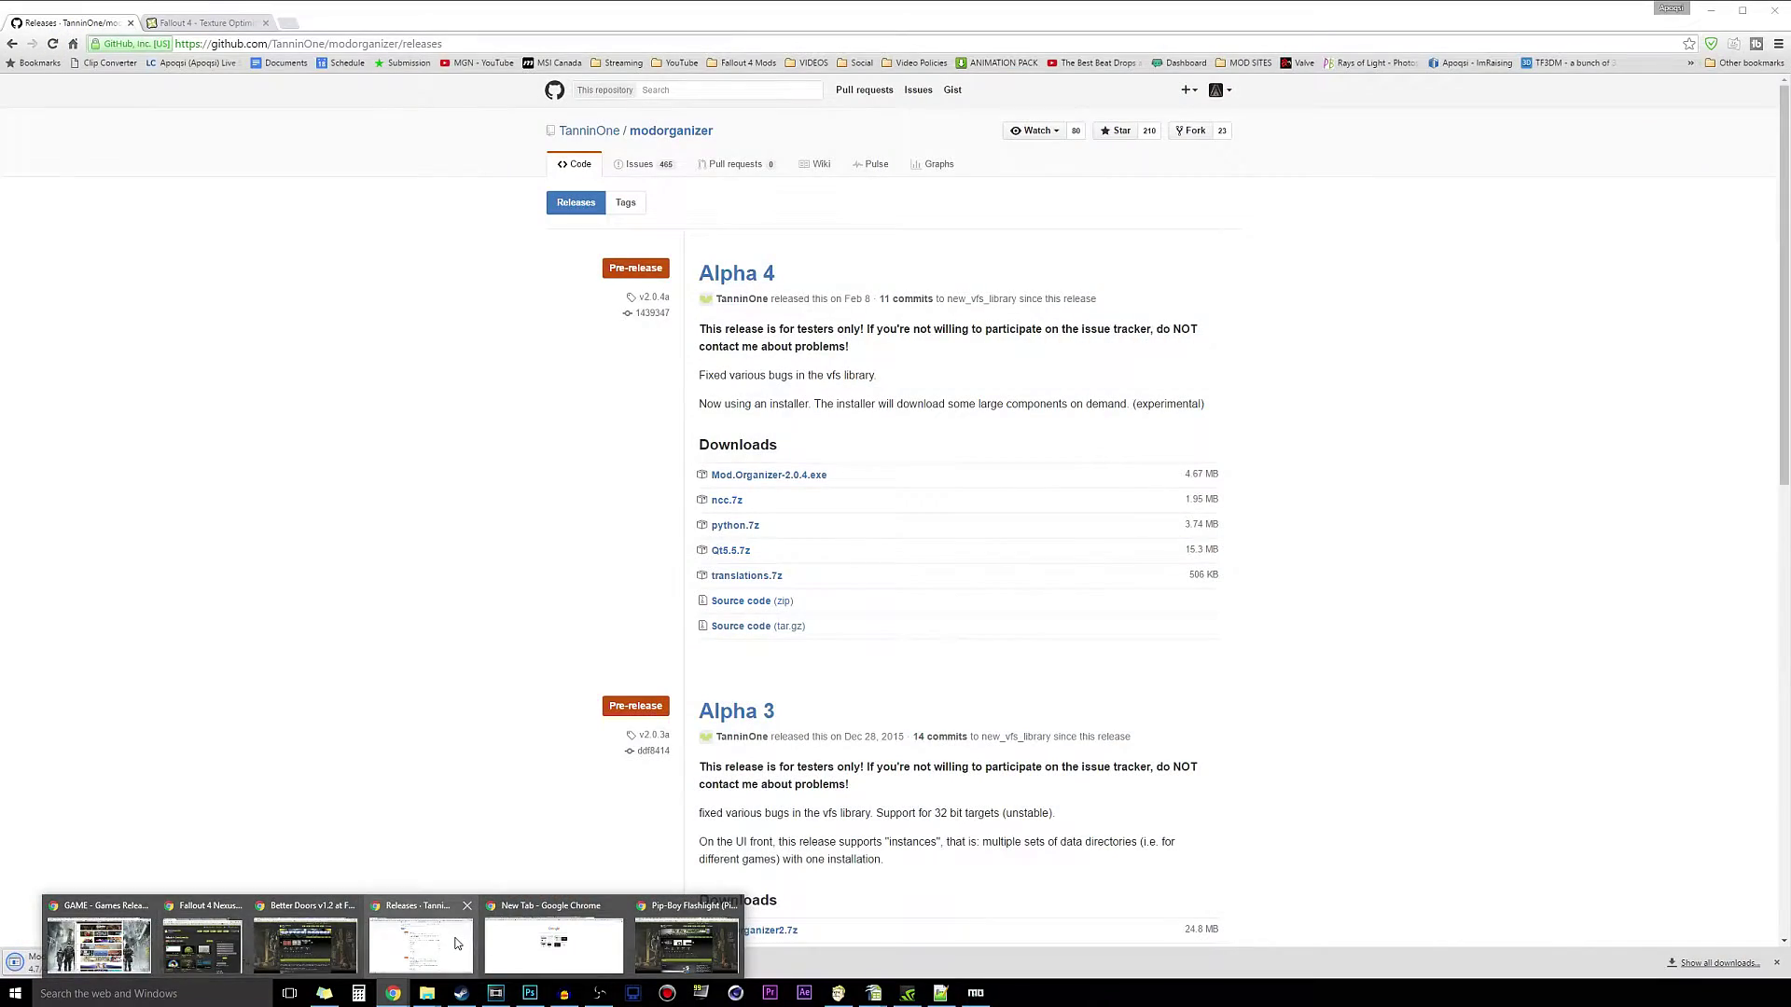
left_click(456, 944)
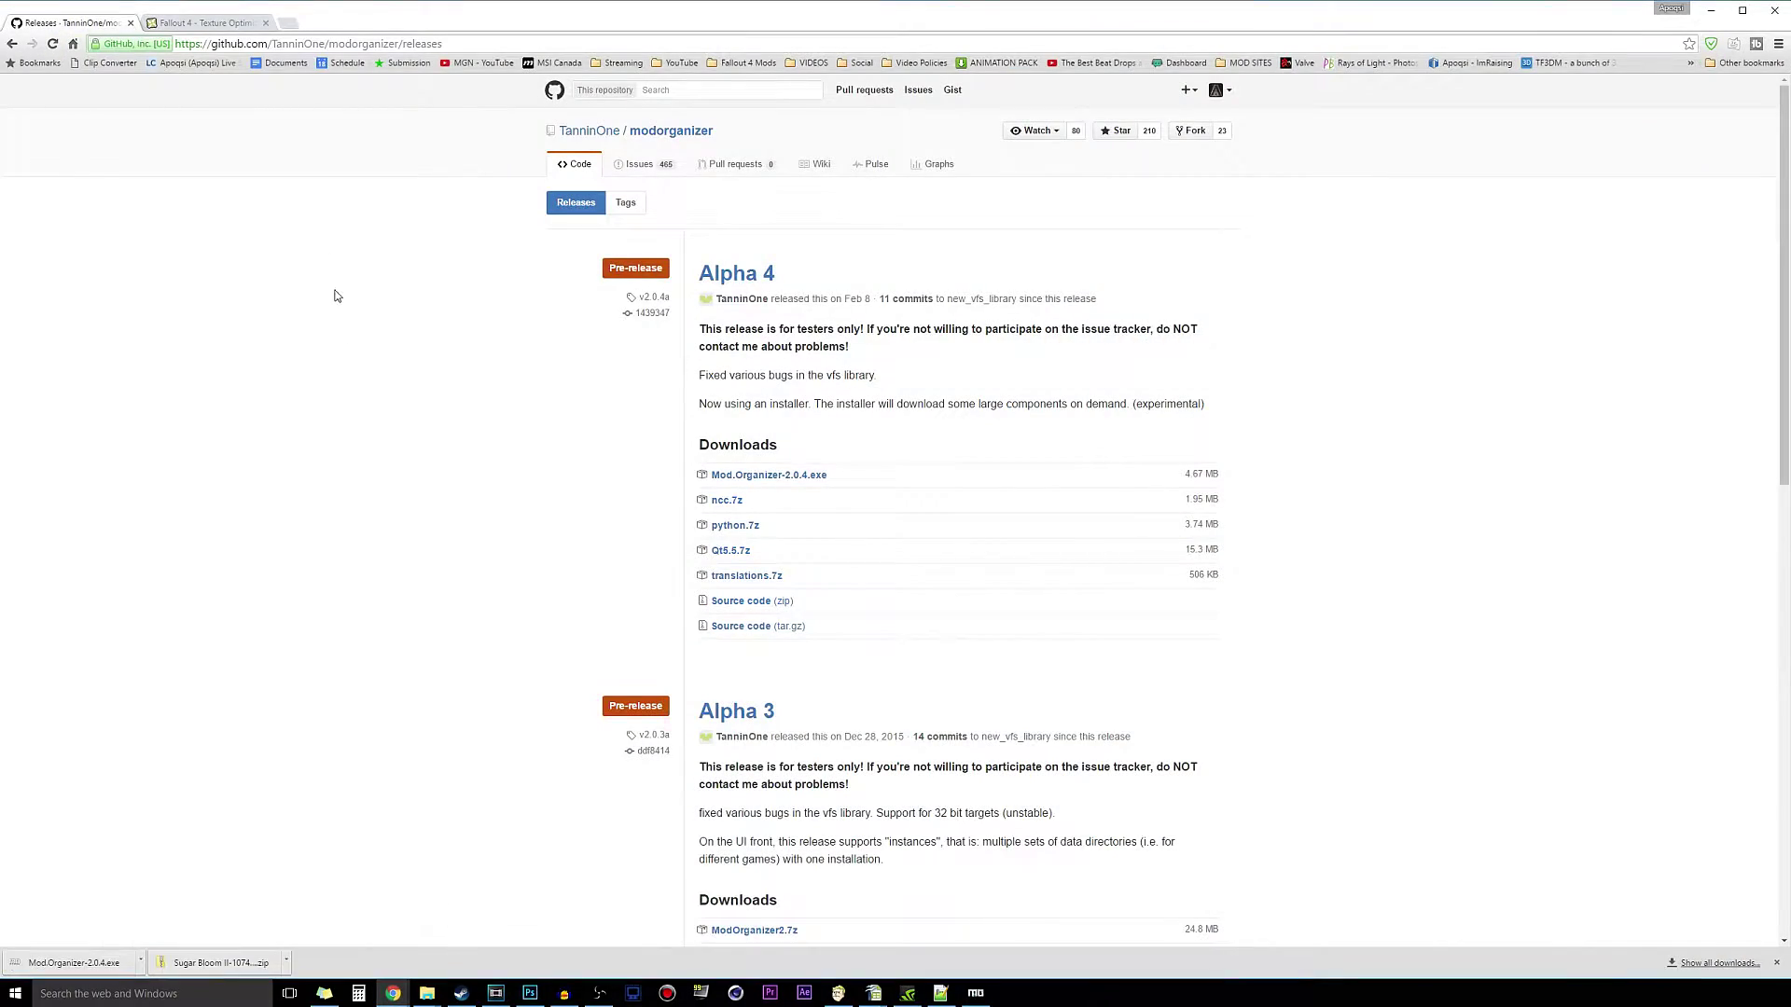
left_click(235, 21)
left_click_drag(704, 23, 3, 149)
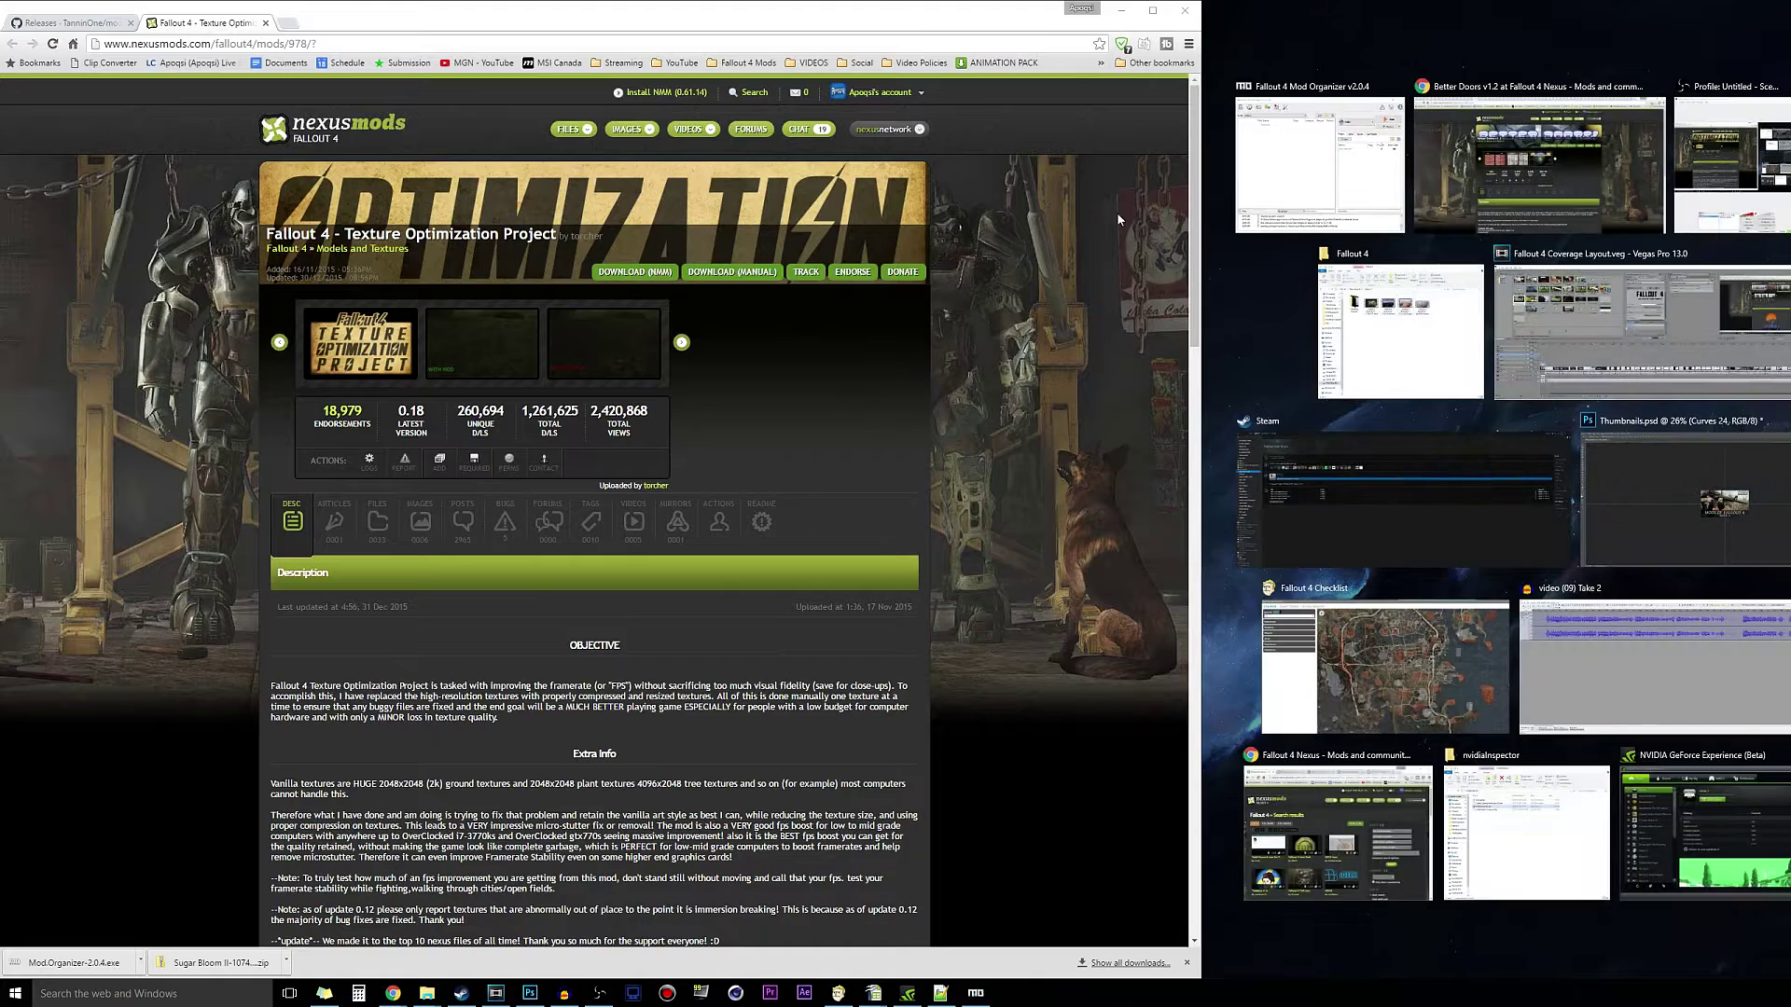
left_click(1126, 220)
left_click_drag(1458, 177, 1402, 166)
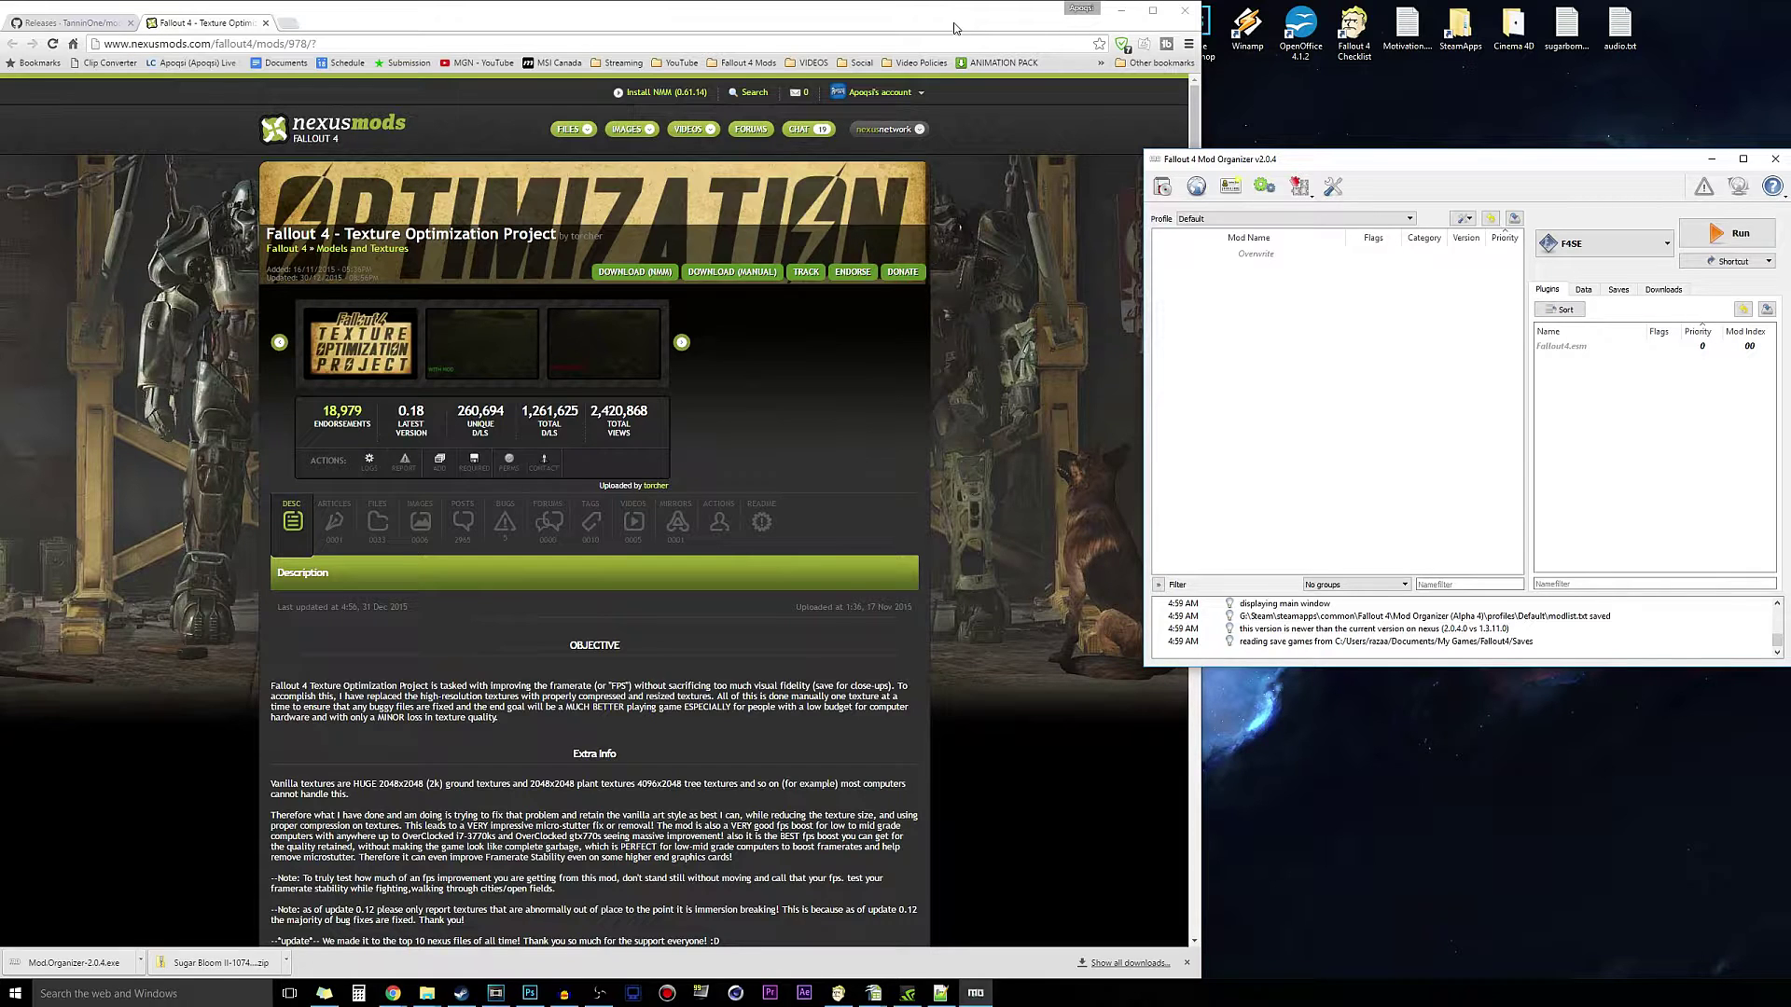
Request Base File 0.18 Part 1 and Part 2 from the Texture Optimization Project's files through the mod manager
left_click(777, 18)
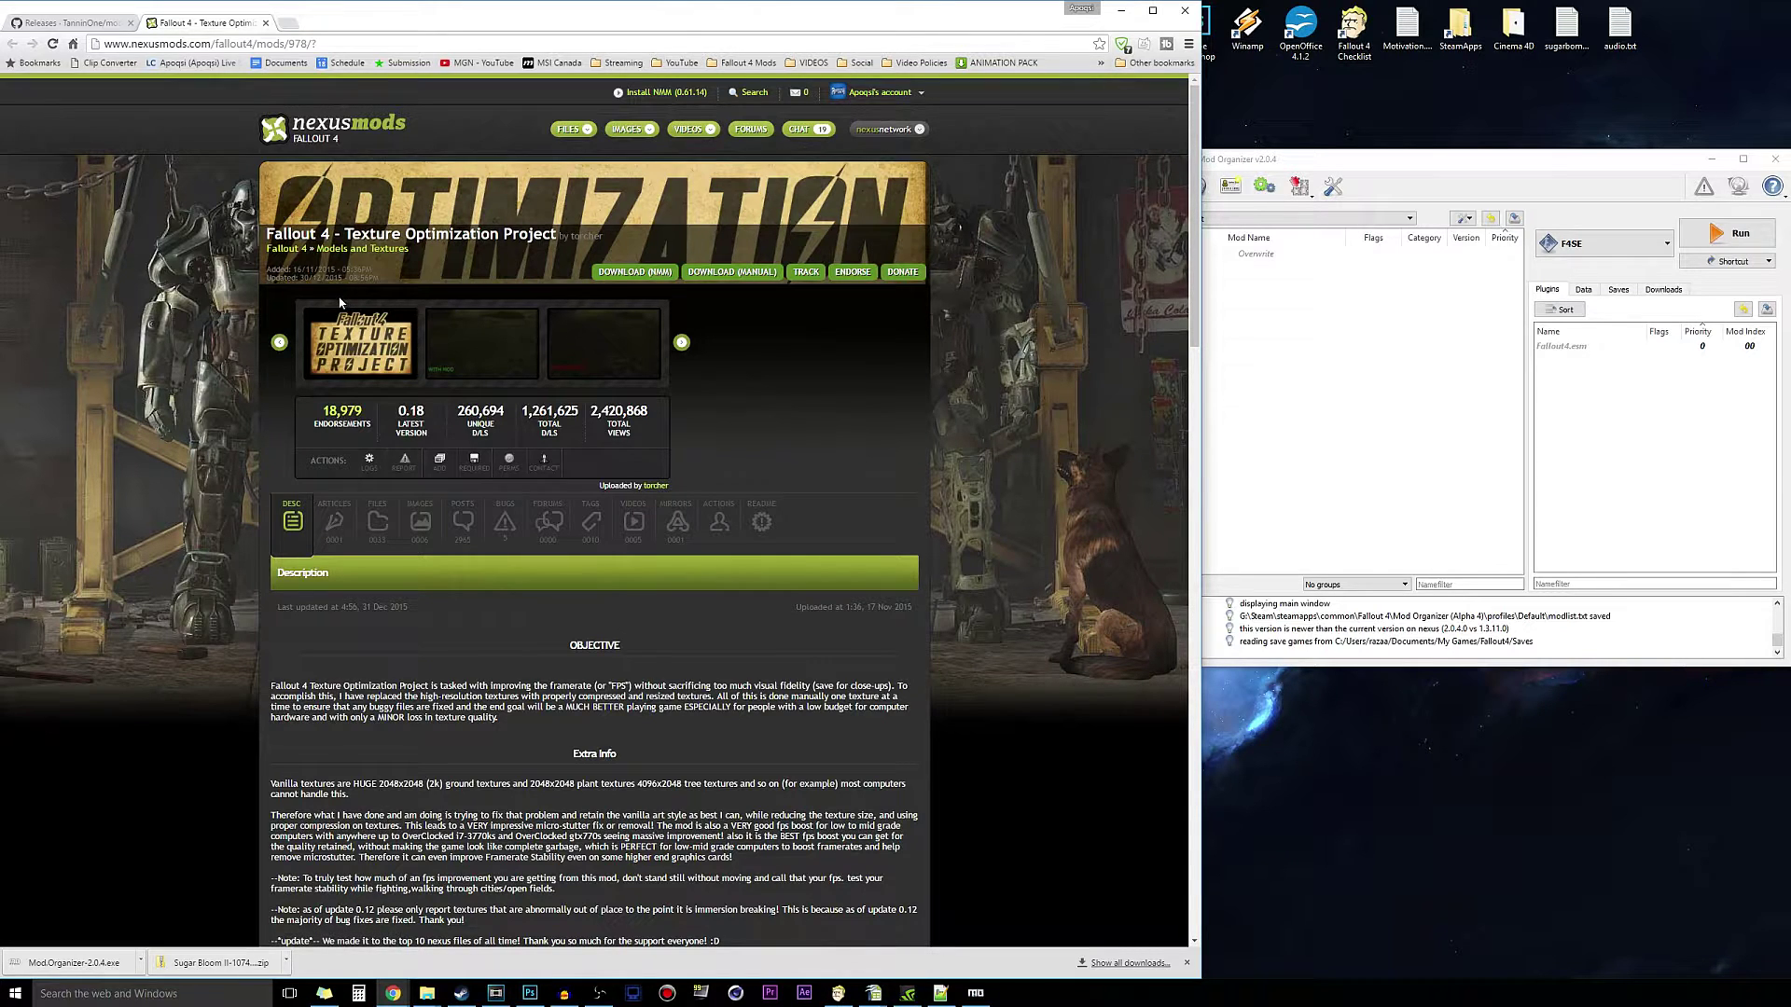
left_click(376, 536)
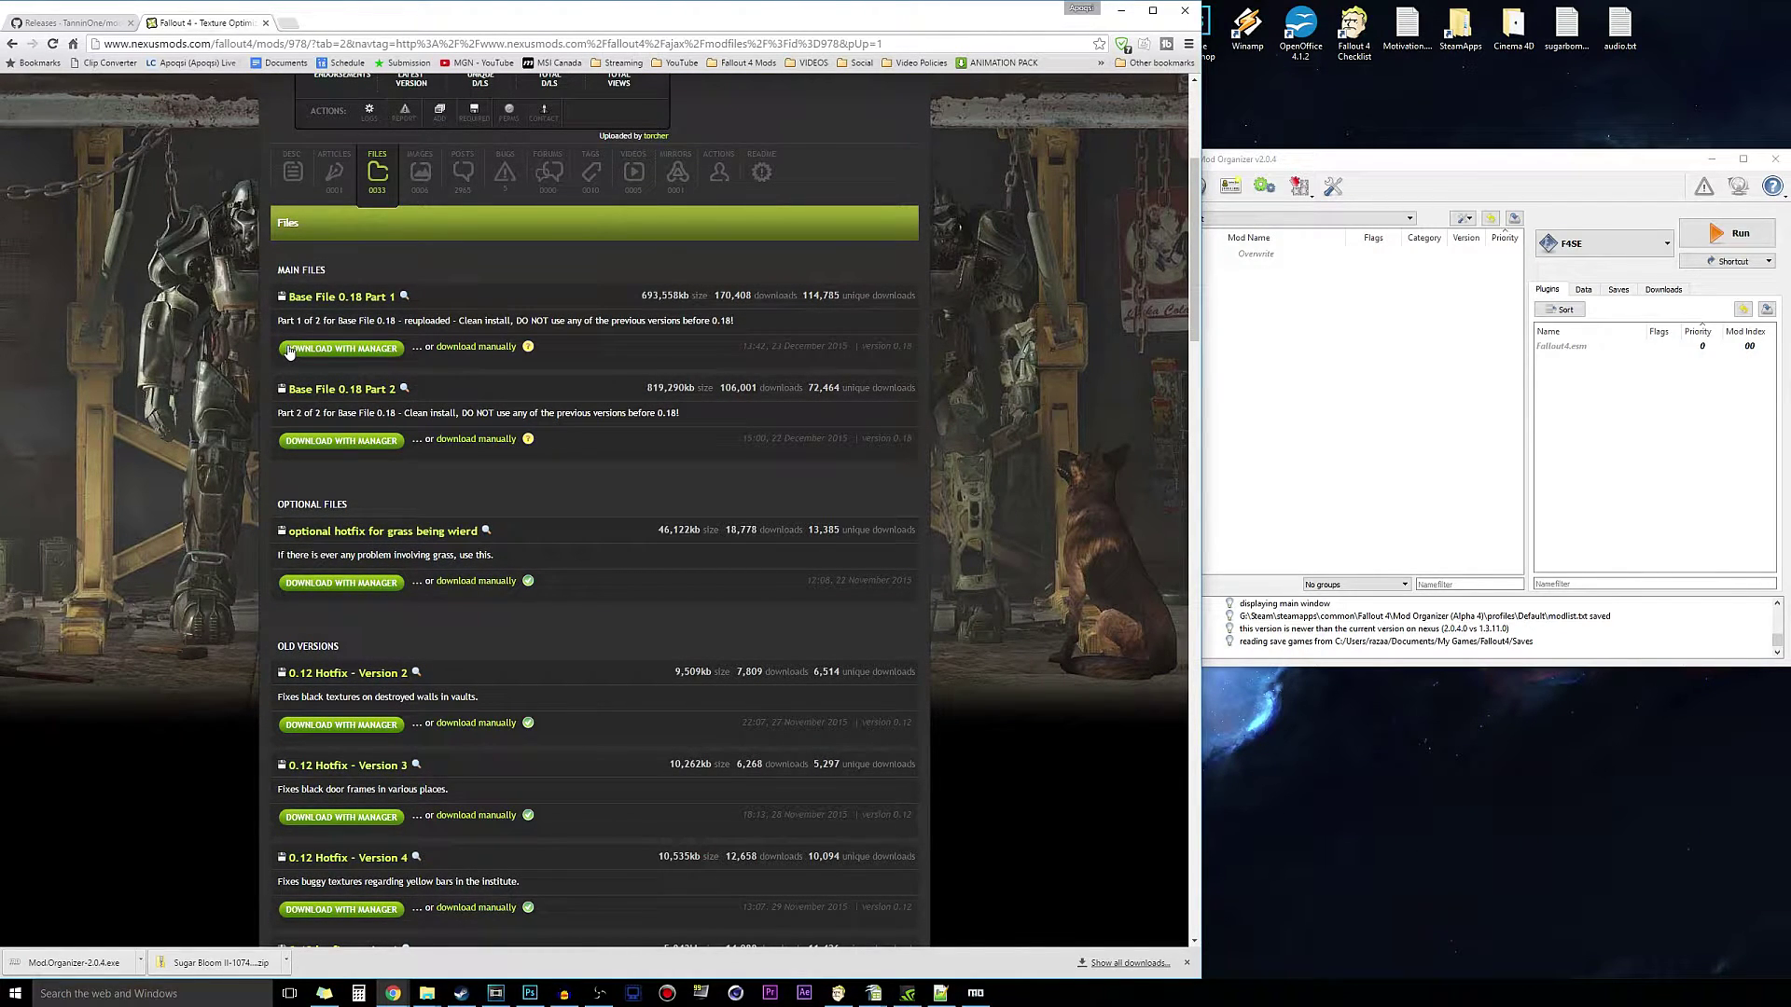
left_click(314, 350)
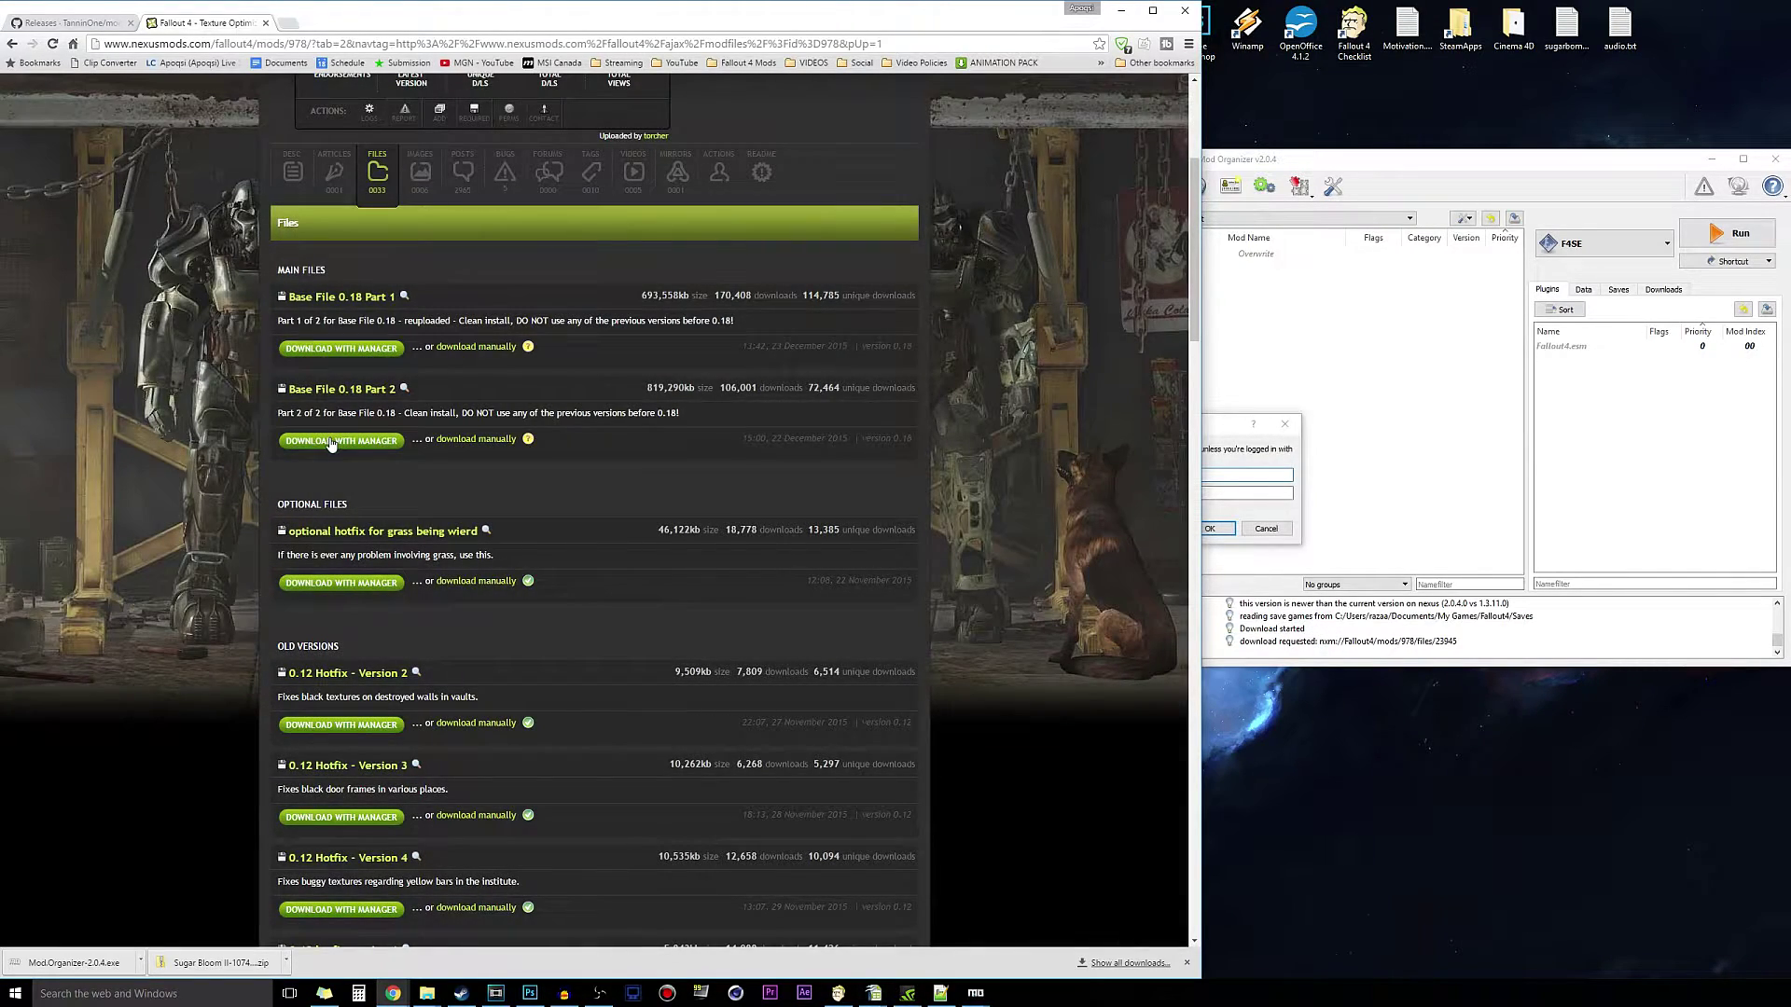
Log in to Nexus with the account username and password and show the download list in Mod Organizer
left_click(1180, 475)
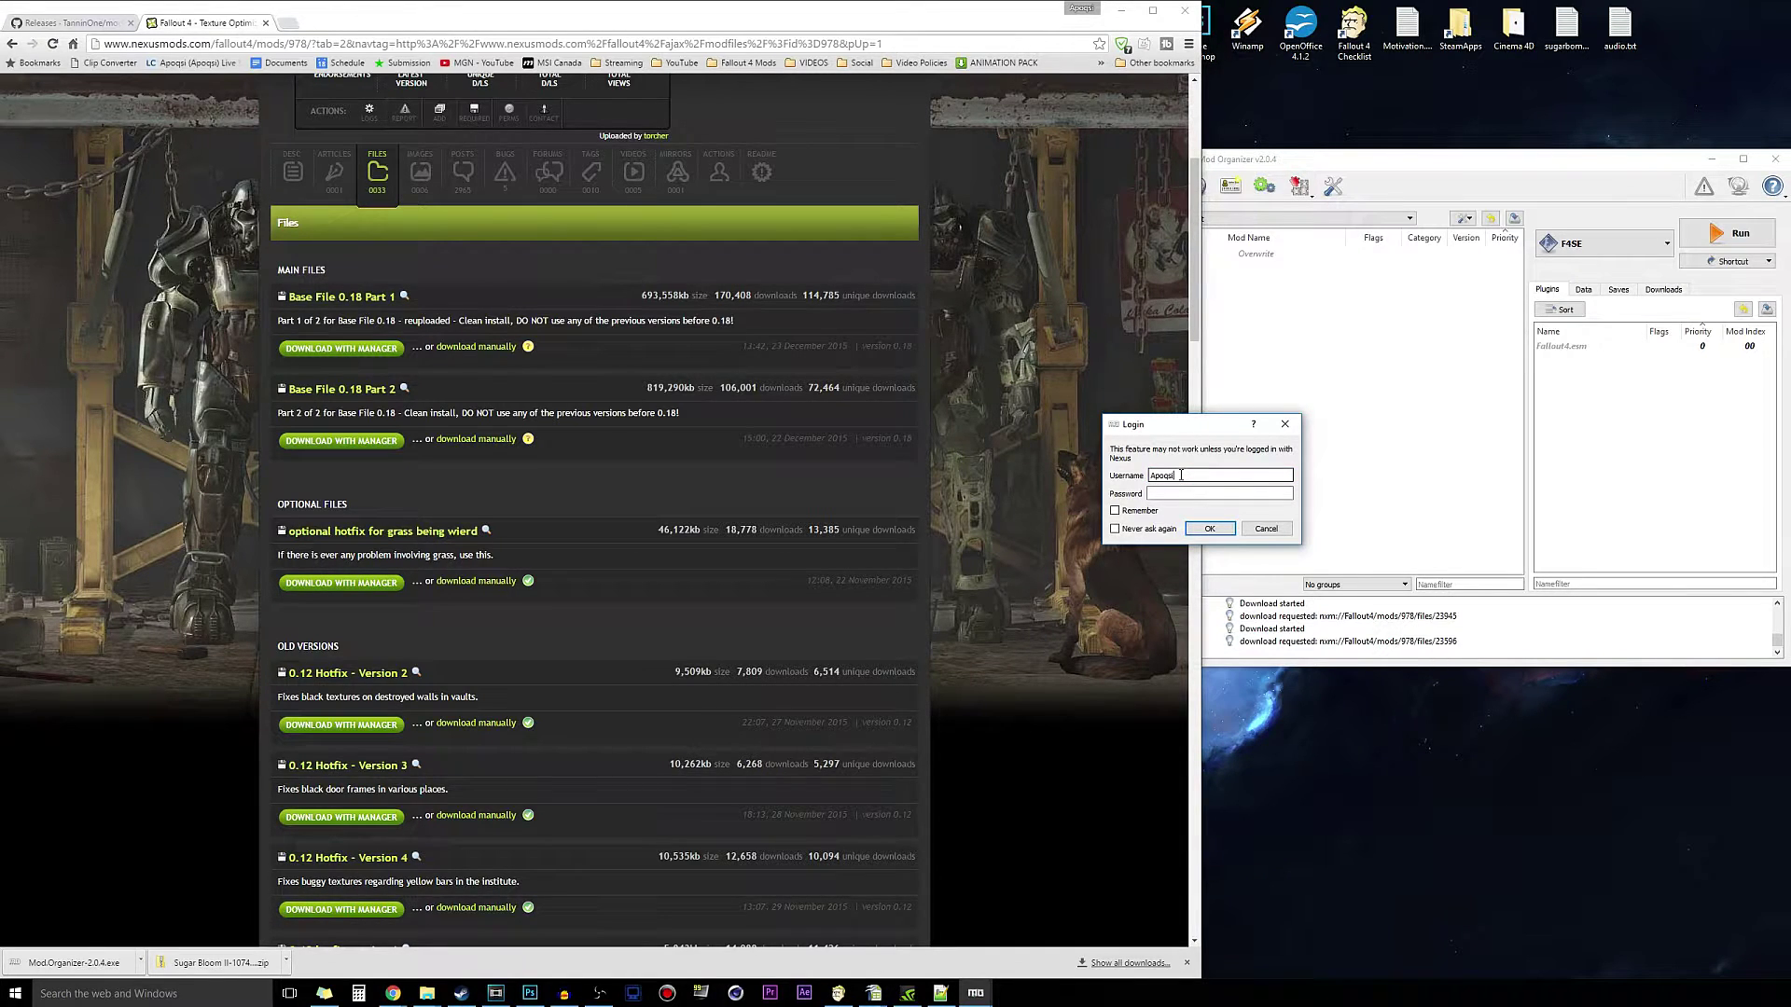
key("Tab")
type("••••••••••••••")
left_click(1223, 530)
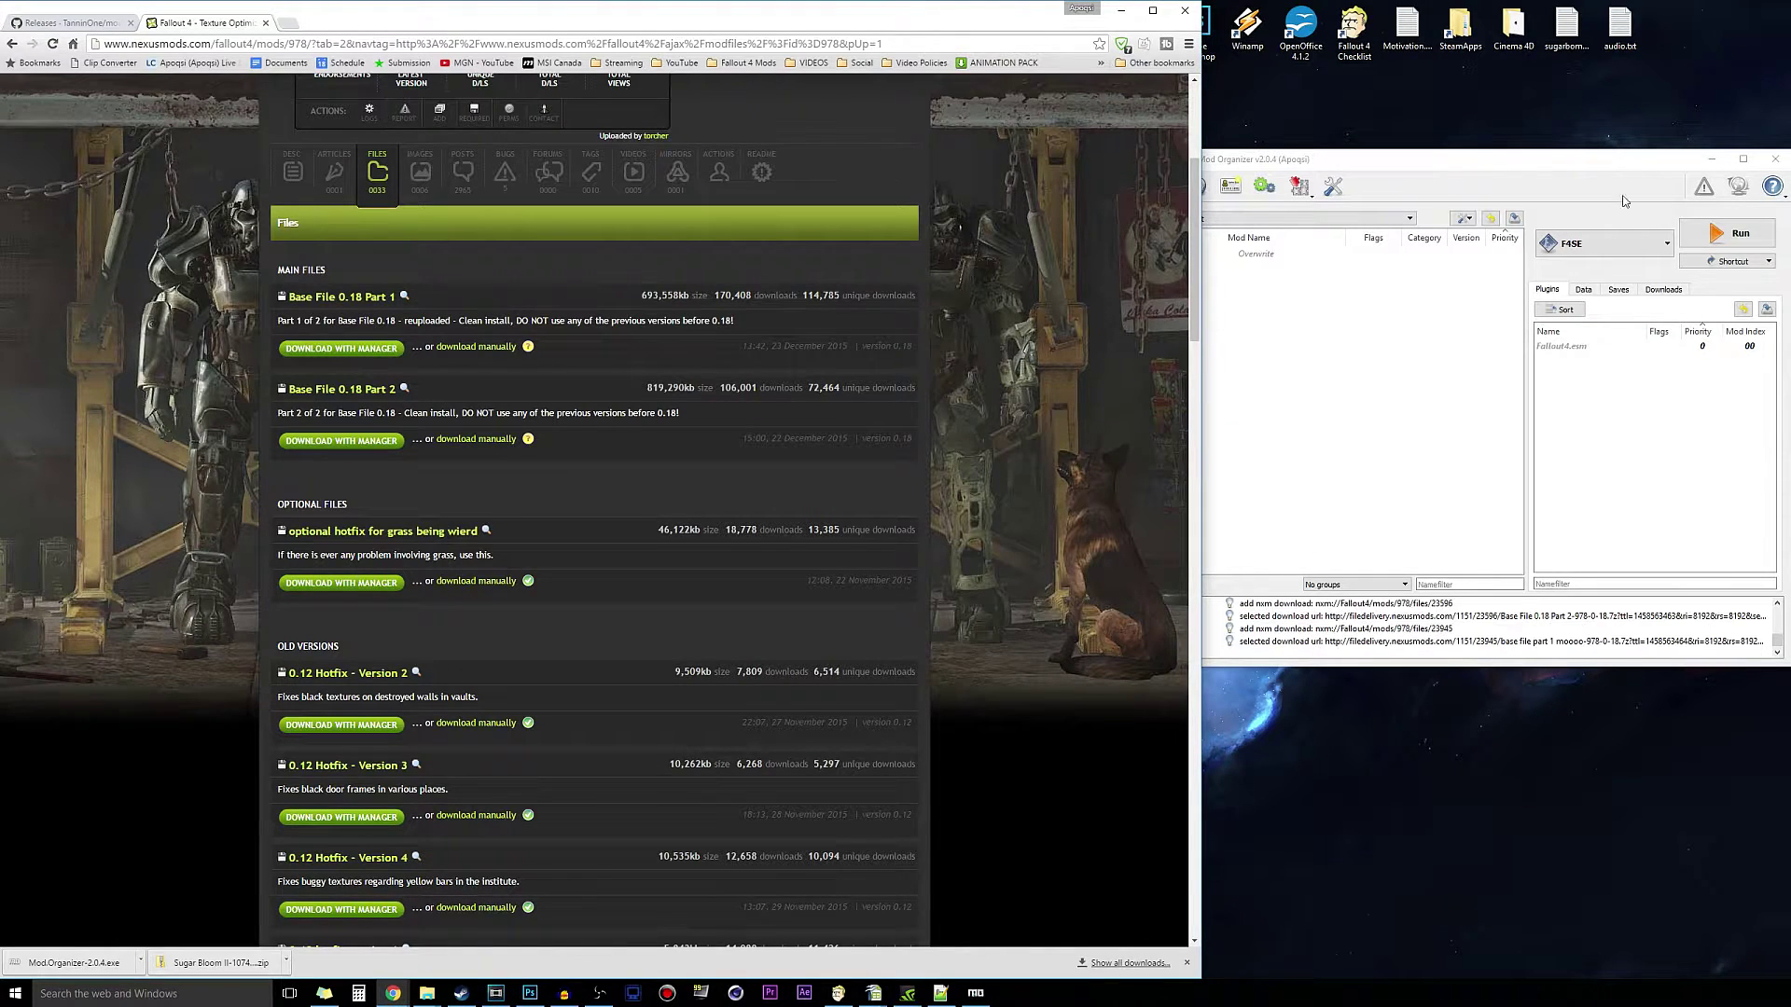
left_click(1665, 290)
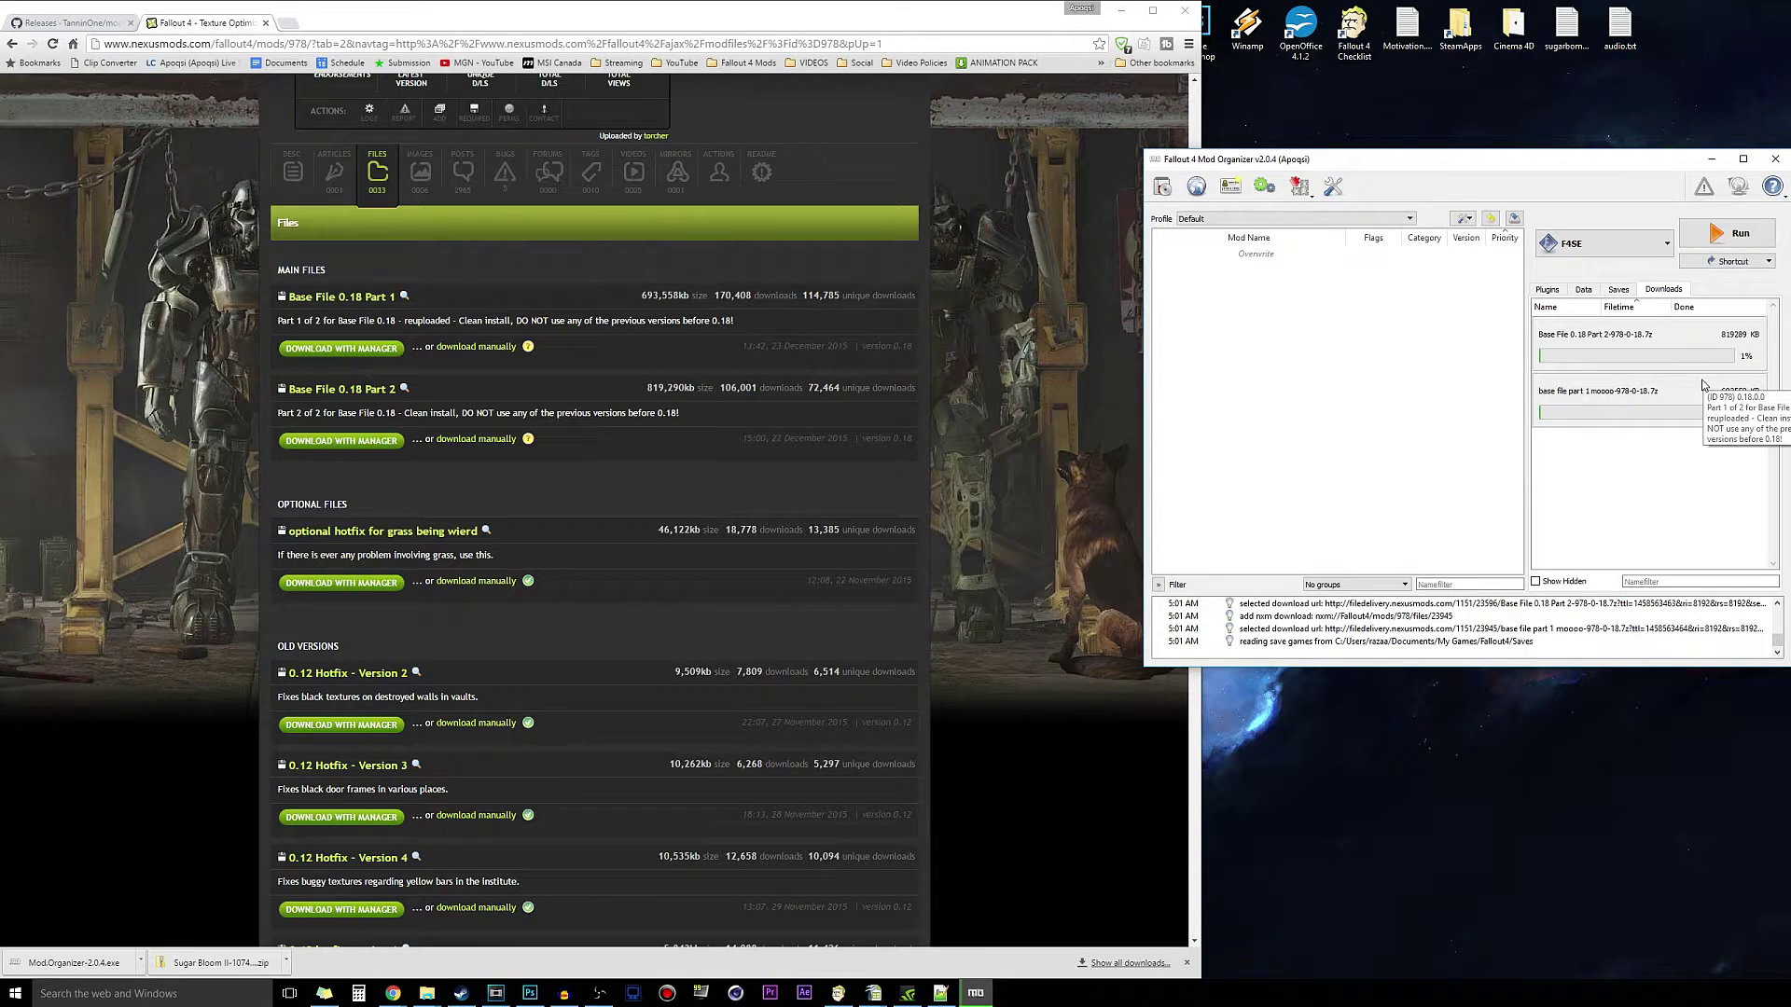
Download the optional hotfix for grass being weird through the mod manager
left_click(497, 499)
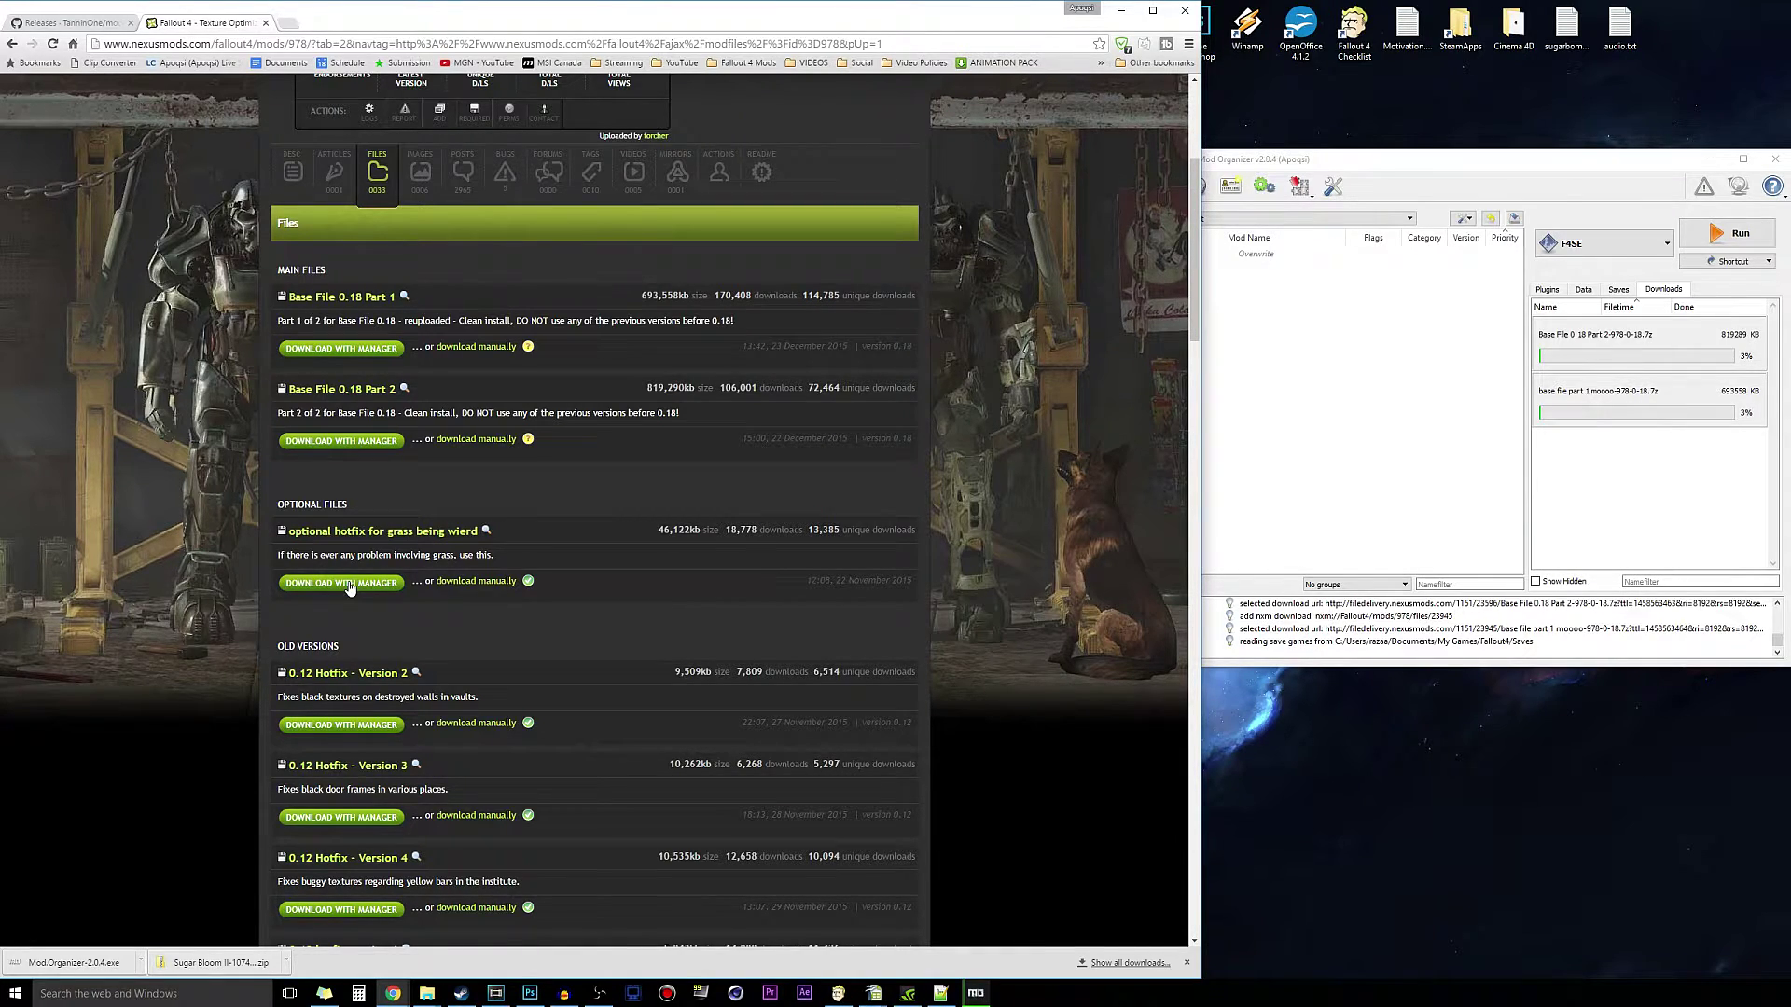
left_click(349, 586)
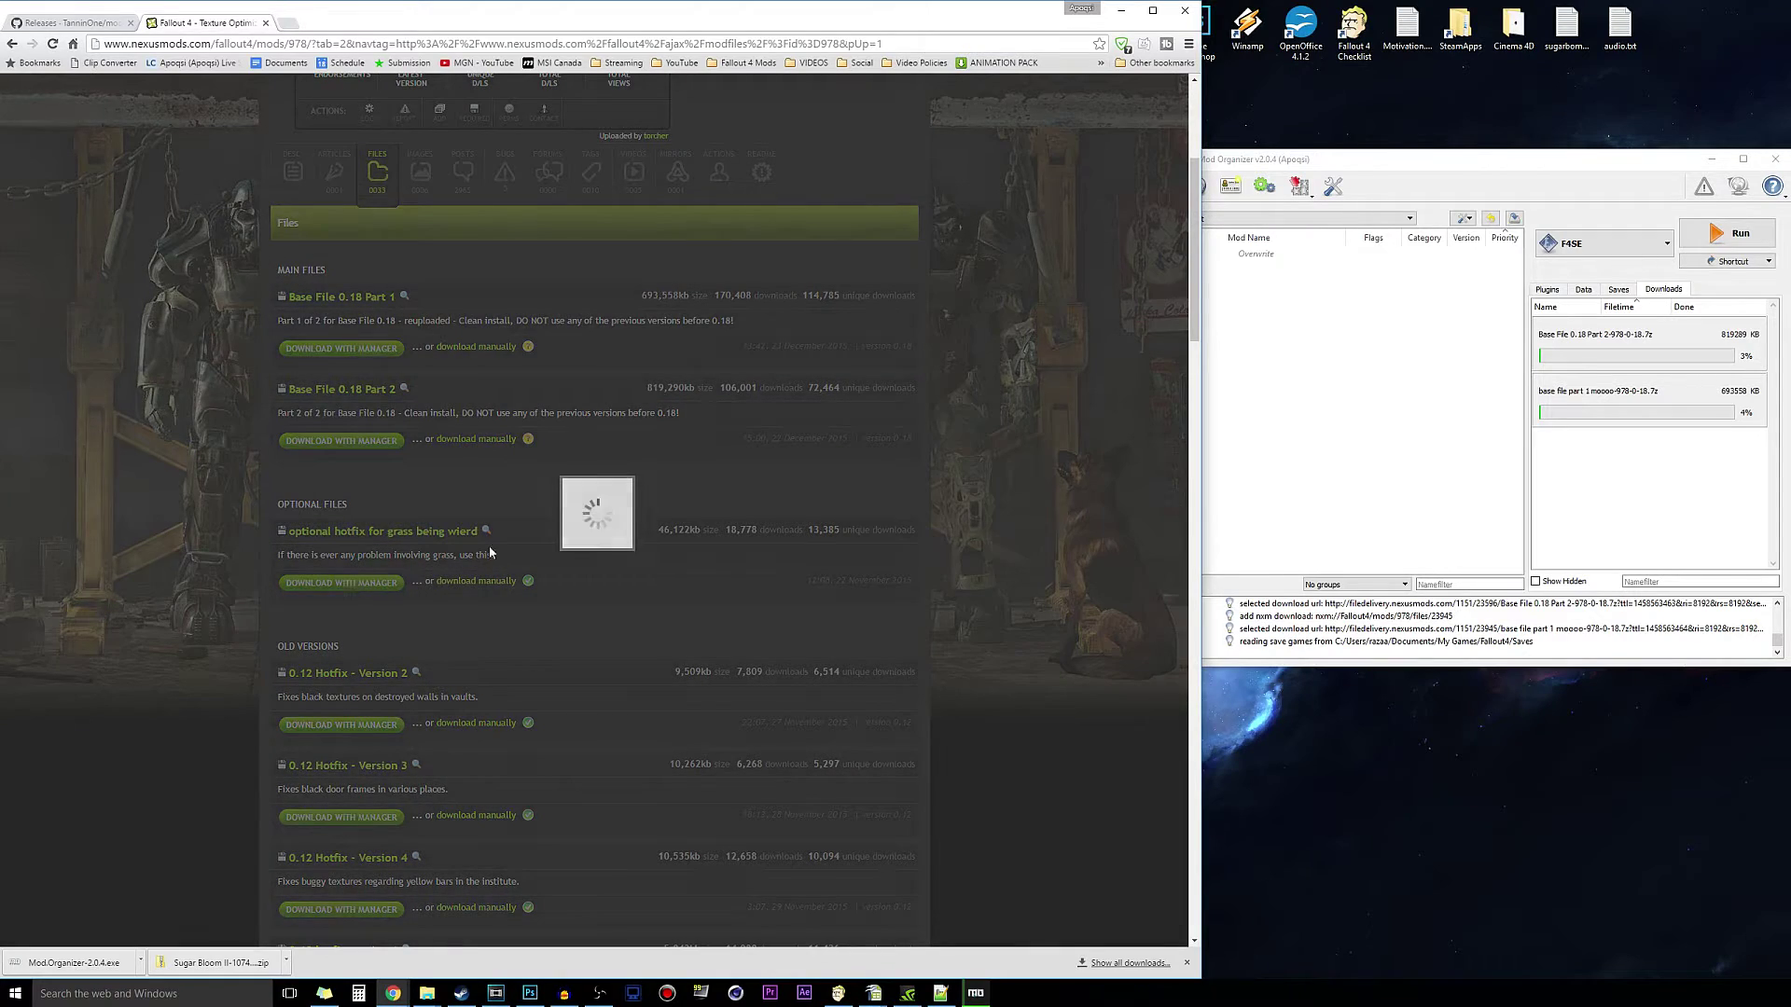
left_click(716, 600)
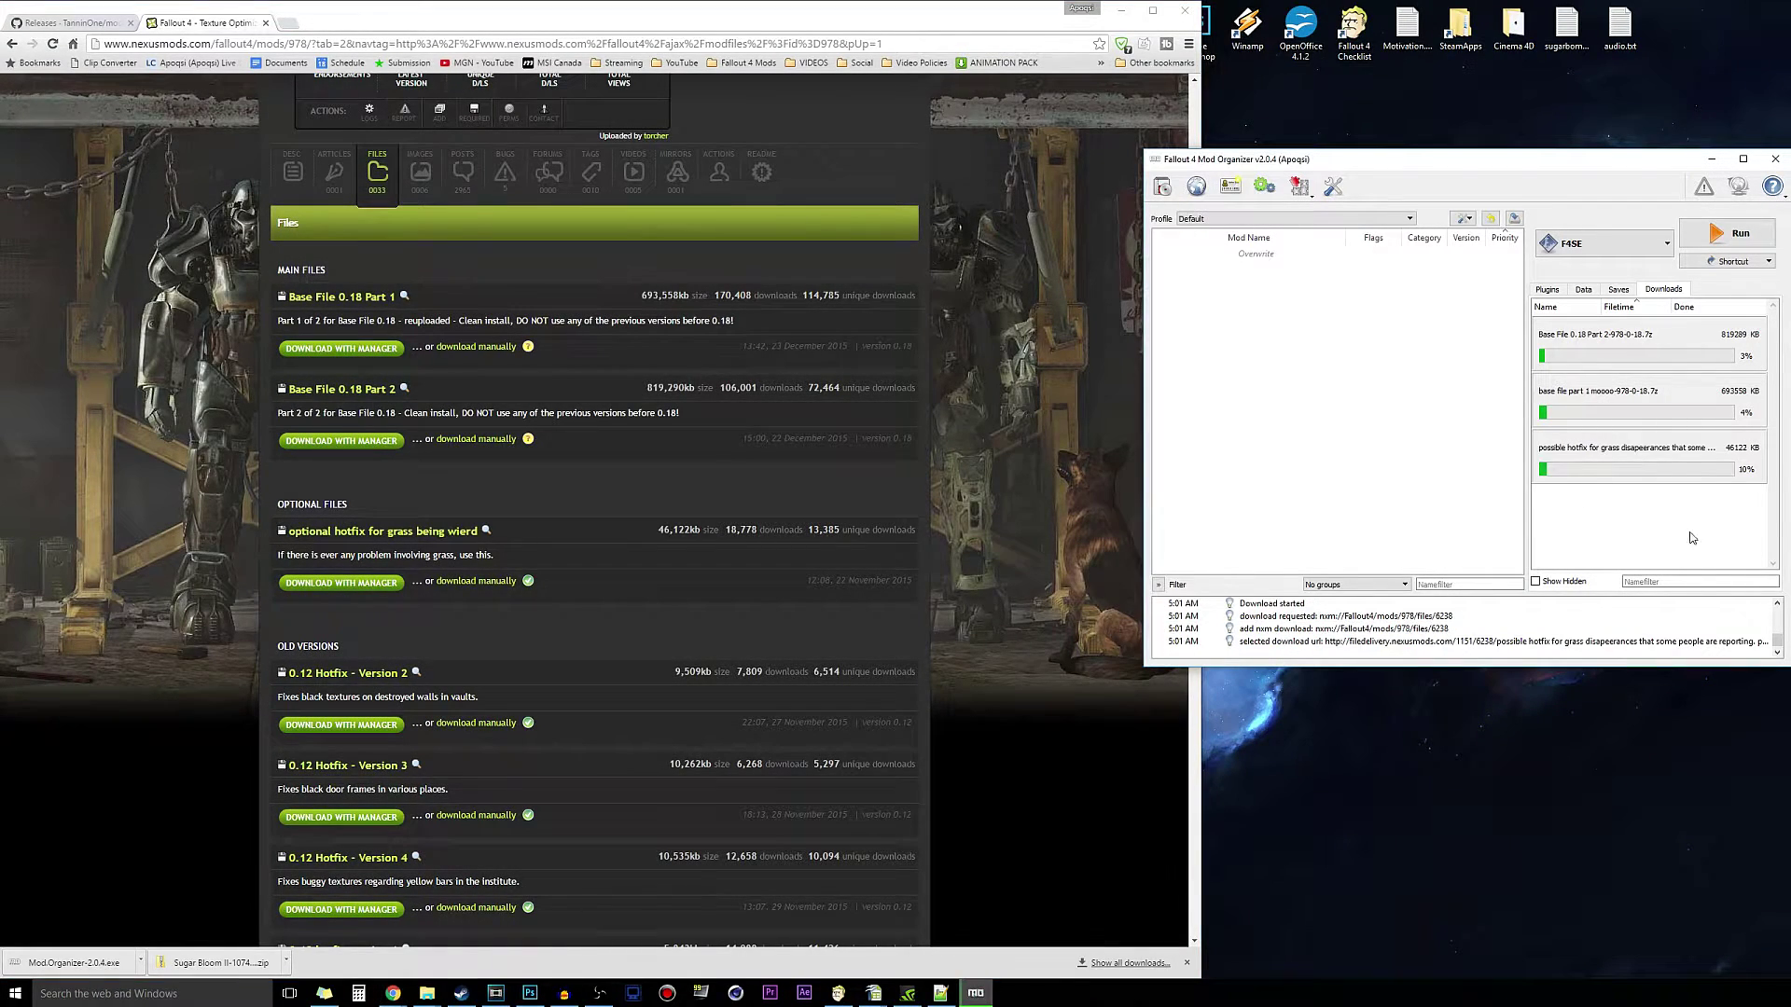
scroll(746, 450, "up", 2)
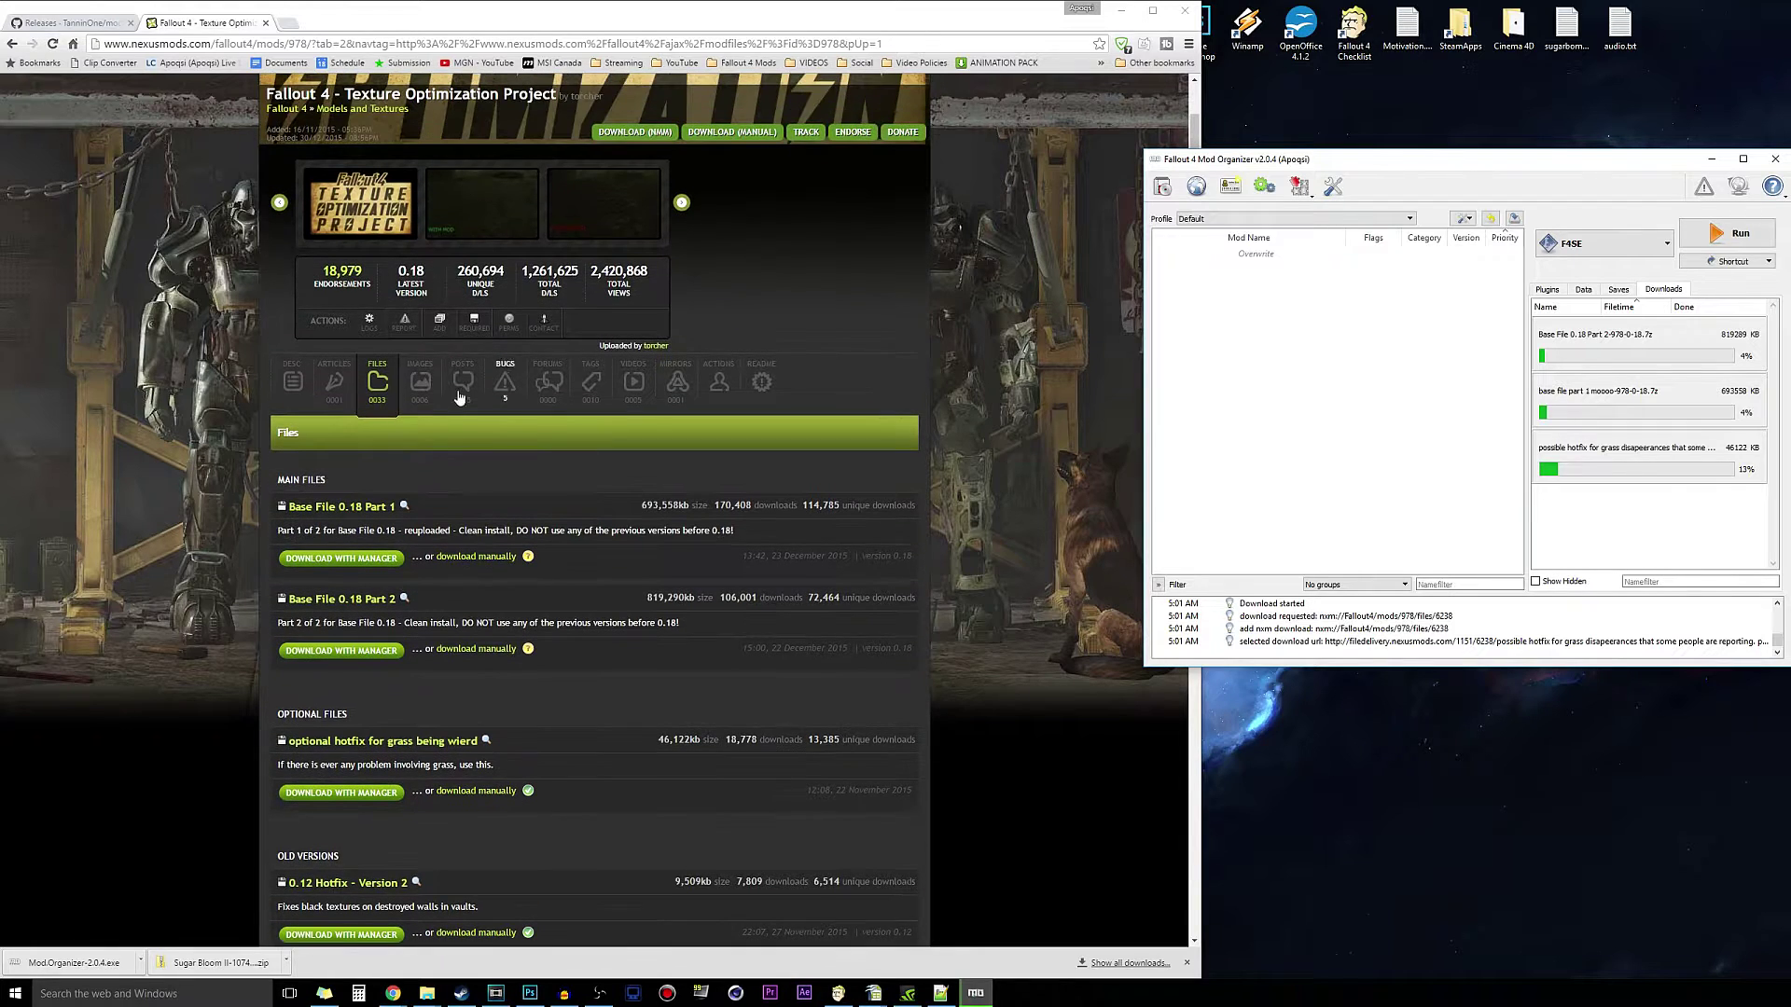
left_click(292, 382)
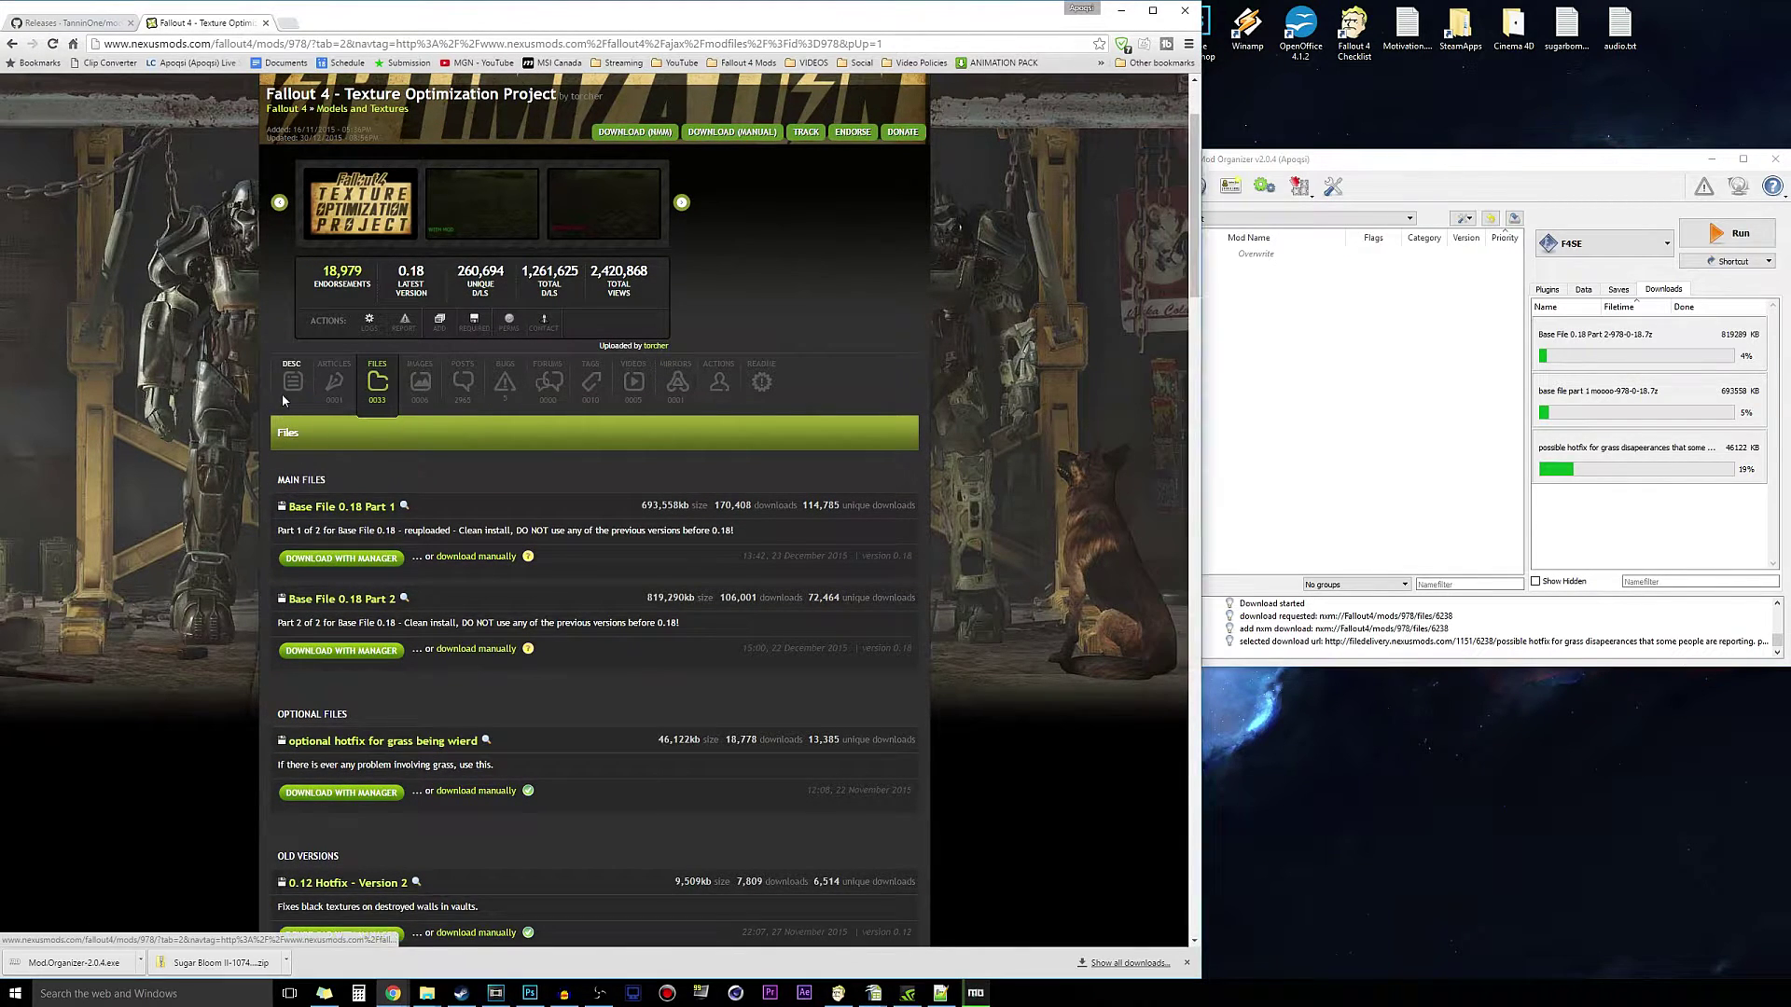
Minimize the browser, then enlarge the Mod Organizer window and move it to the middle of the desktop
left_click(1119, 20)
left_click_drag(1545, 162, 940, 158)
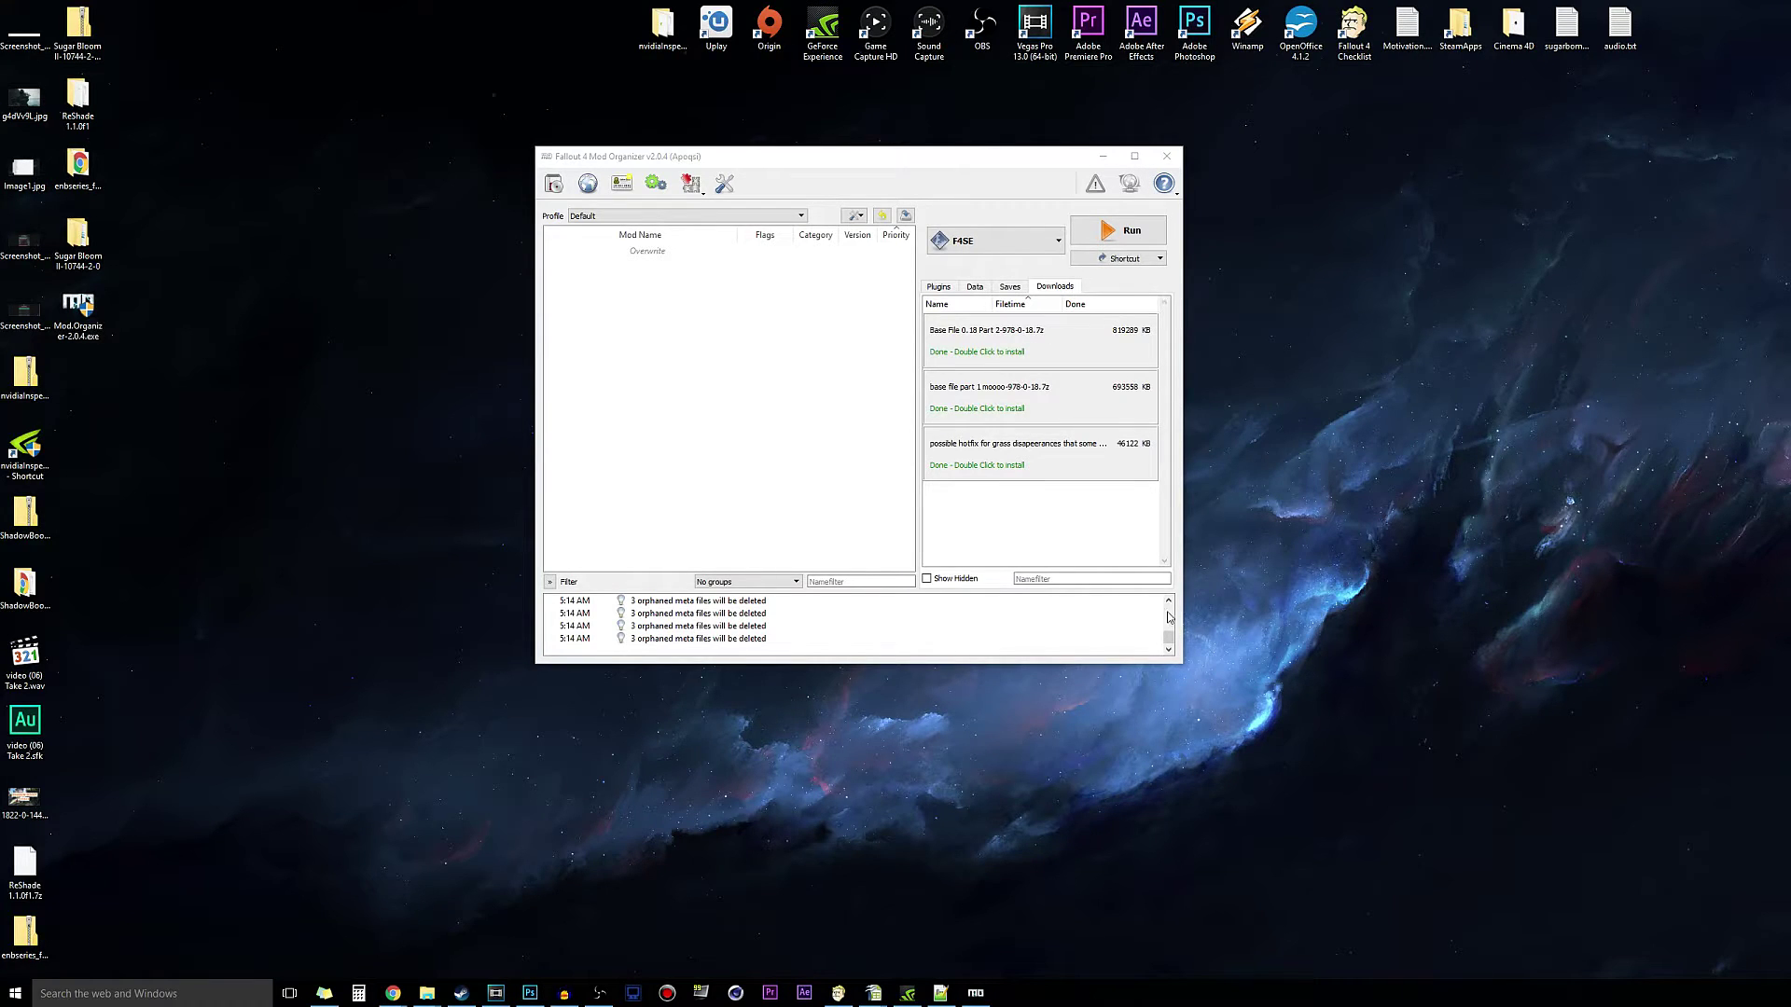
left_click_drag(1181, 663, 1499, 975)
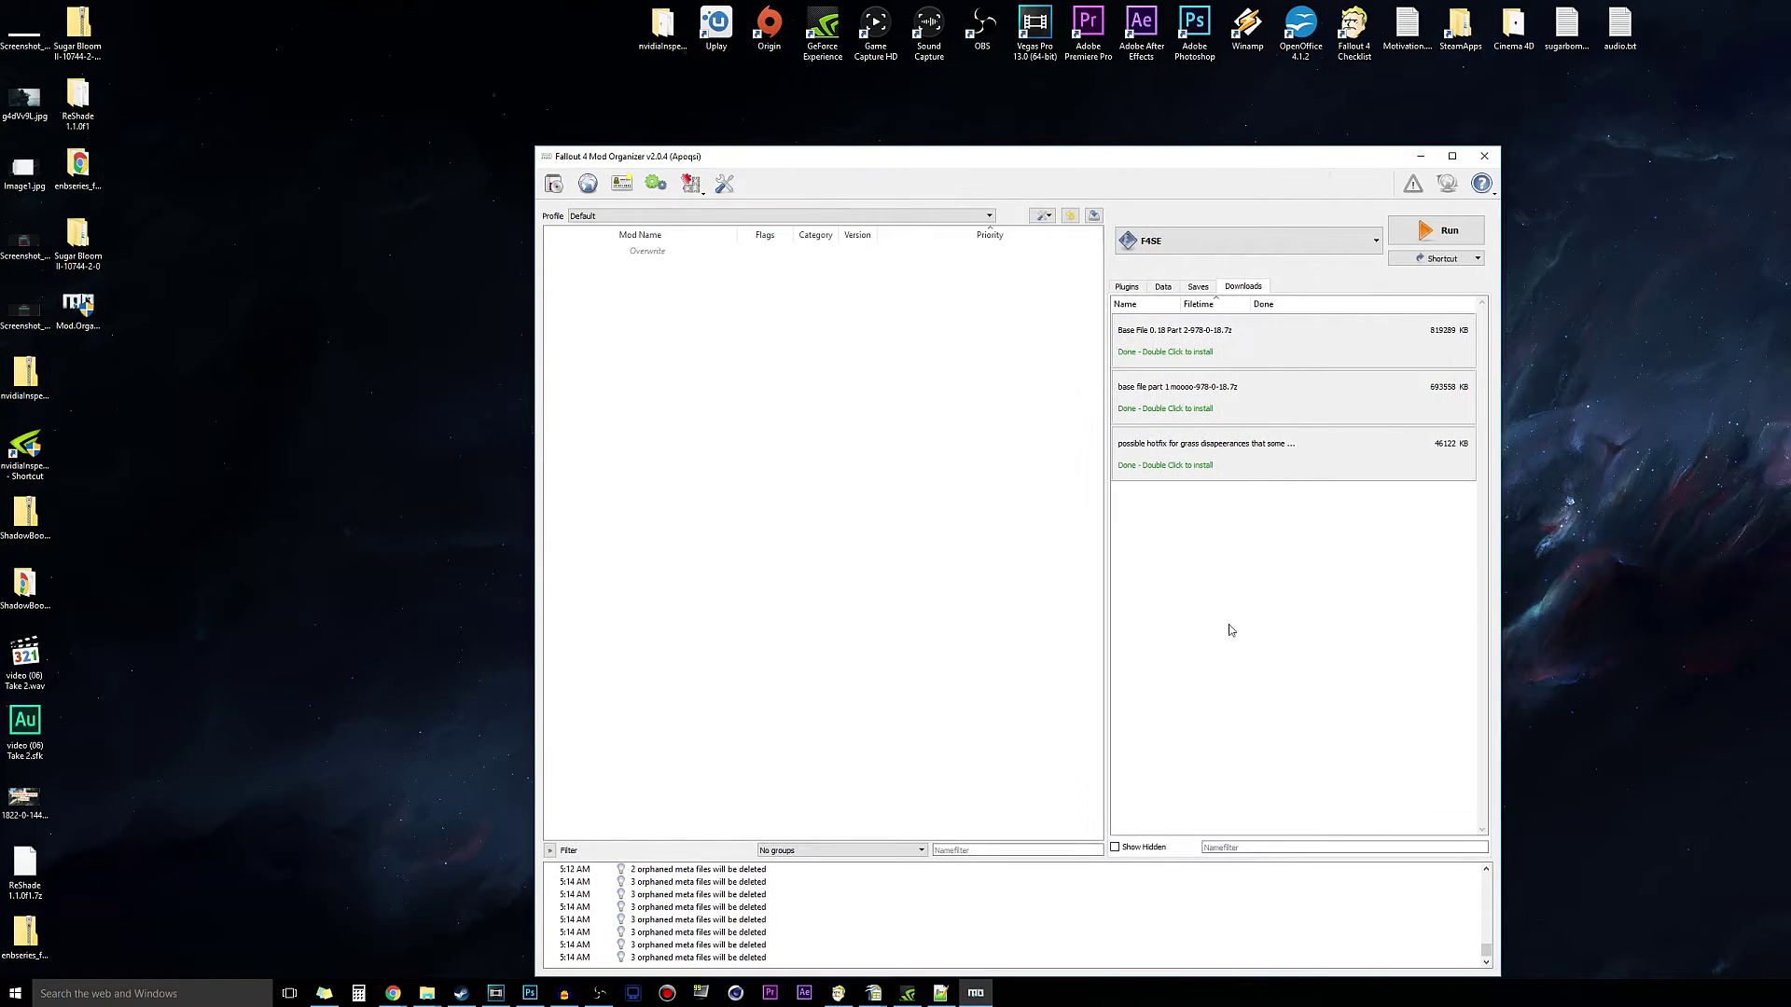
left_click_drag(1068, 156, 942, 85)
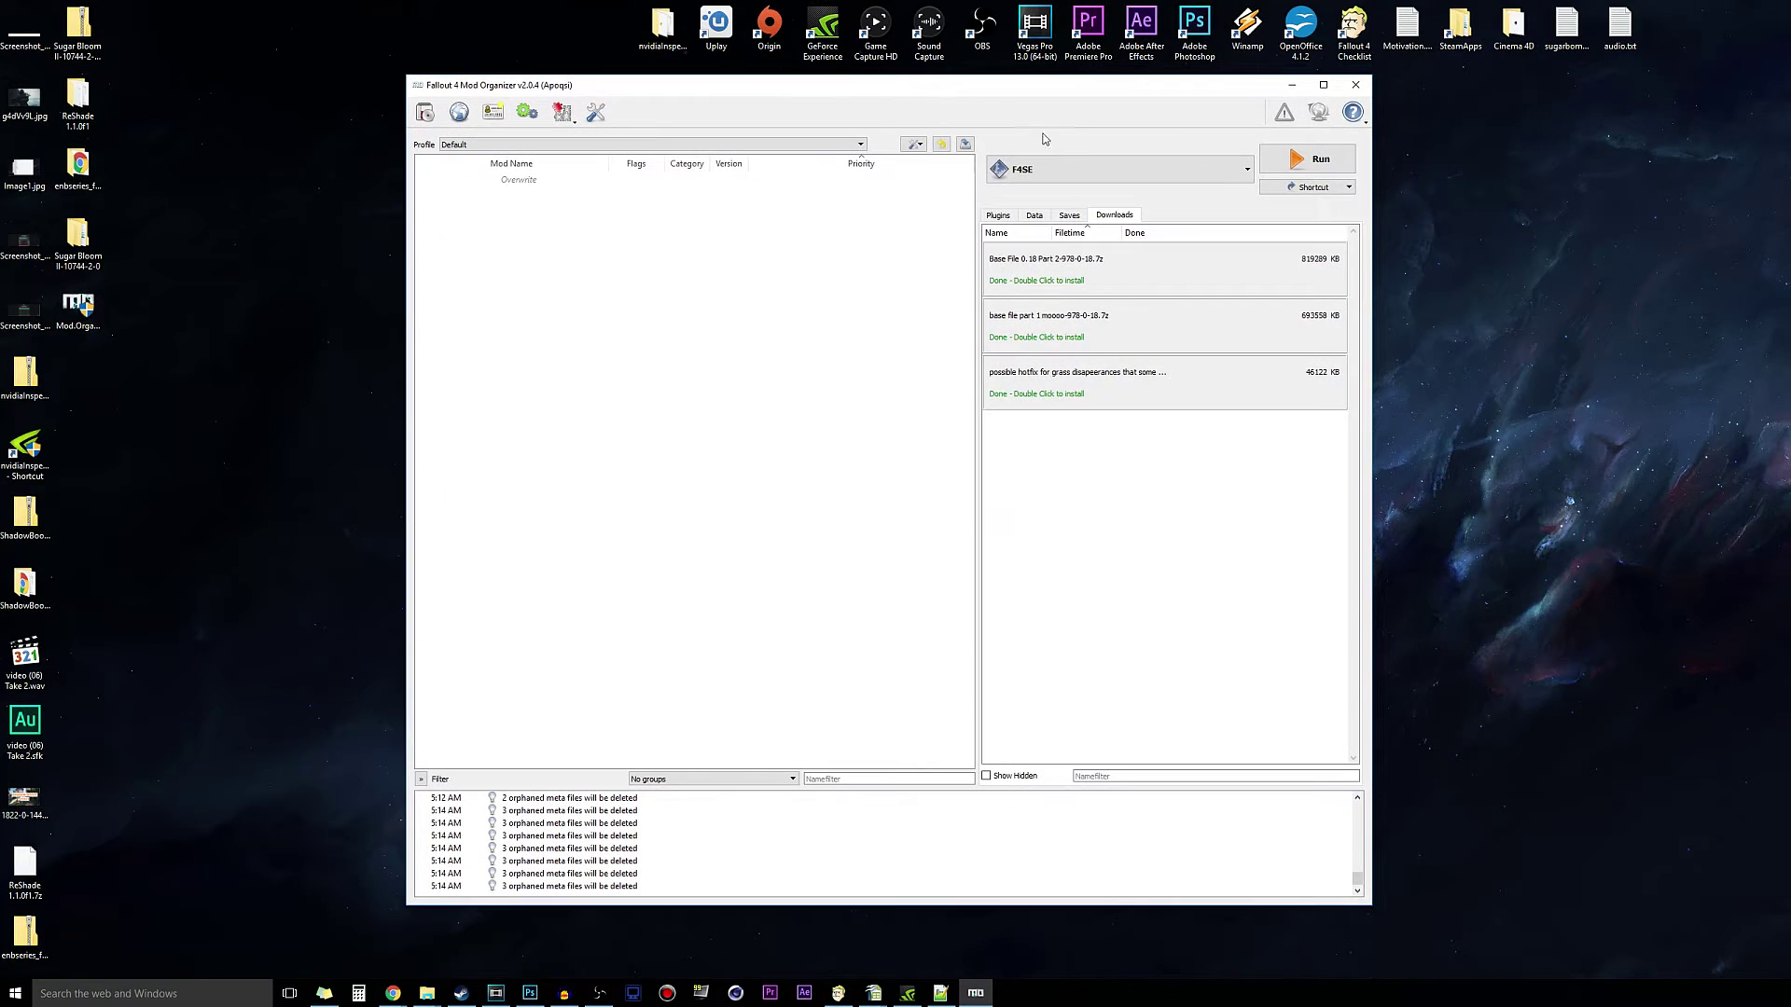
Begin a manual install of the Base File Part 1 download with the mod name shortened to "Texture Optimization Project"
double_click(1072, 339)
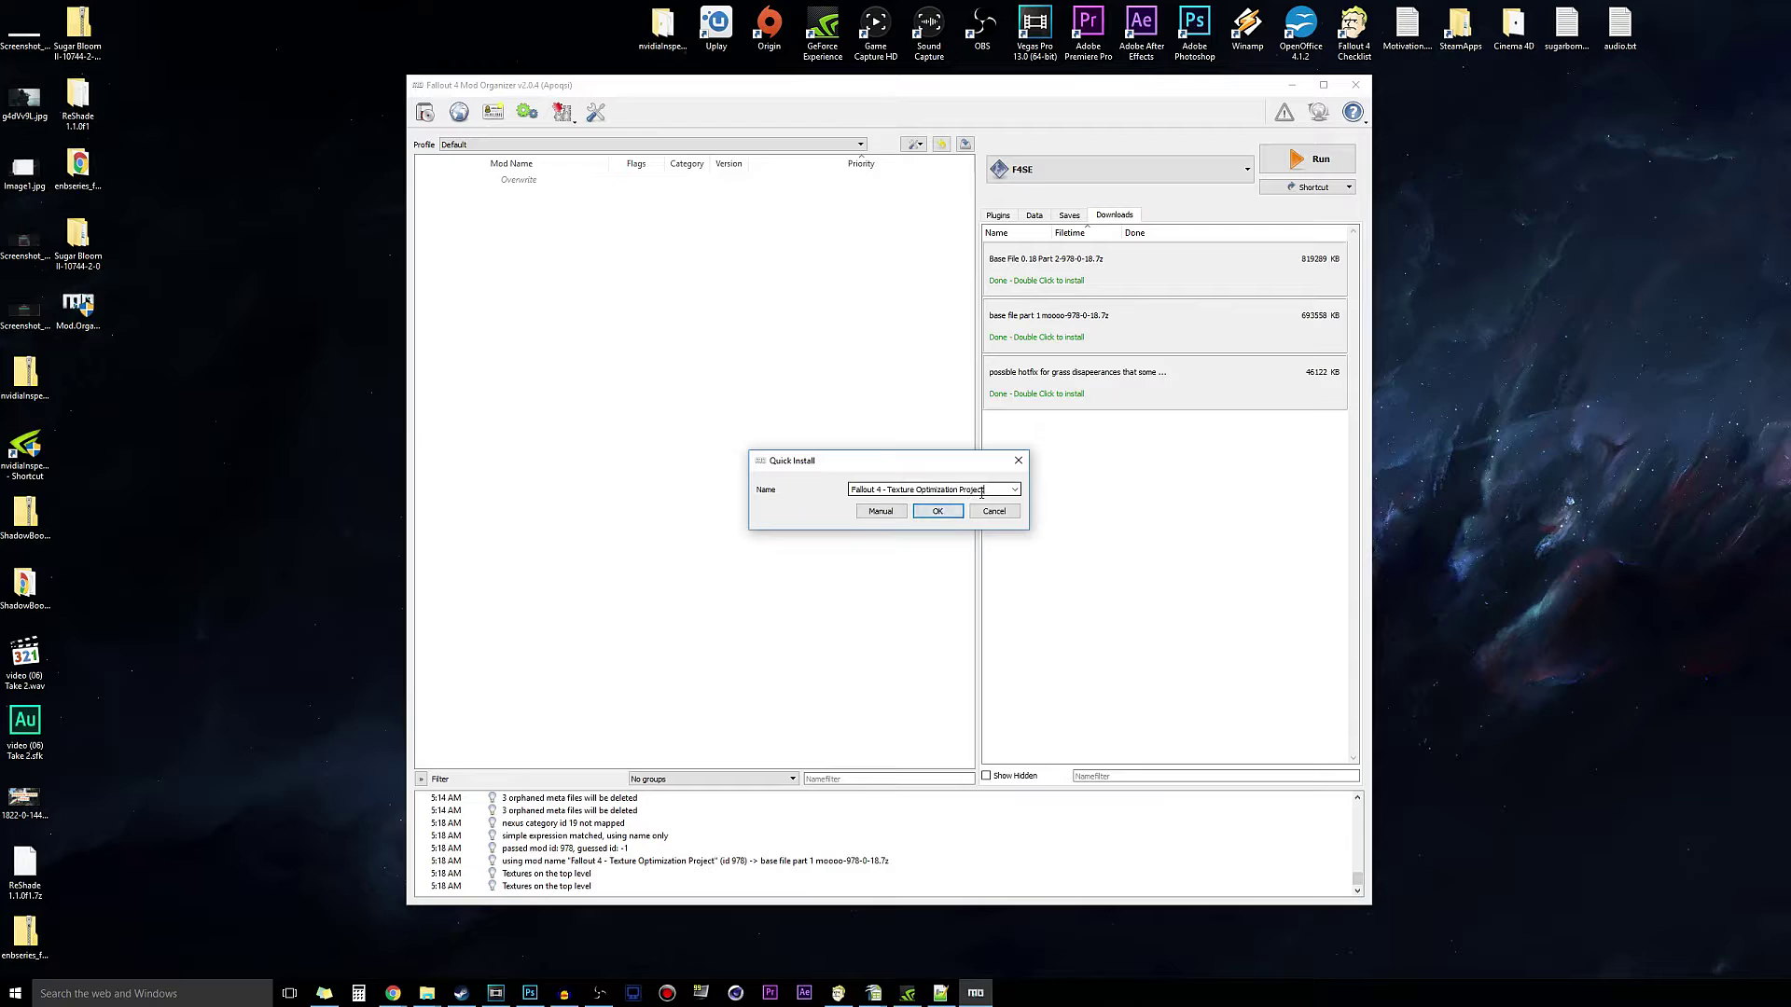
left_click_drag(887, 490, 838, 505)
key("BackSpace")
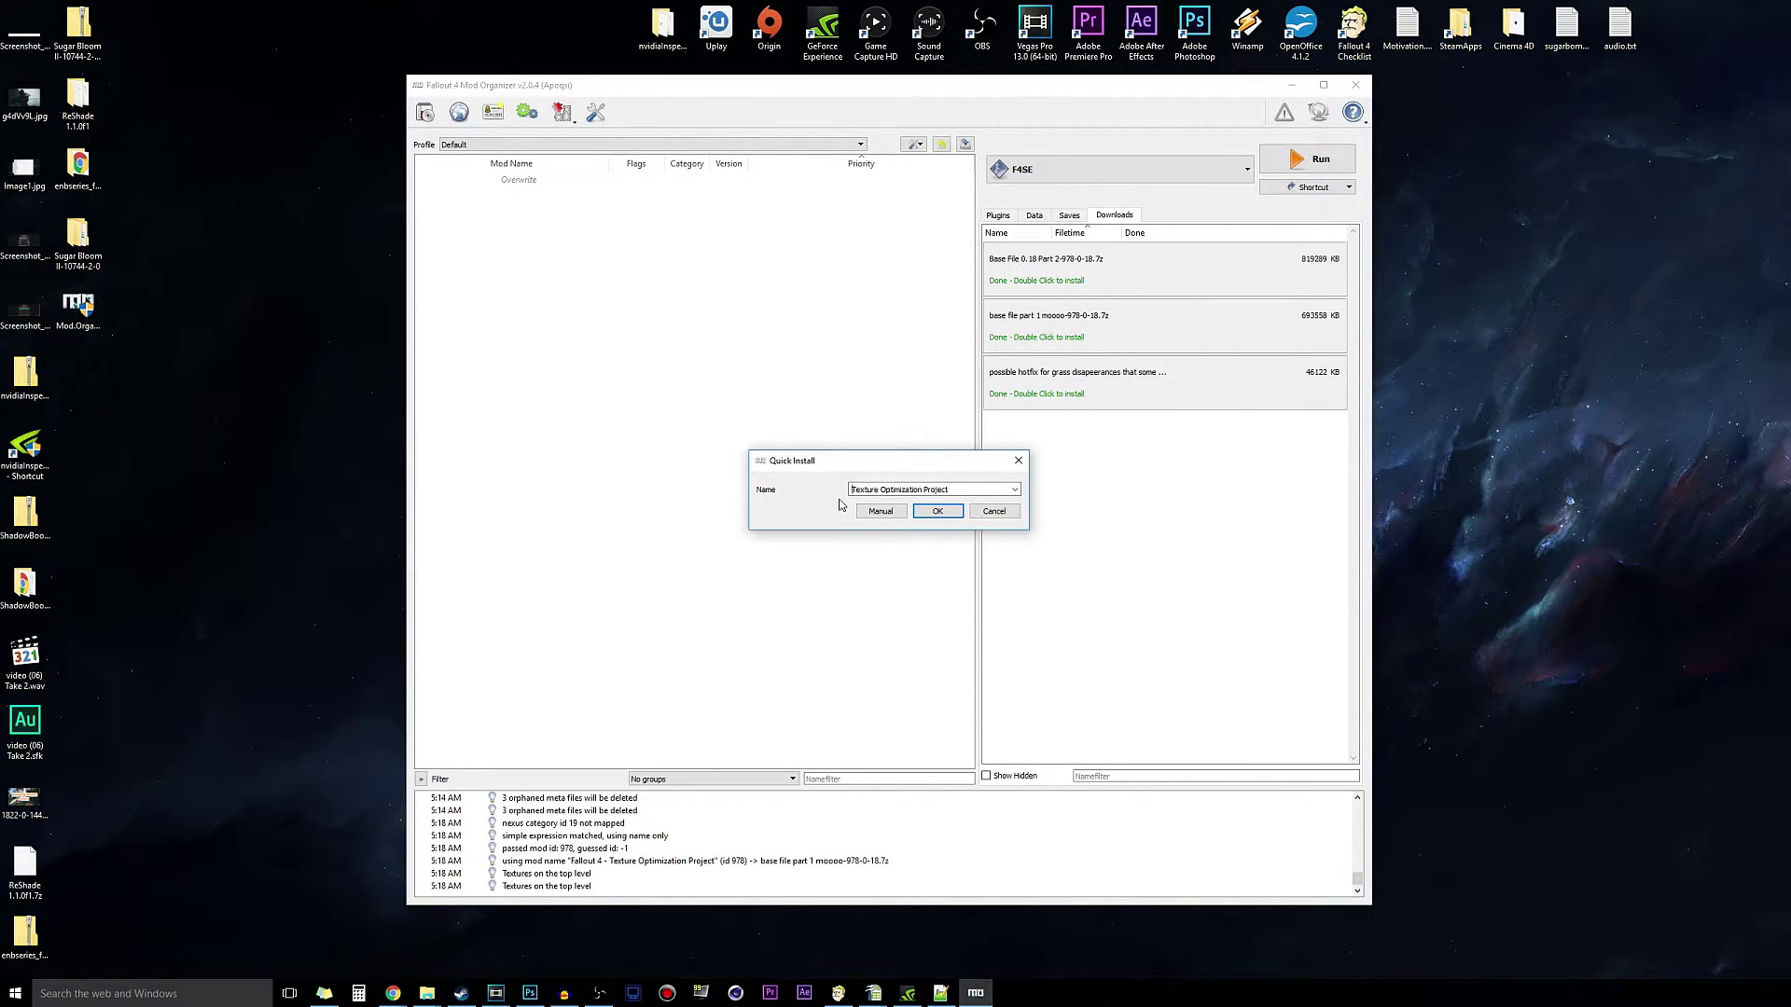
left_click(882, 512)
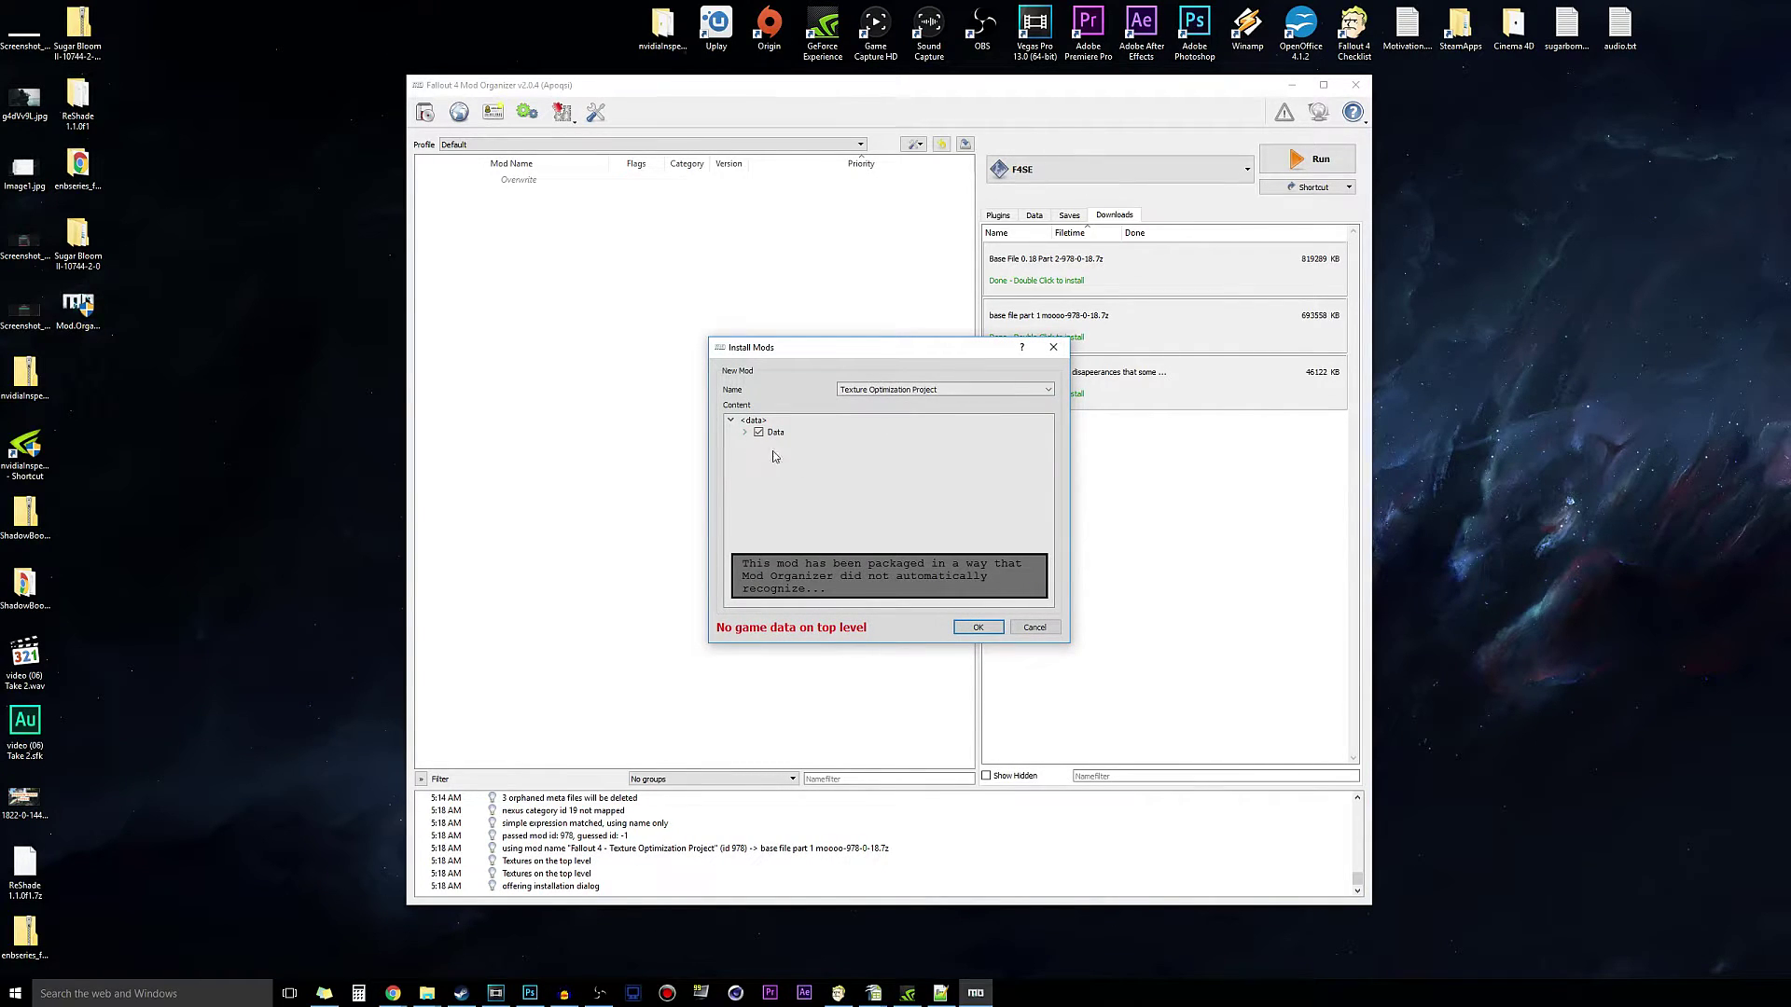
left_click(1042, 594)
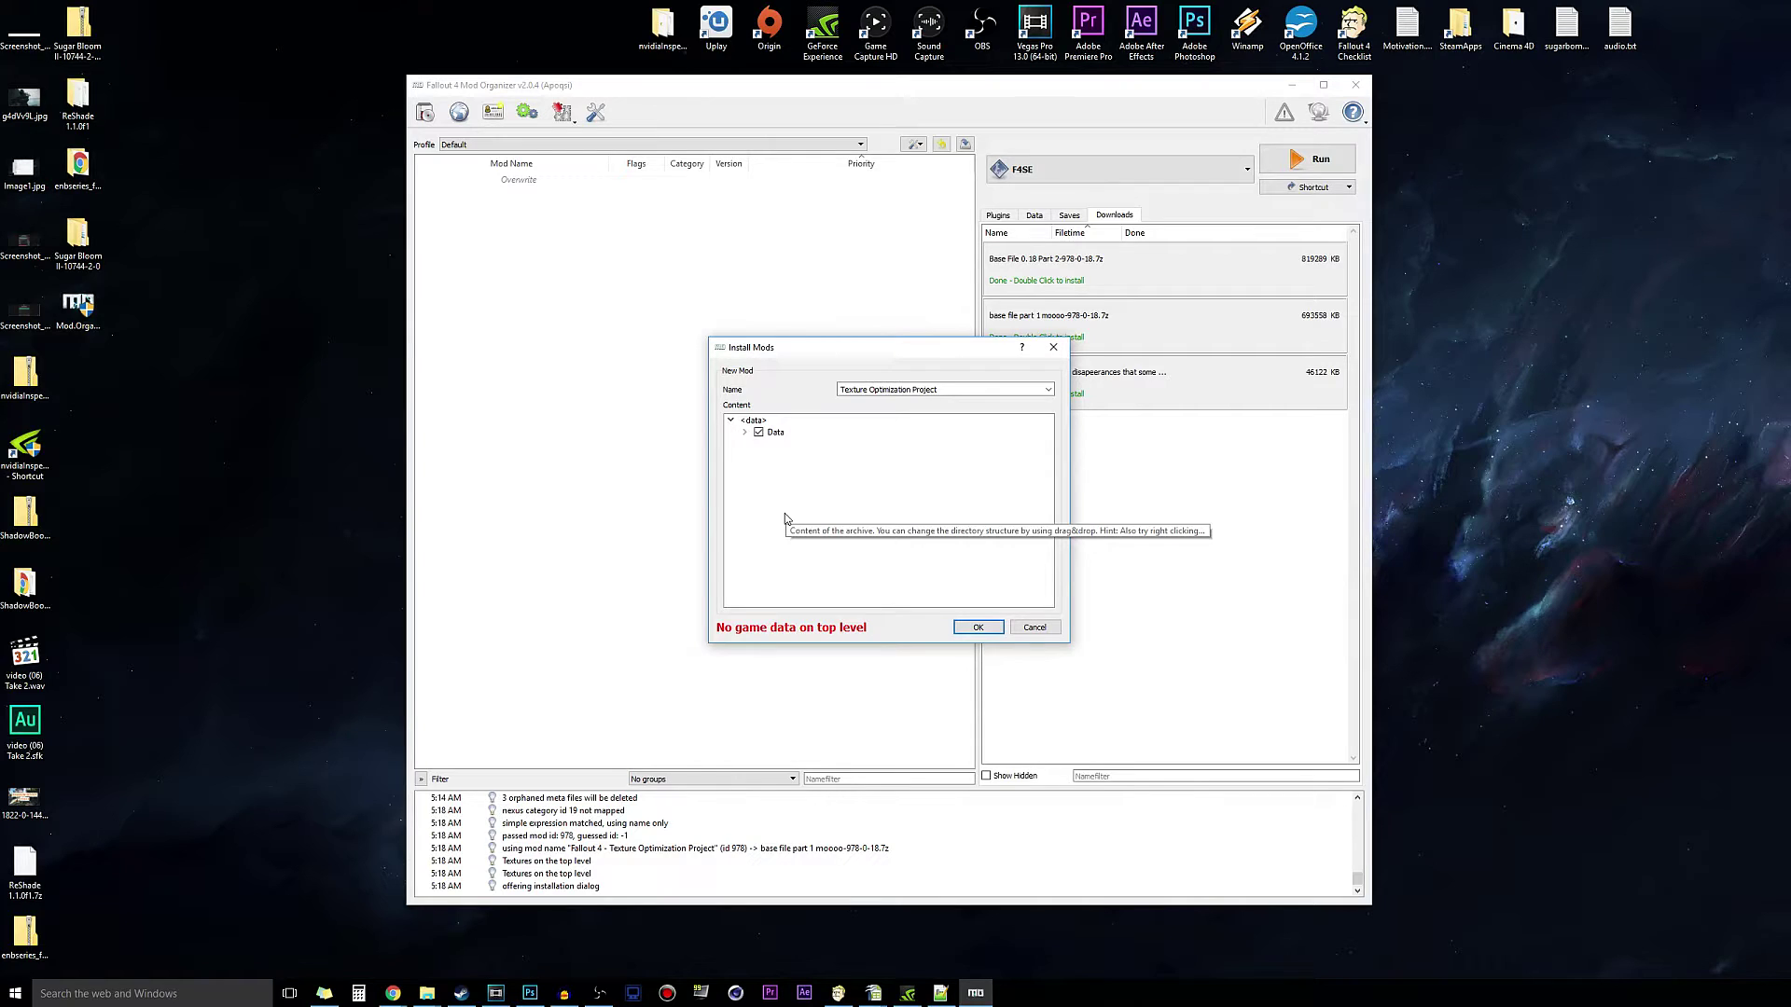
Set the archive's Data folder as the data directory, check the Textures folder's contents, and install Part 1
left_click(744, 432)
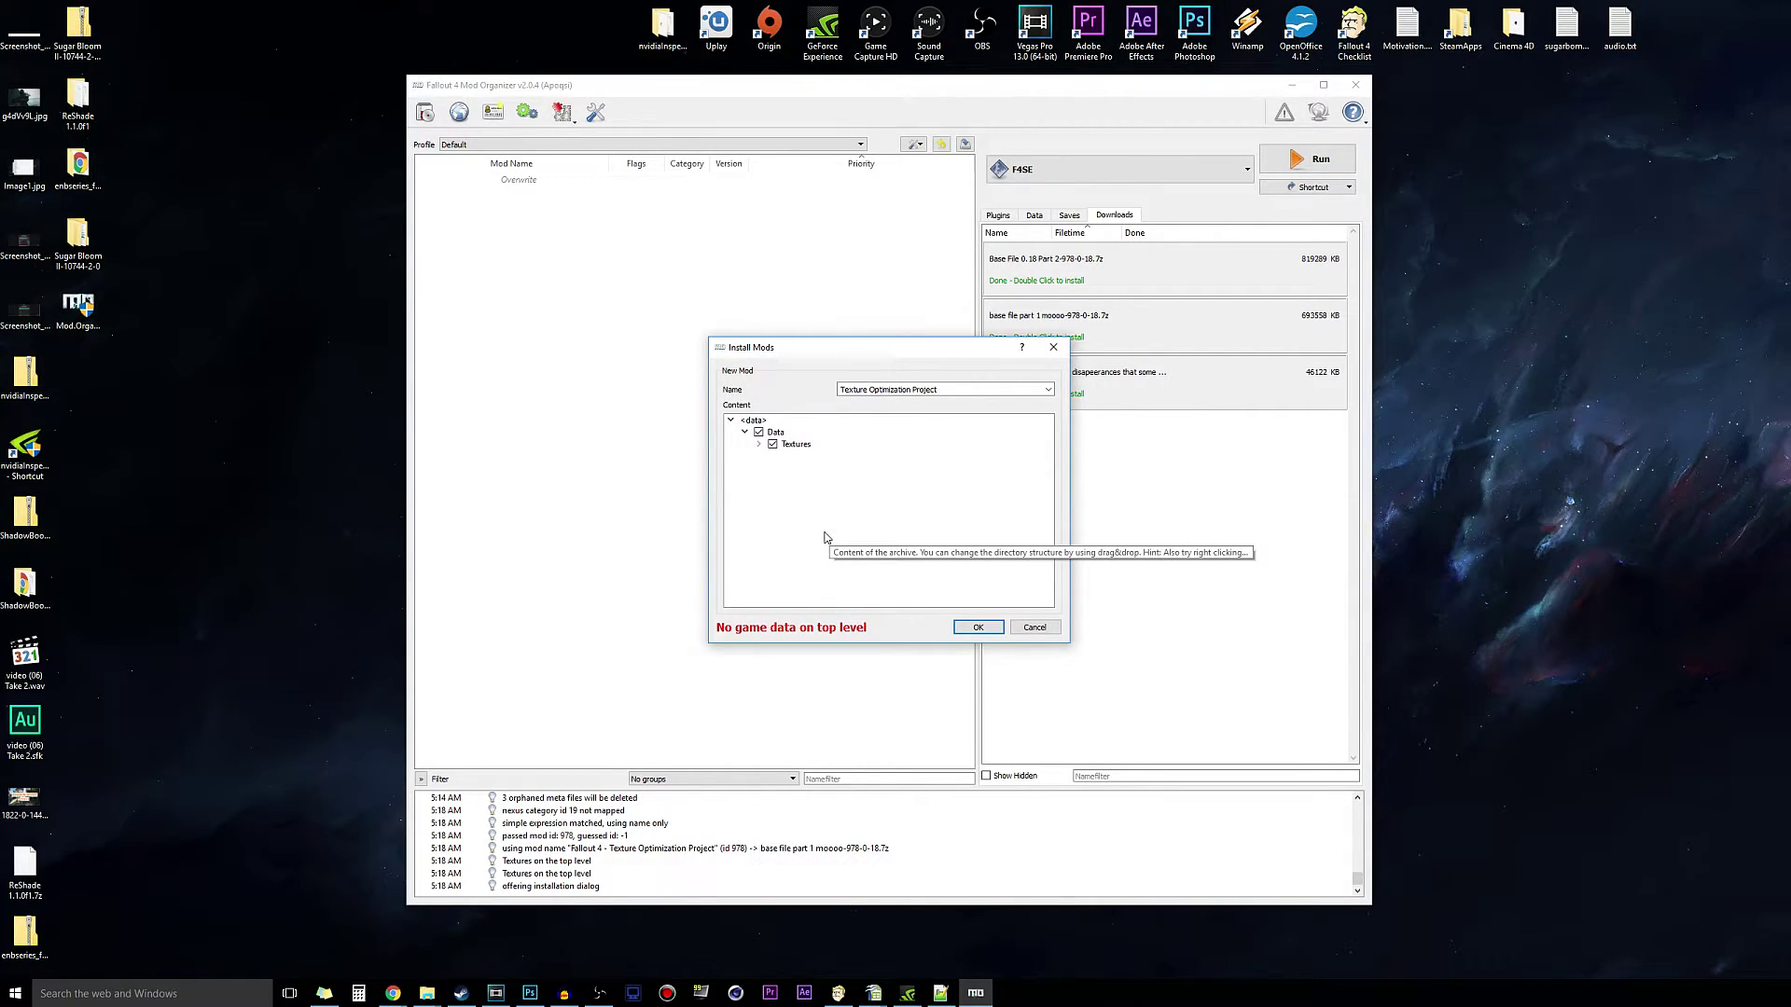
right_click(780, 434)
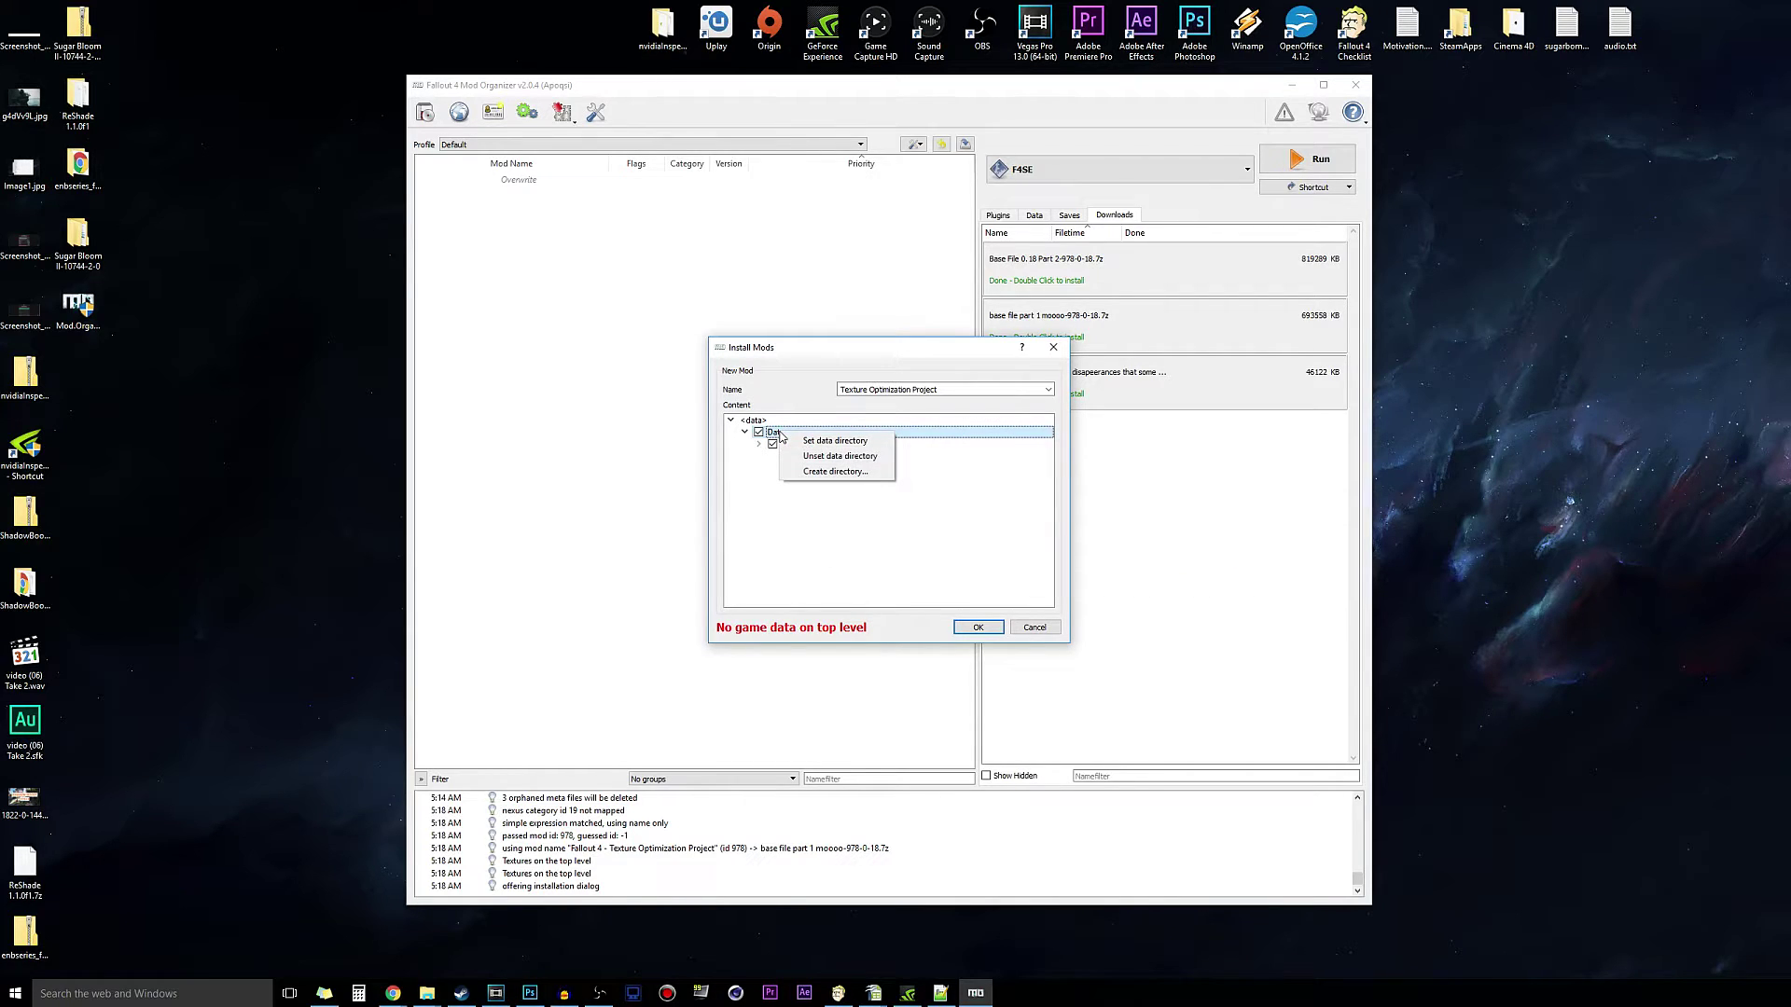
left_click(825, 442)
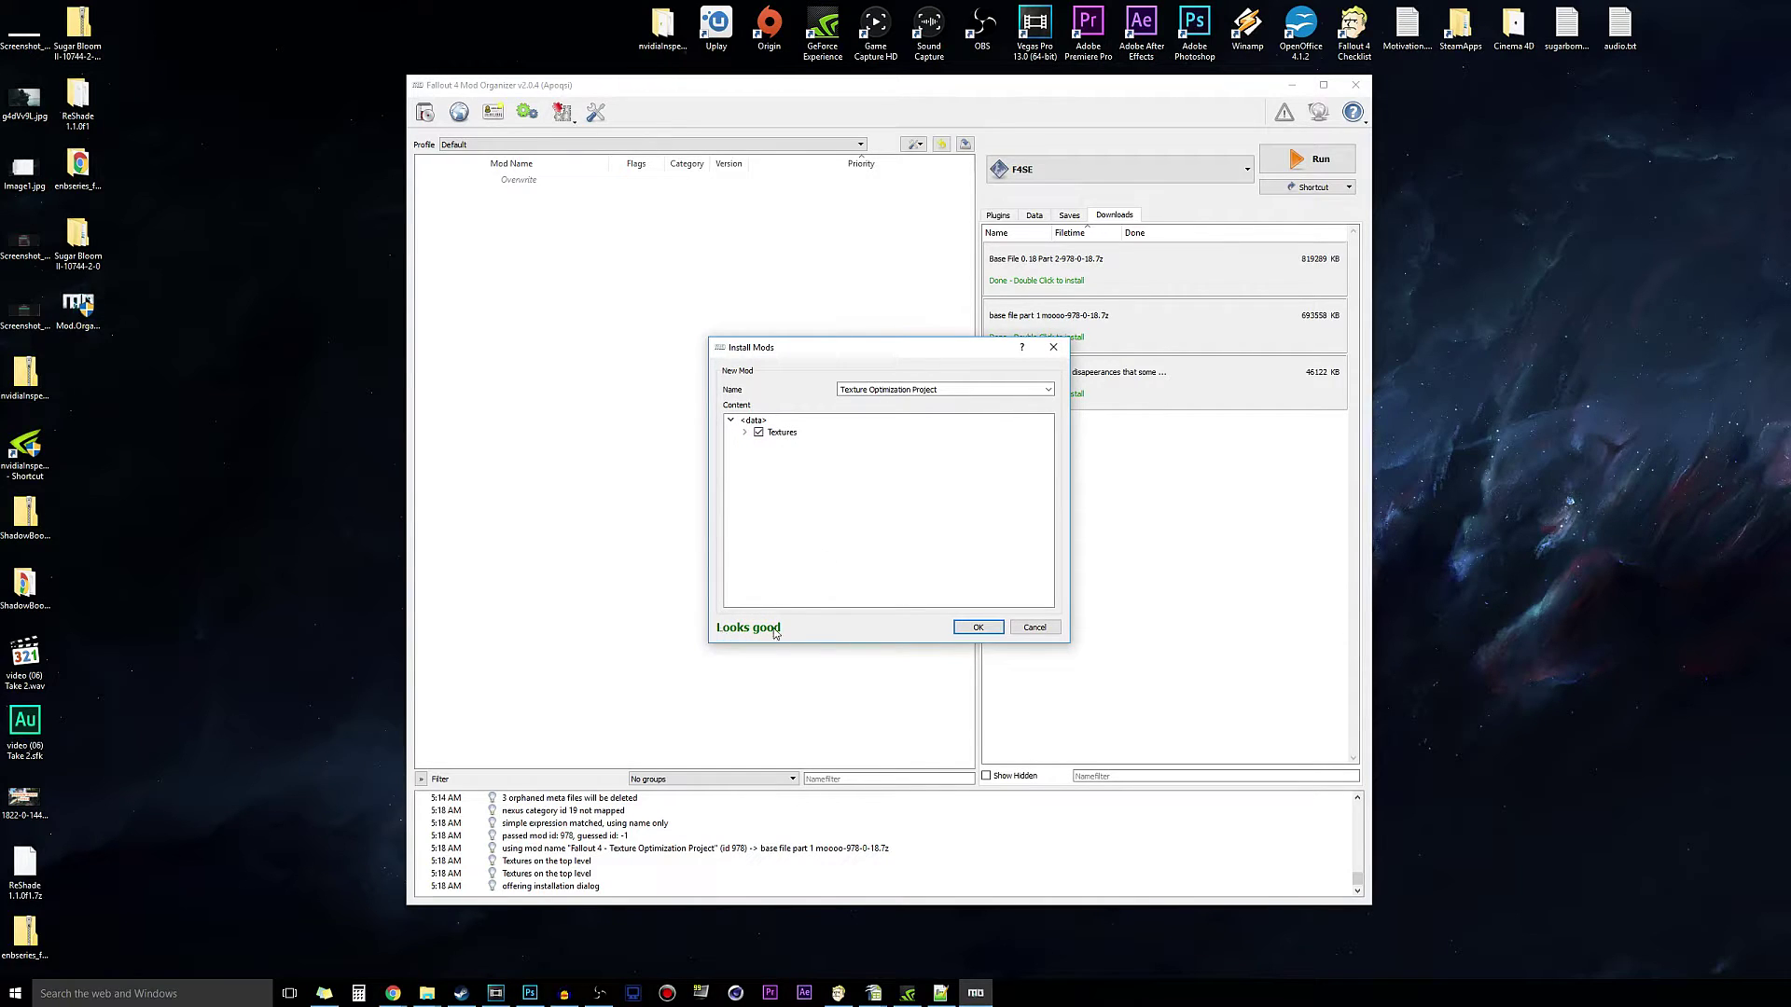
left_click(745, 433)
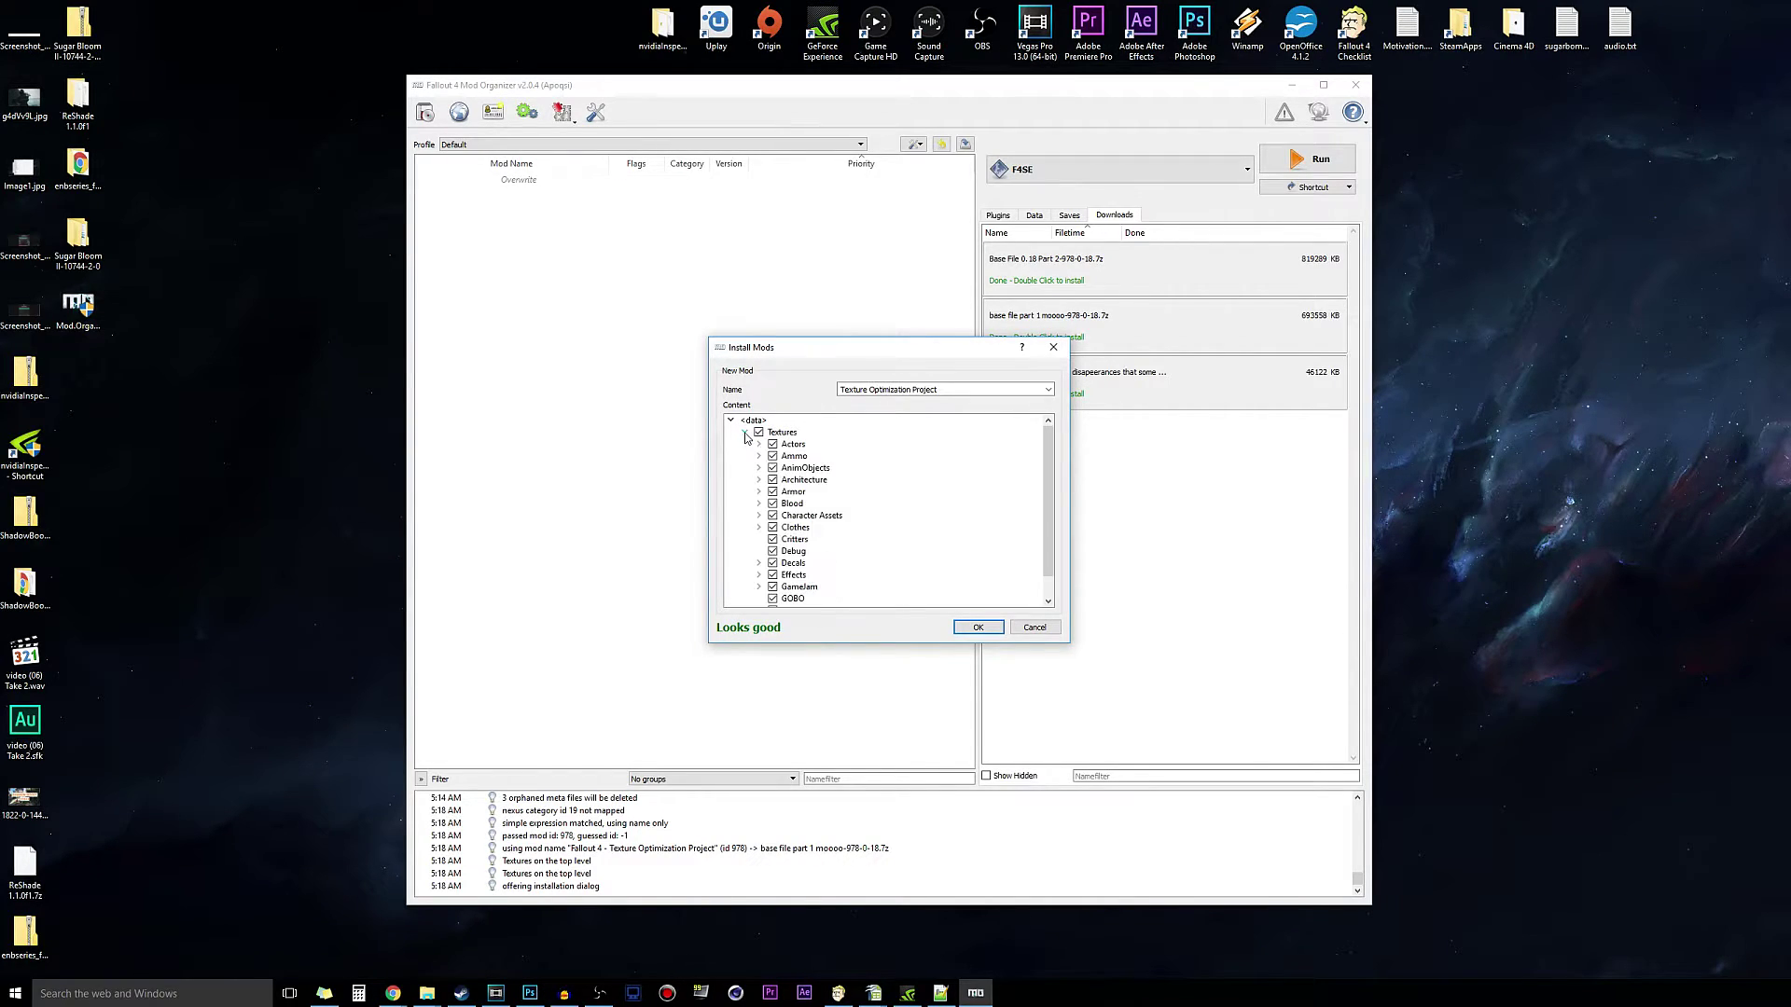
left_click(745, 433)
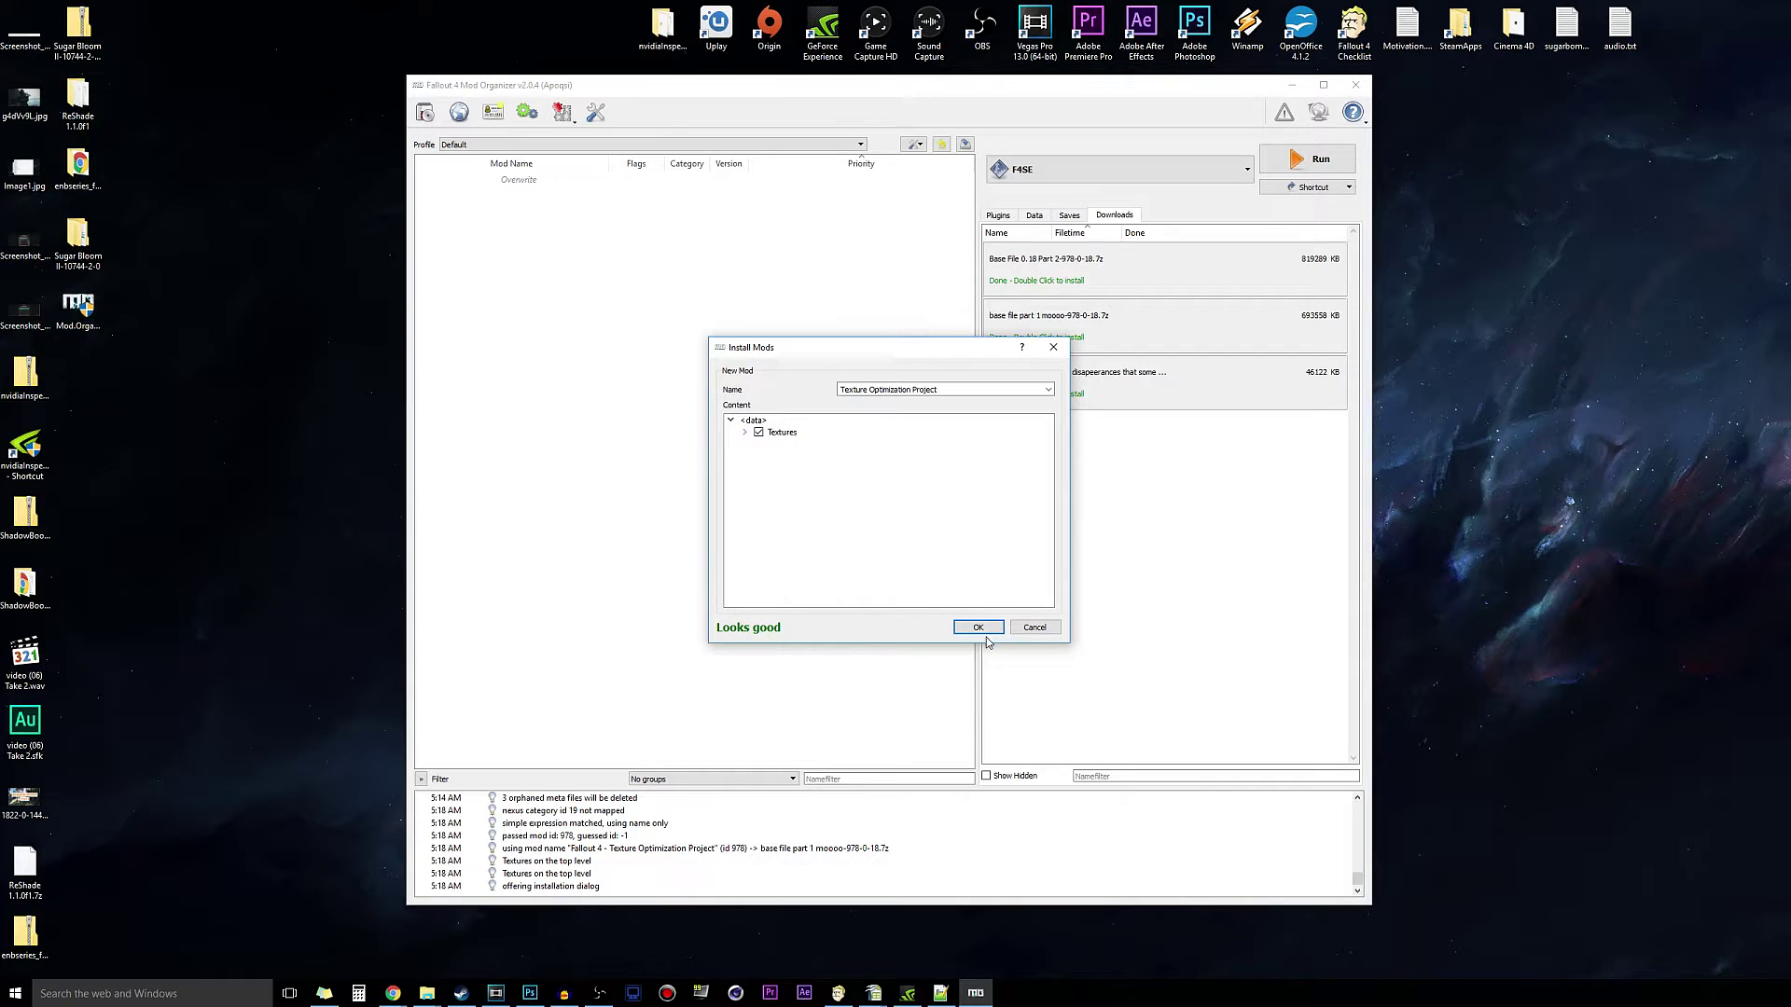
left_click(978, 627)
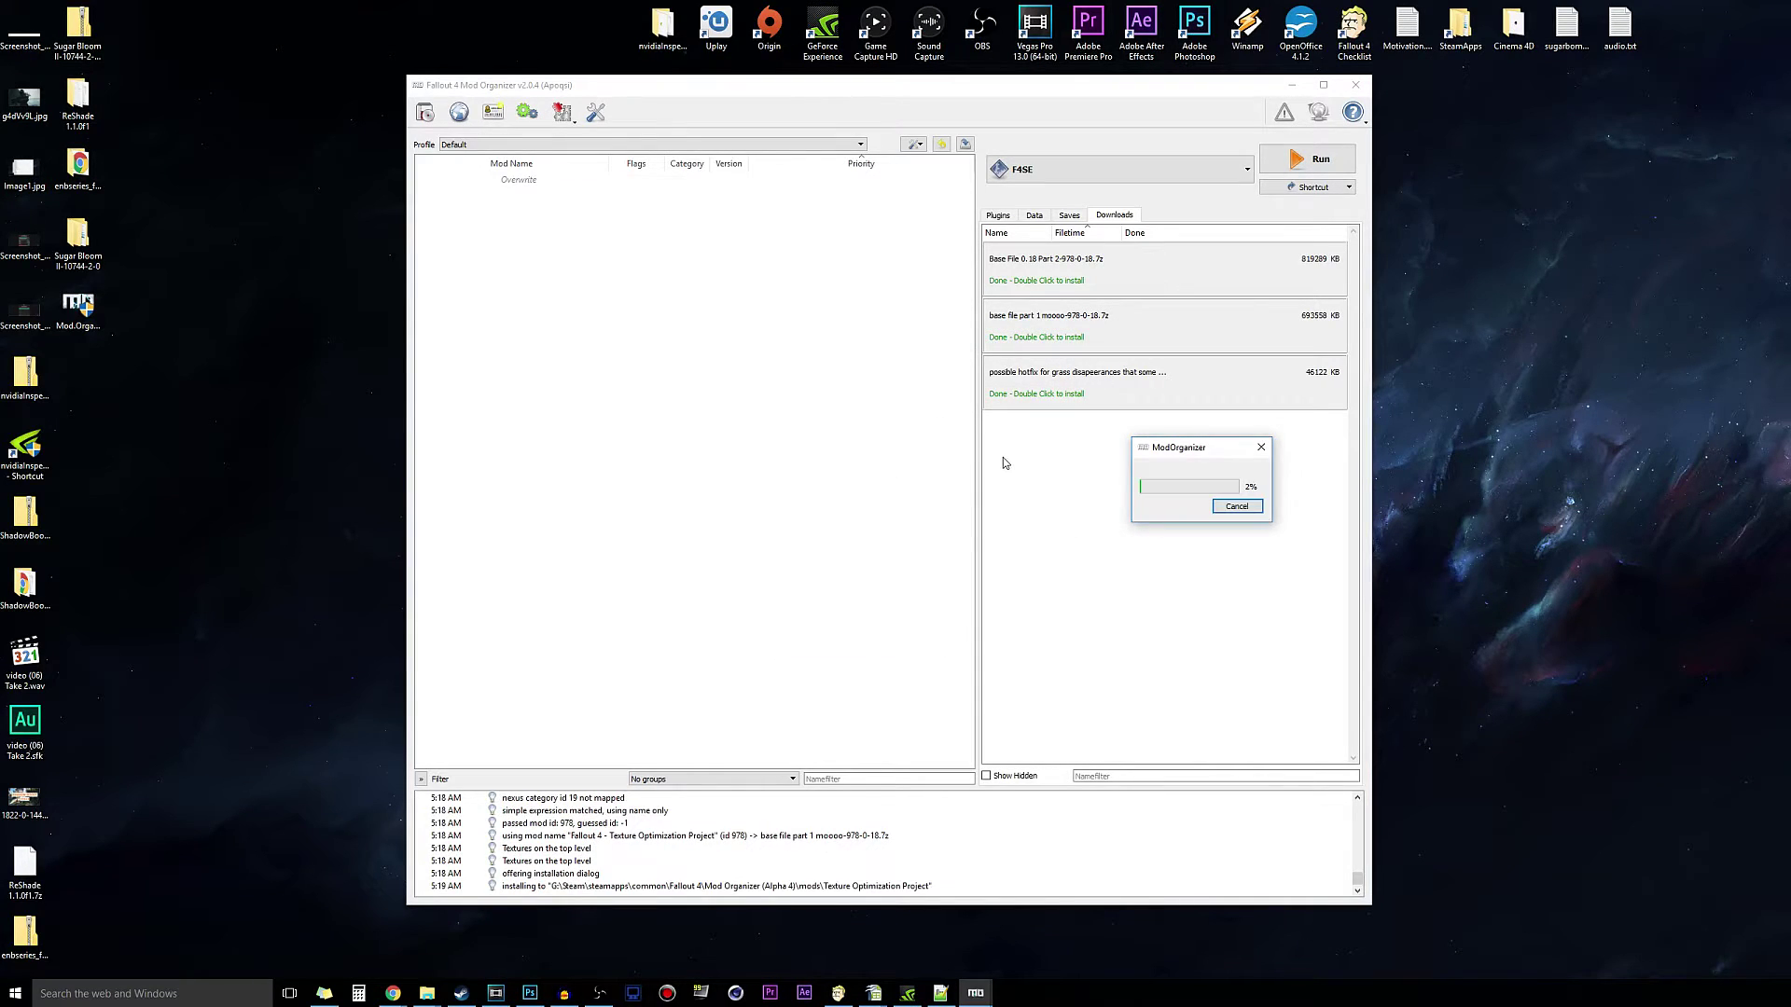
left_click_drag(1204, 454, 777, 483)
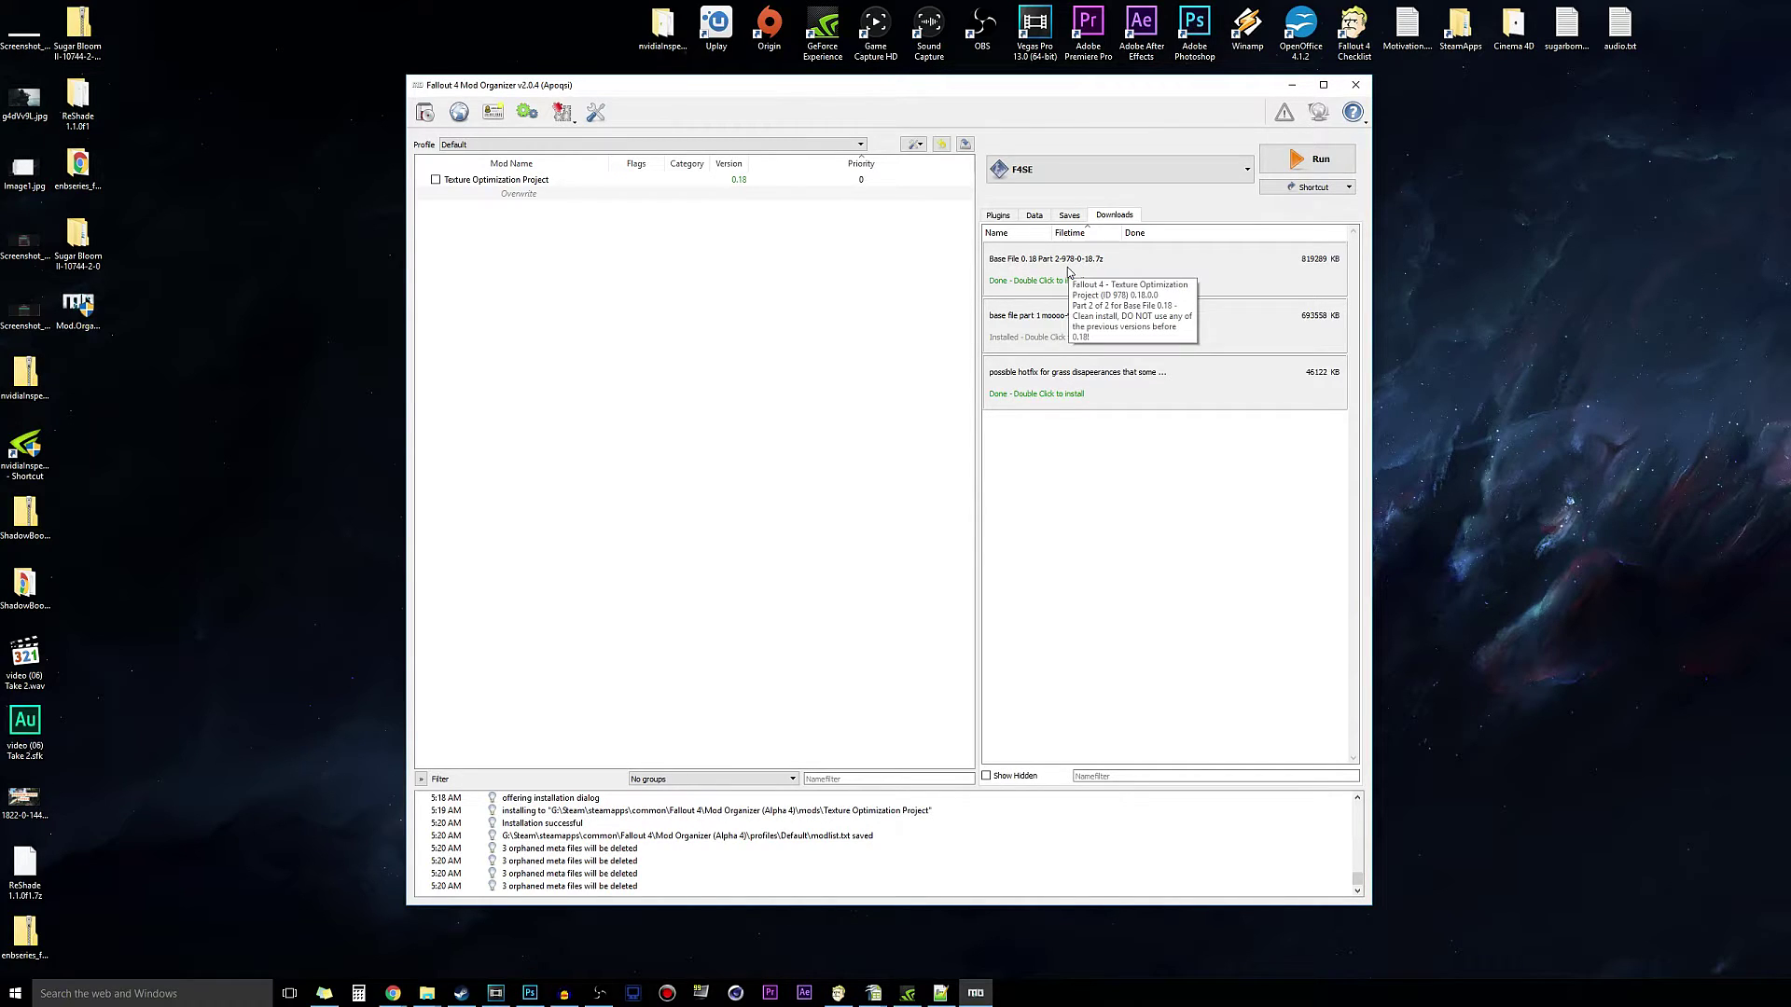
Begin a manual install of the Base File 0.18 Part 2 download under the name "Texture Optimization Project"
double_click(1068, 271)
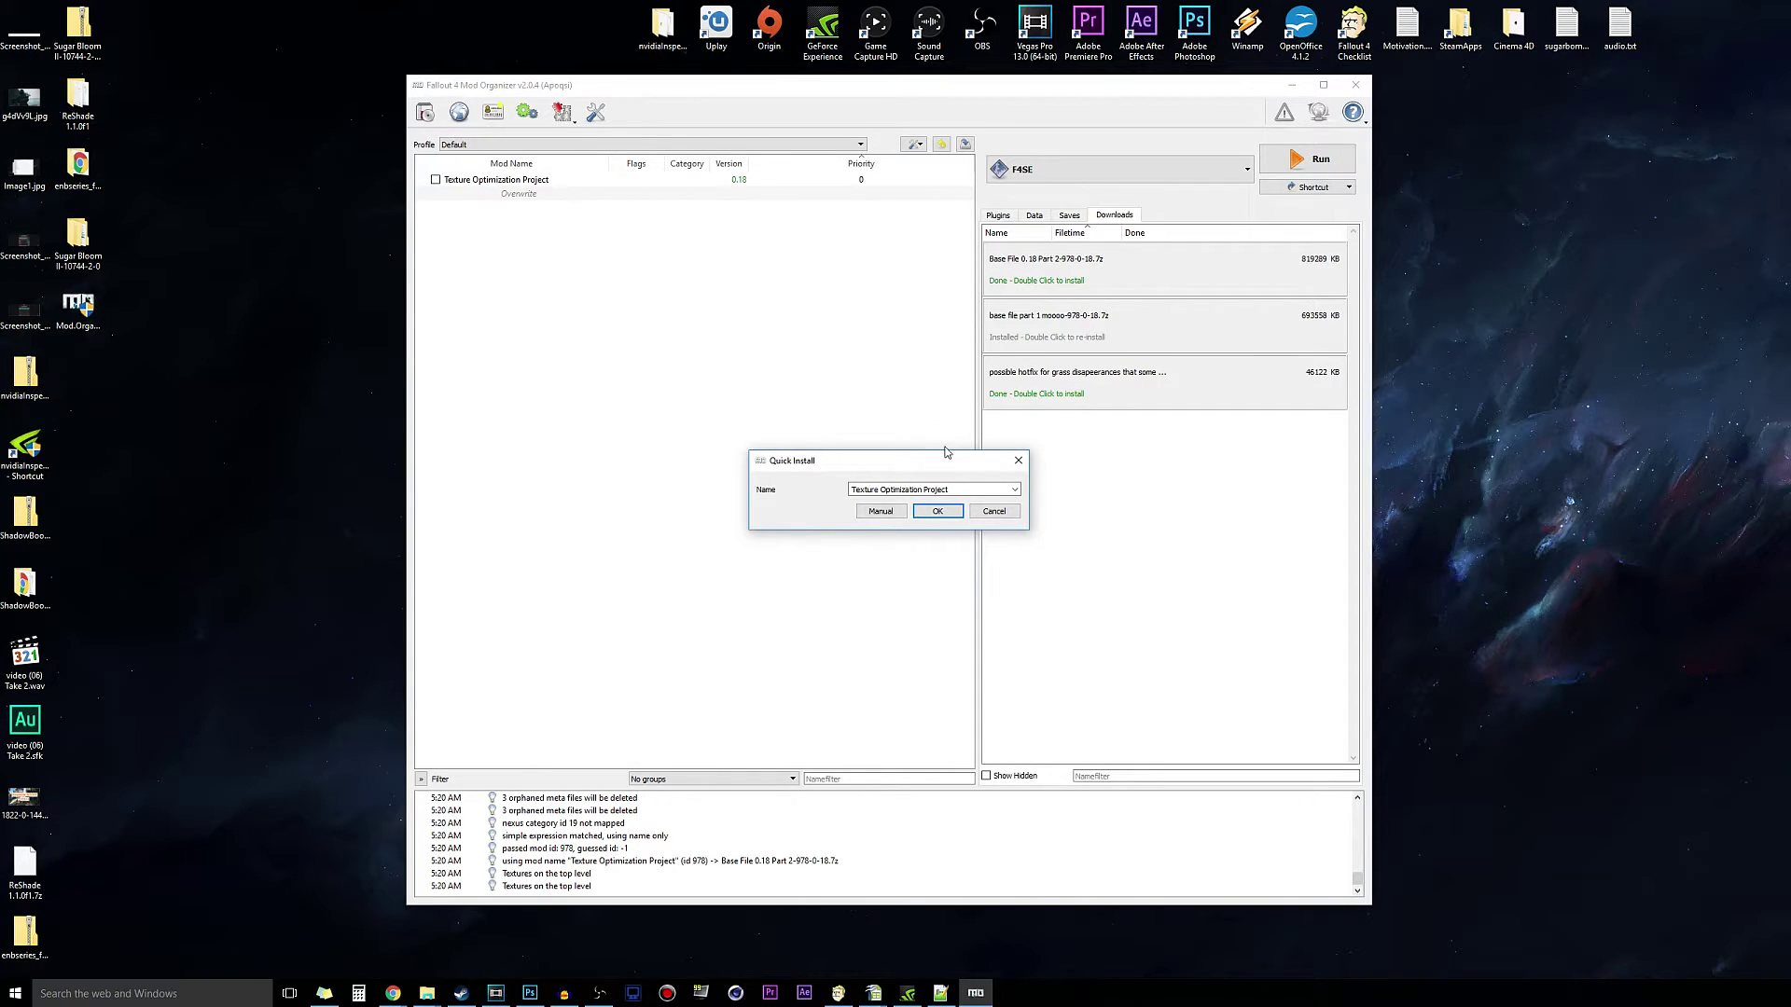
left_click(1014, 491)
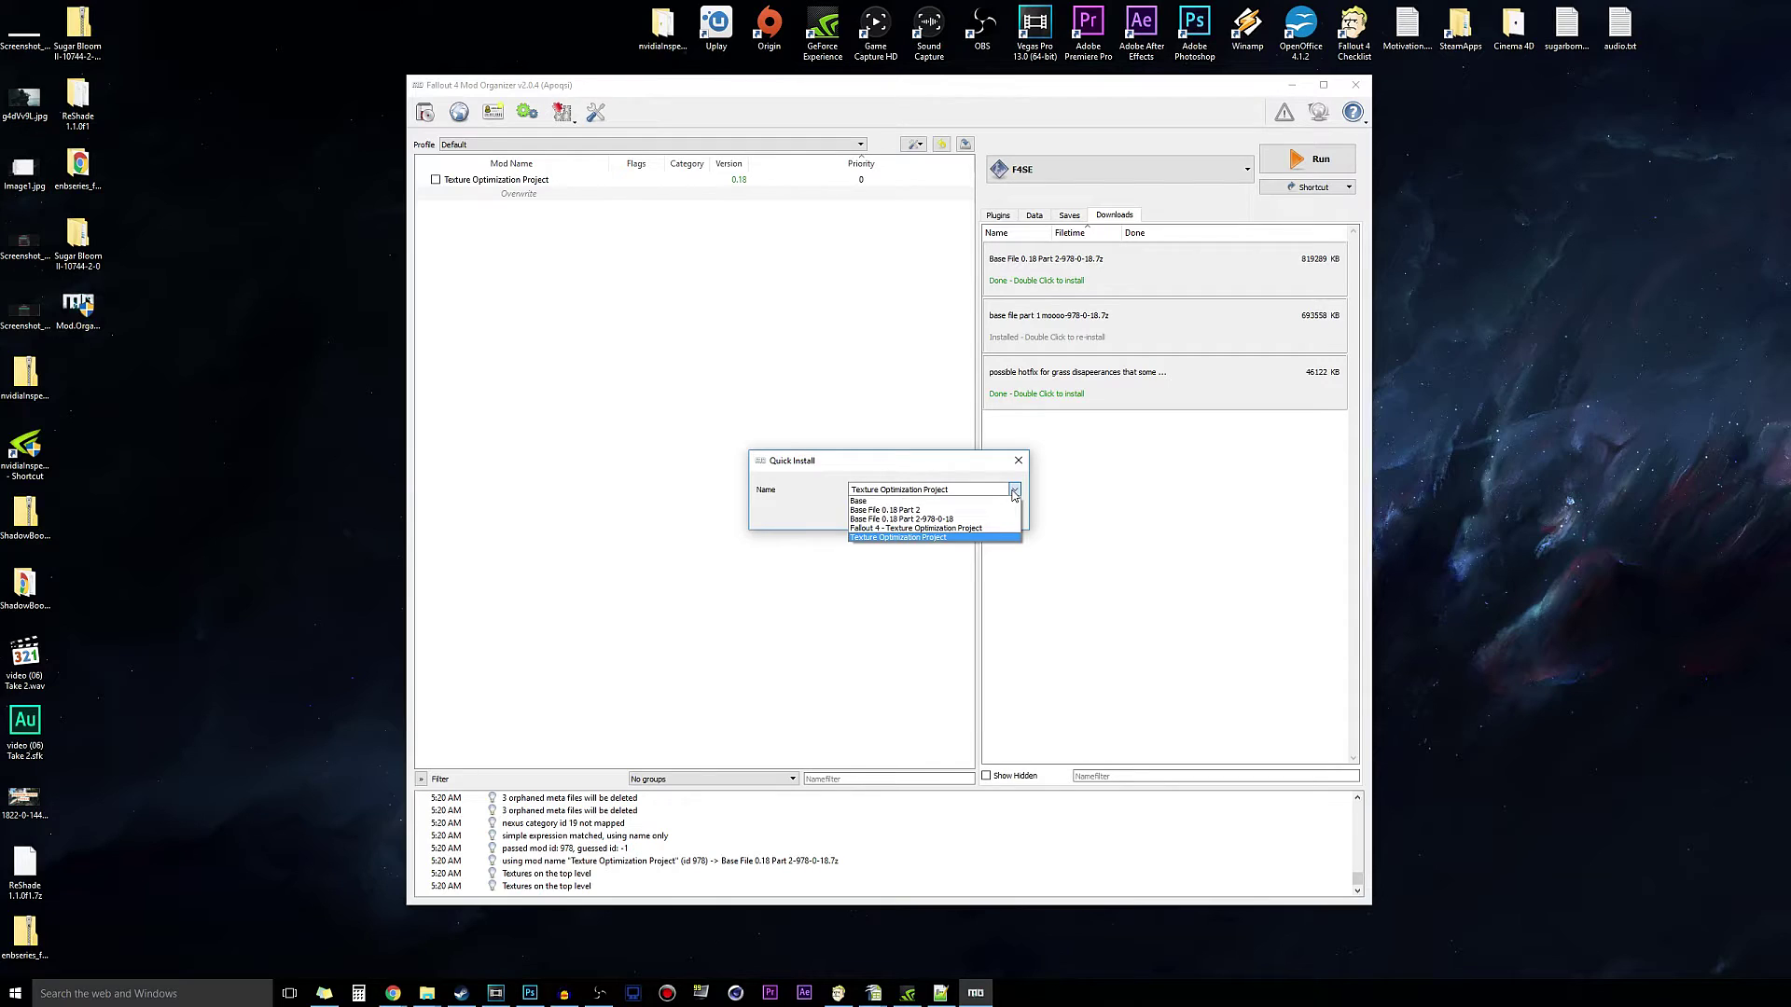
left_click(1014, 493)
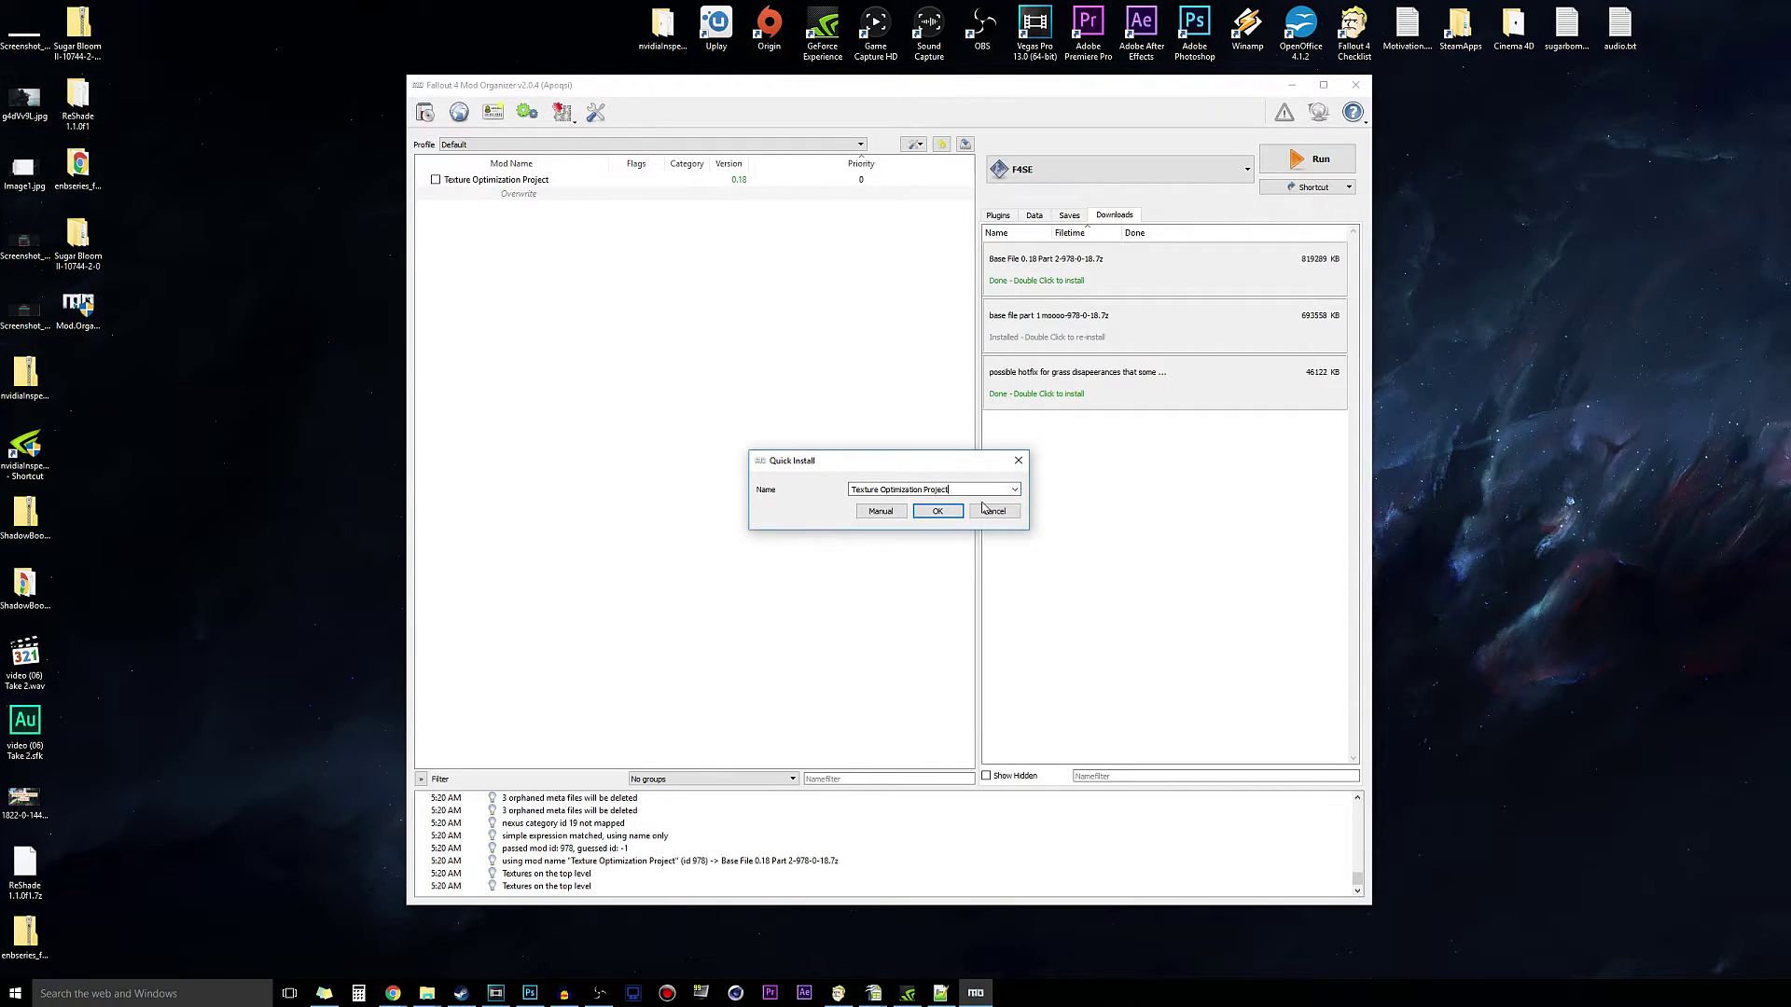
left_click(892, 514)
Set the Part 2 archive's Data folder as the data directory and merge its files into the existing Texture Optimization Project mod
left_click(758, 433)
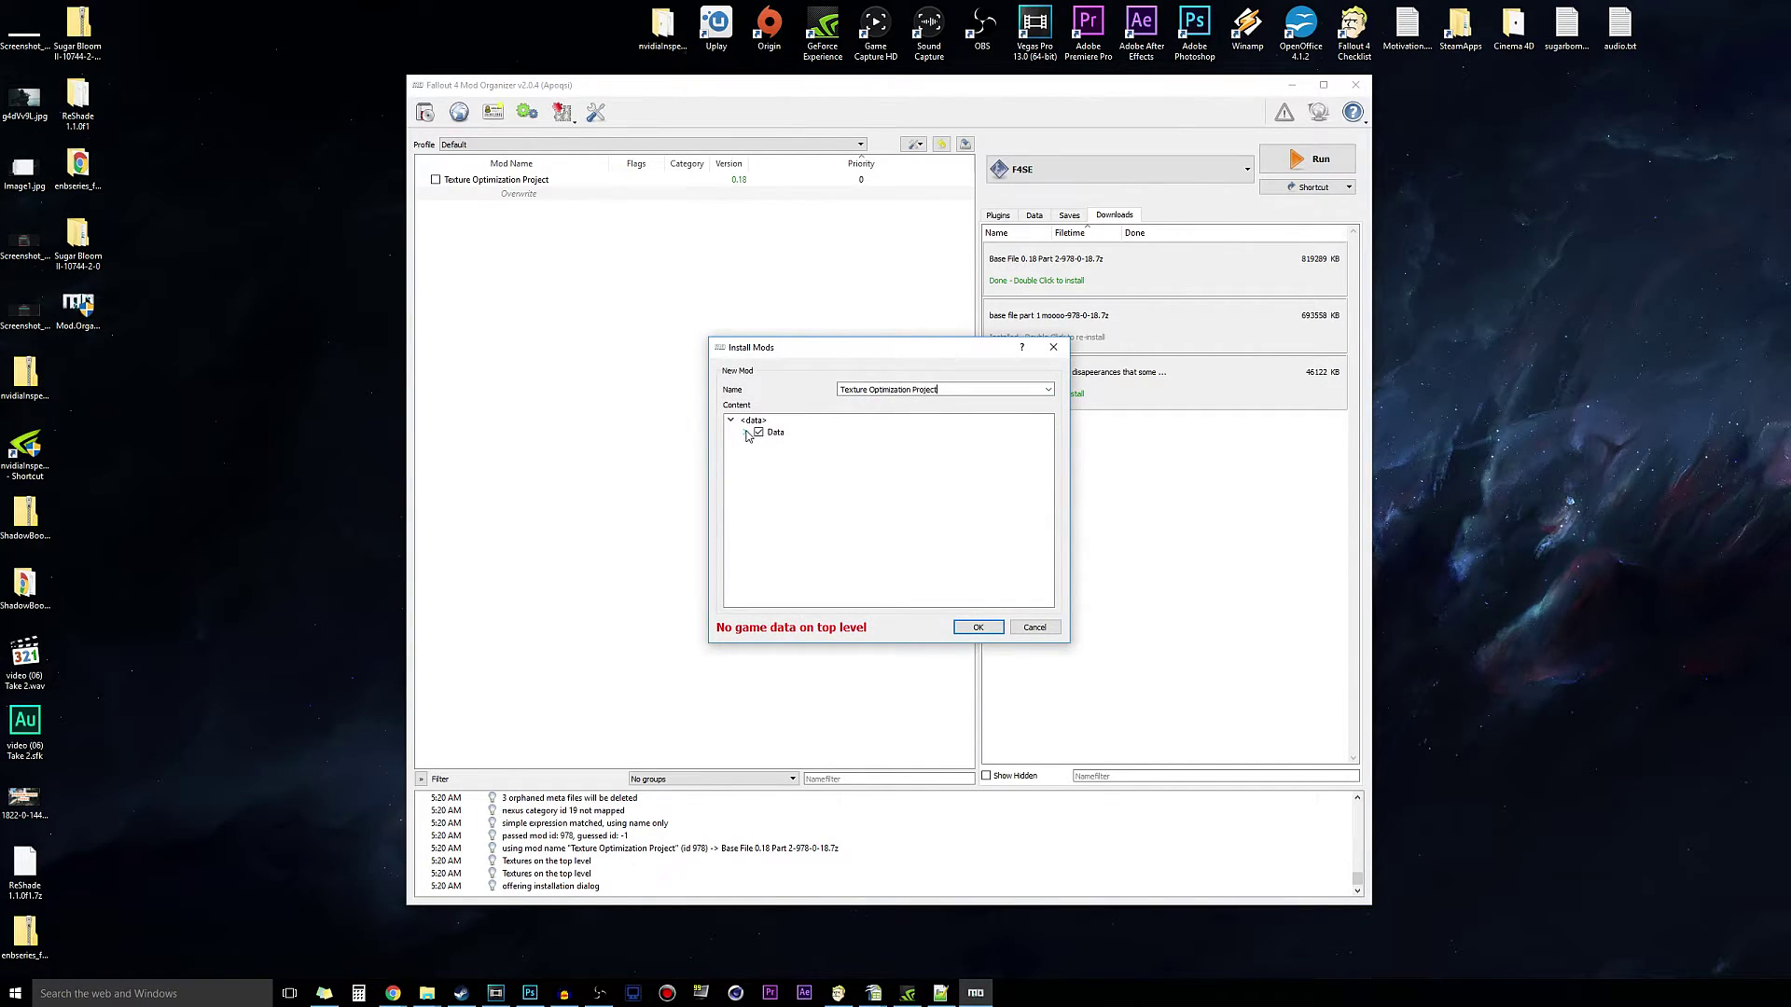
double_click(774, 434)
right_click(776, 434)
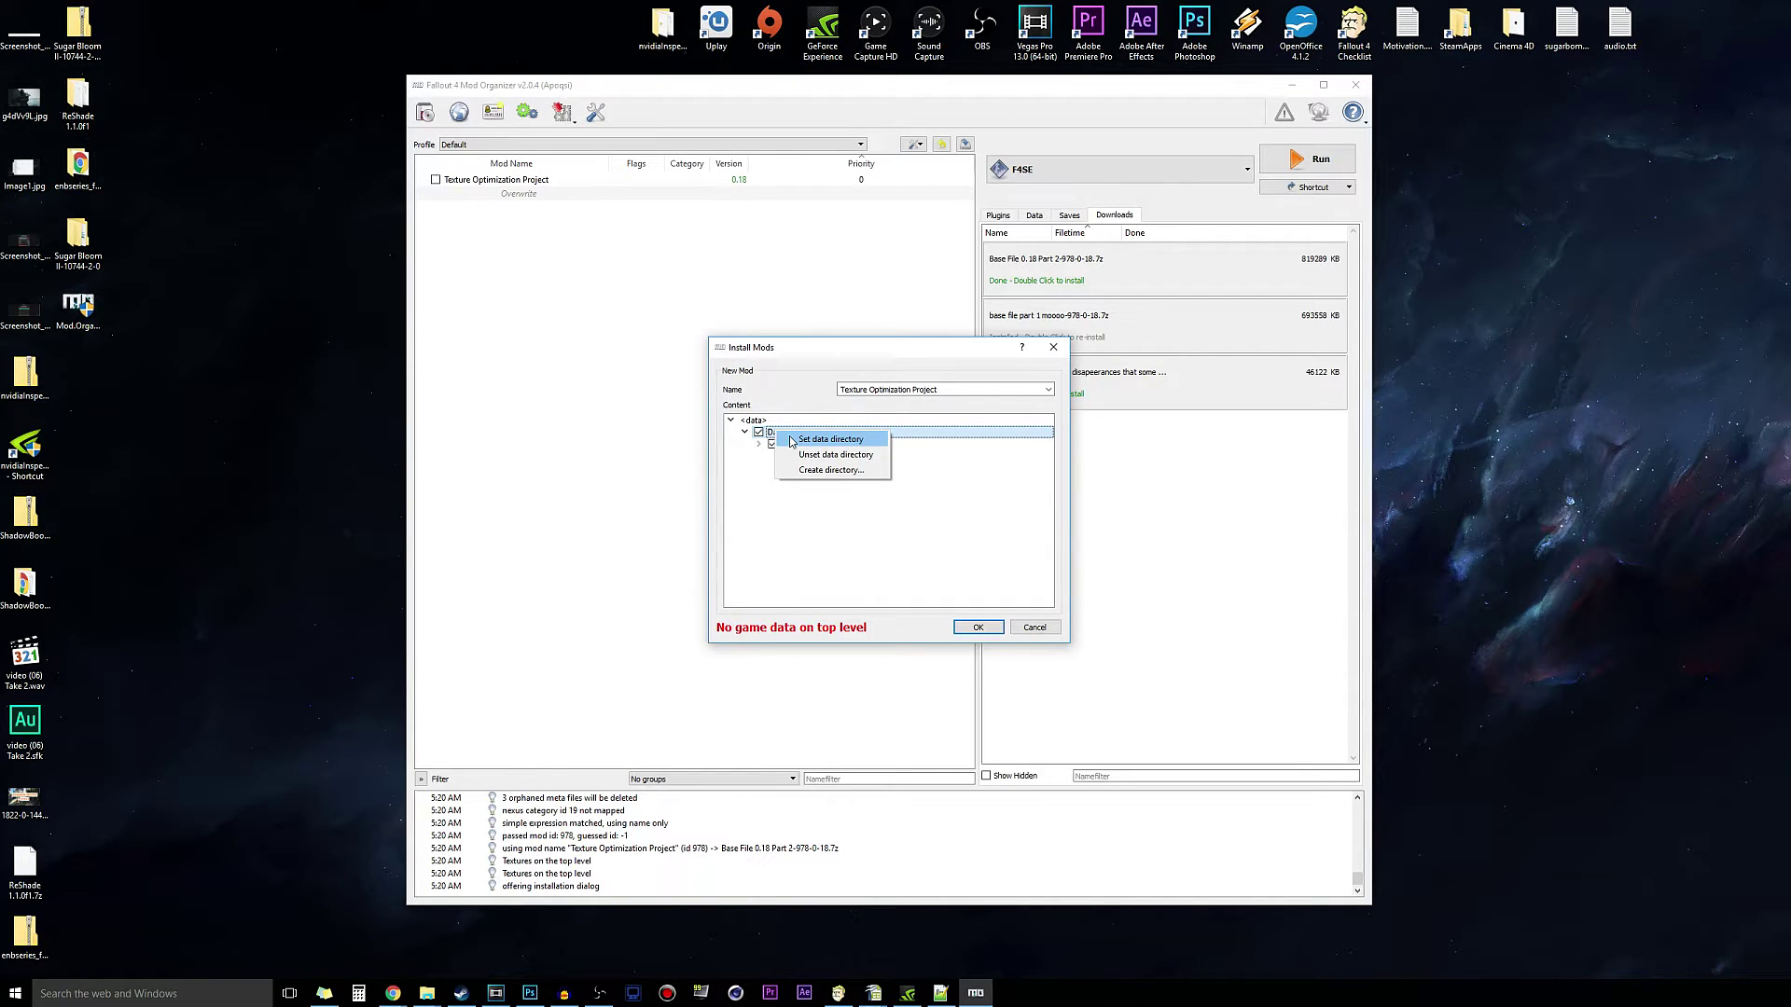
left_click(821, 439)
left_click(986, 626)
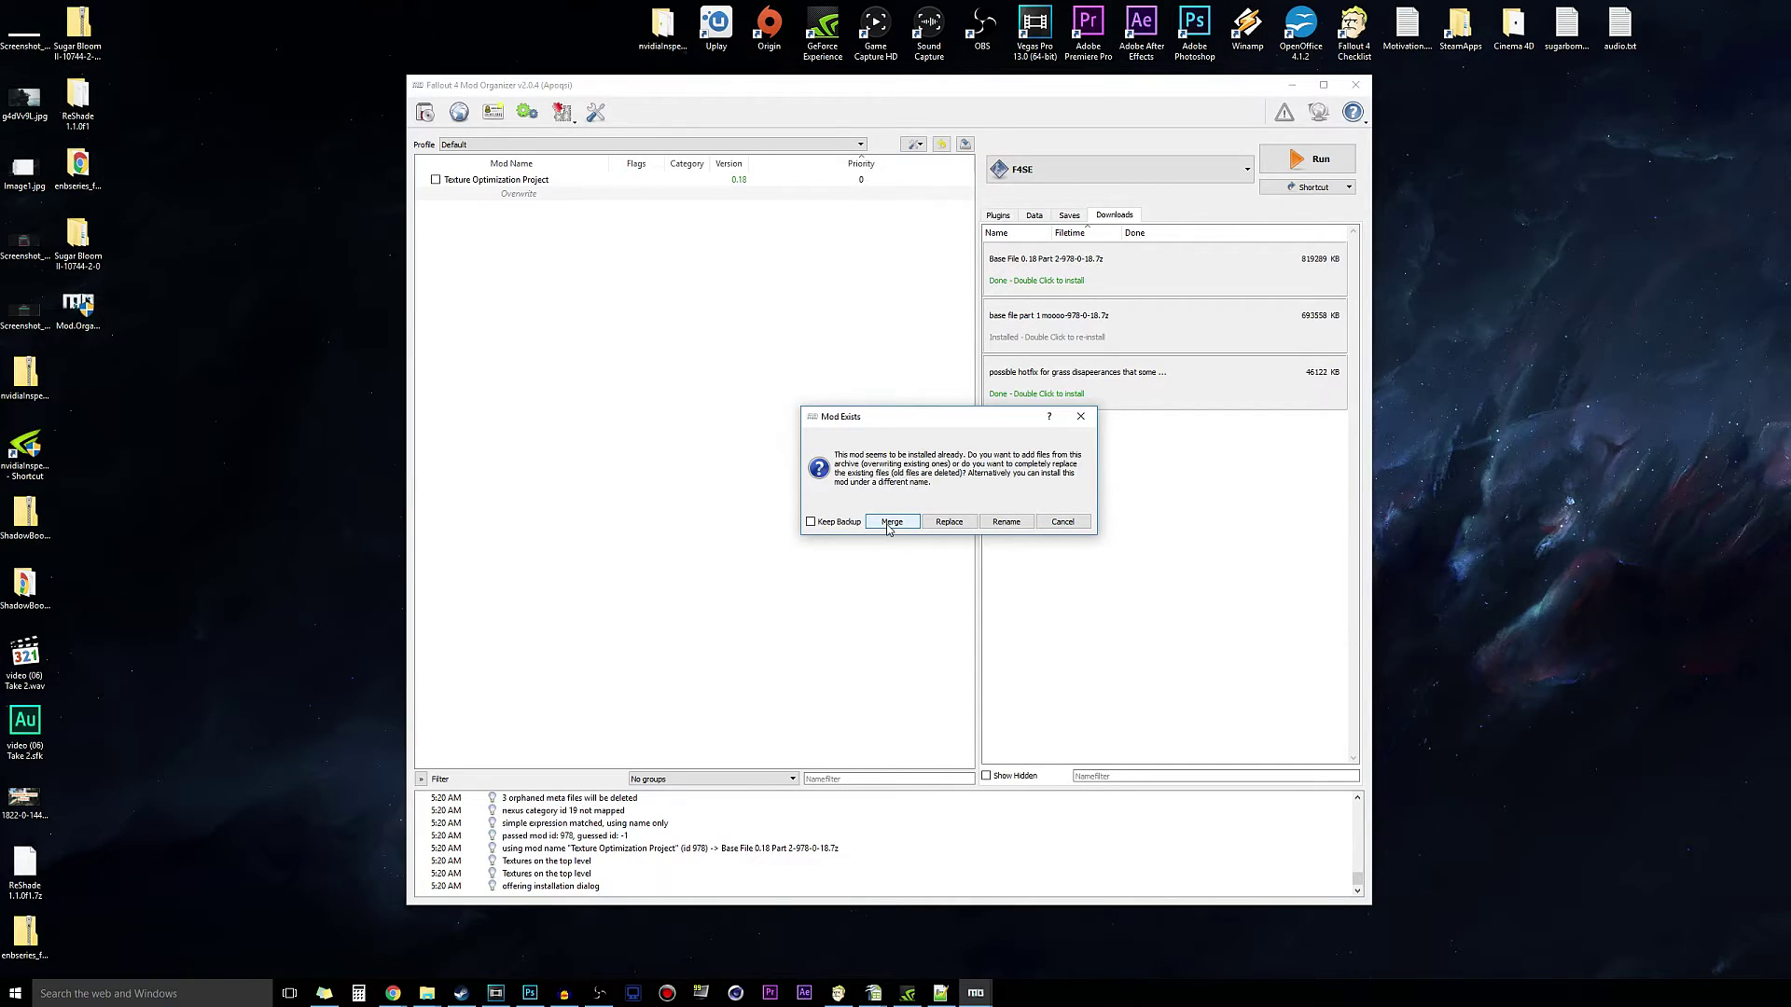
left_click(888, 524)
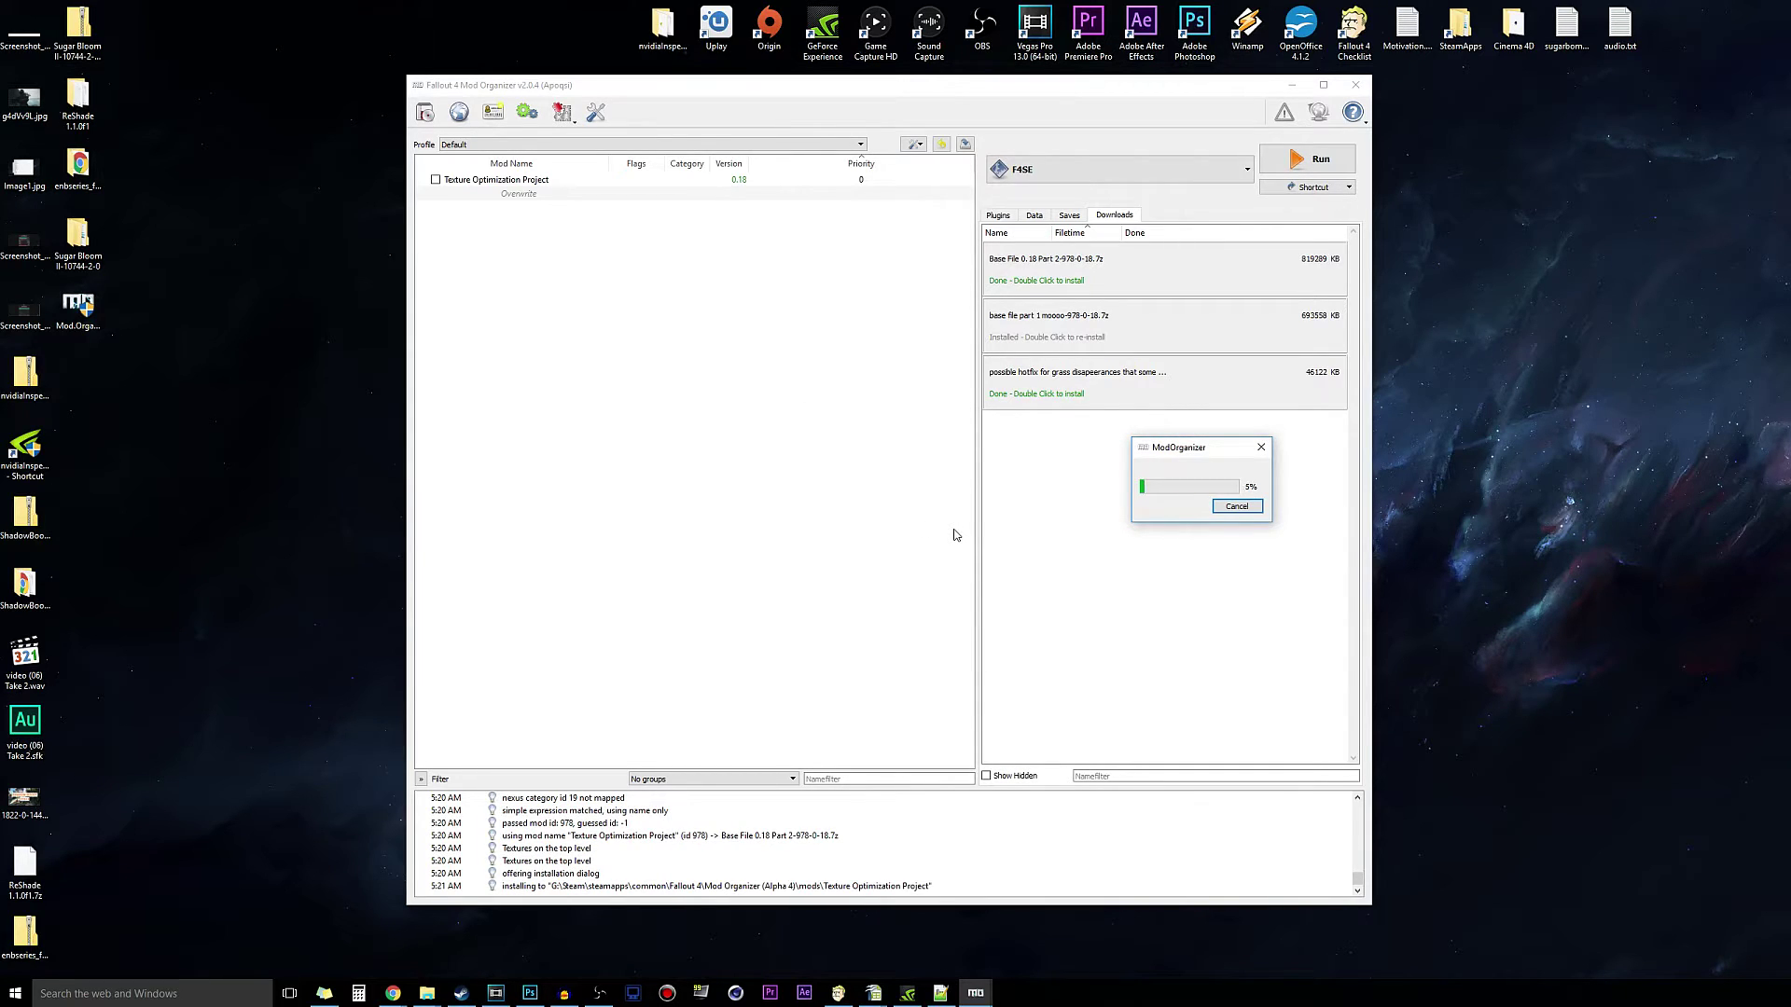
Manually install the grass disappearance hotfix as "Texture Optimization Project", merging its files into the existing mod
double_click(1087, 392)
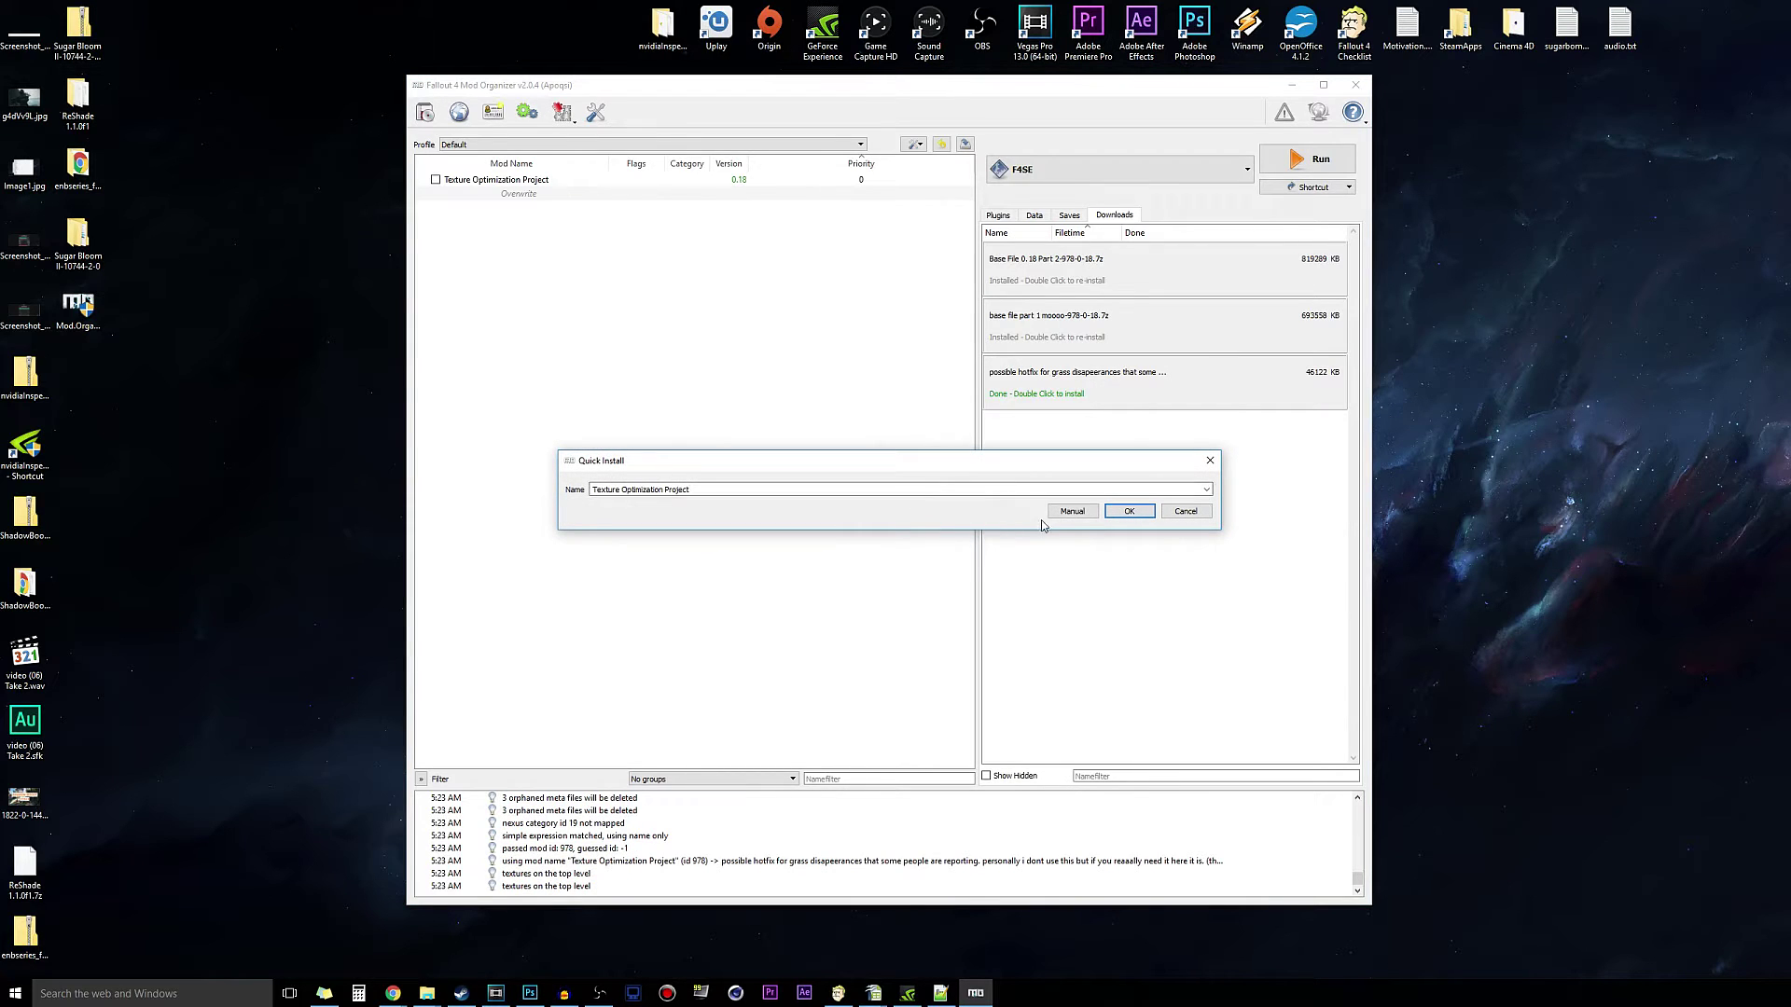
left_click(1071, 512)
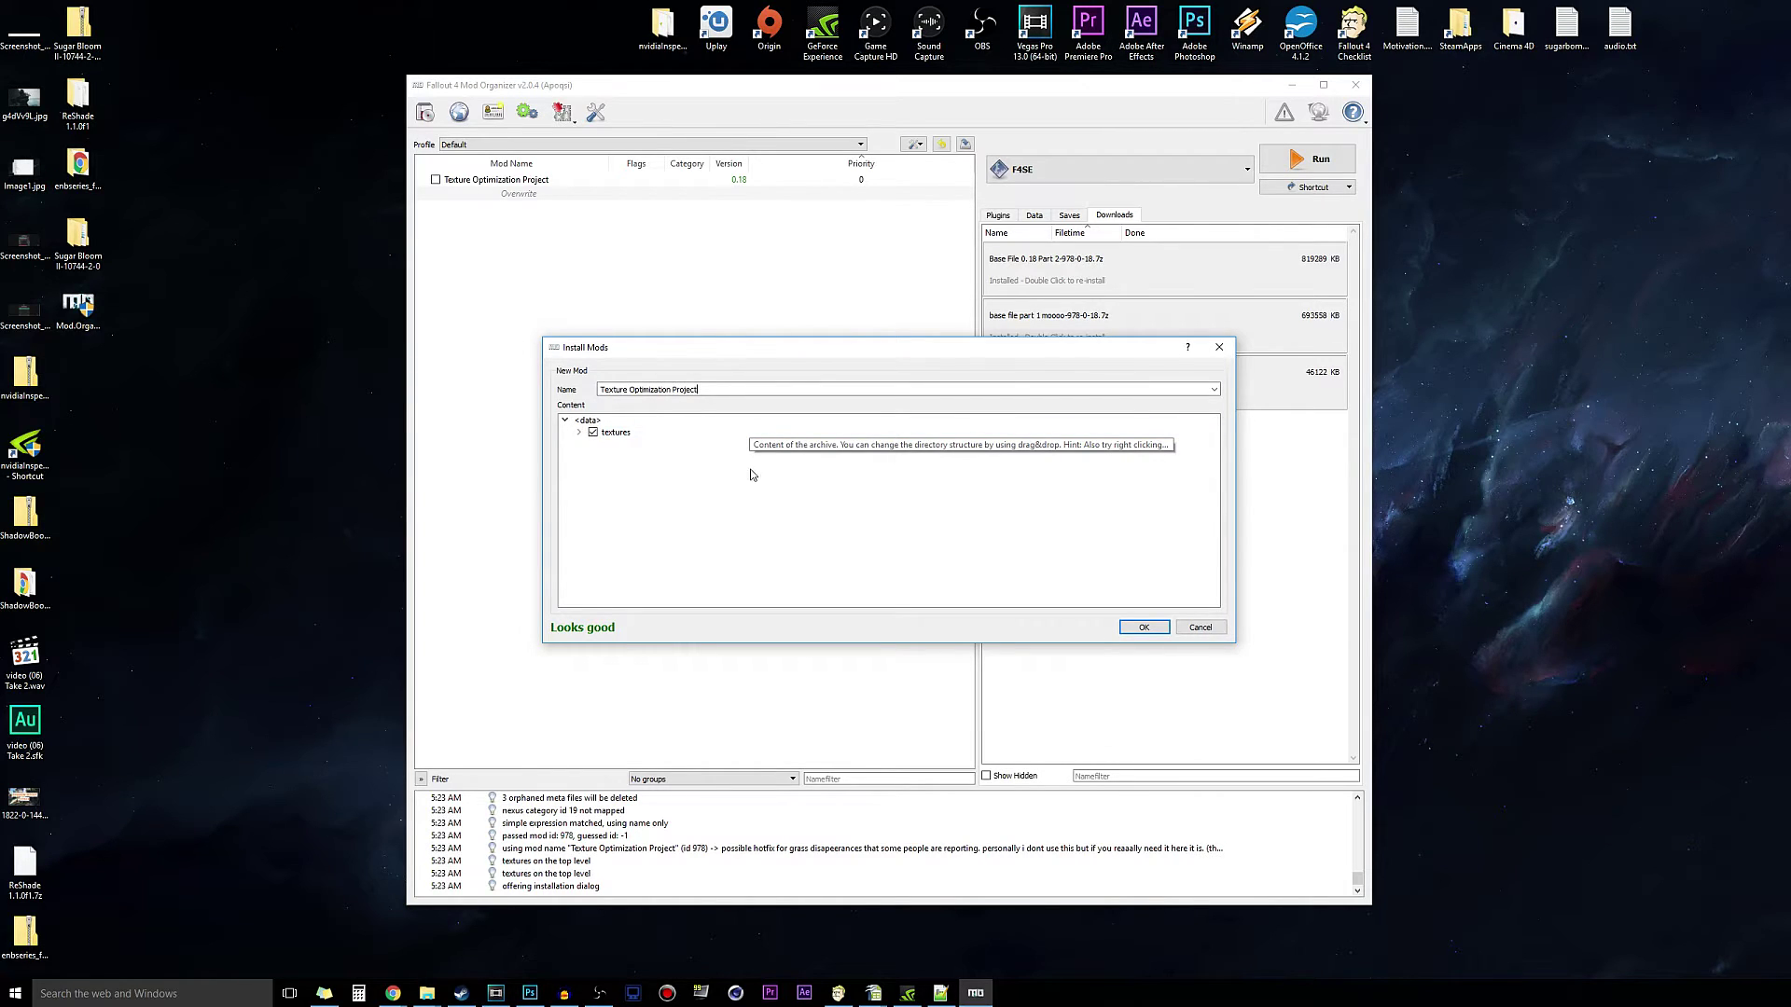
left_click(1156, 625)
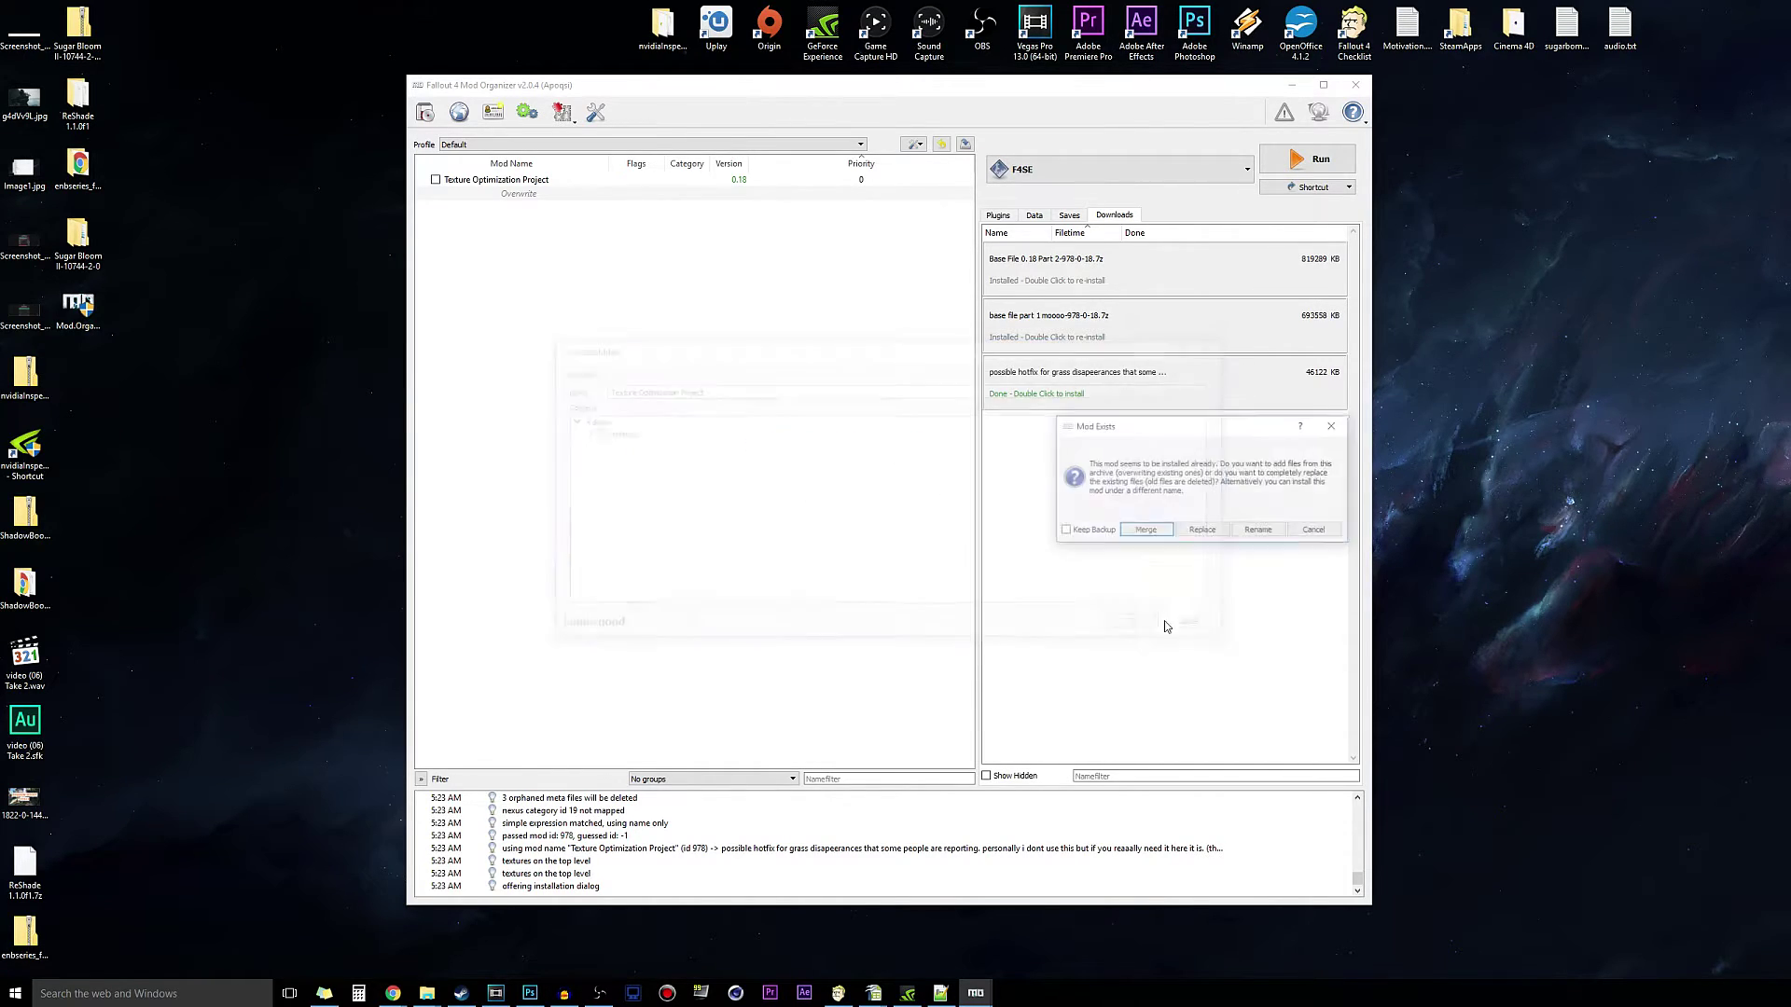
left_click(1145, 531)
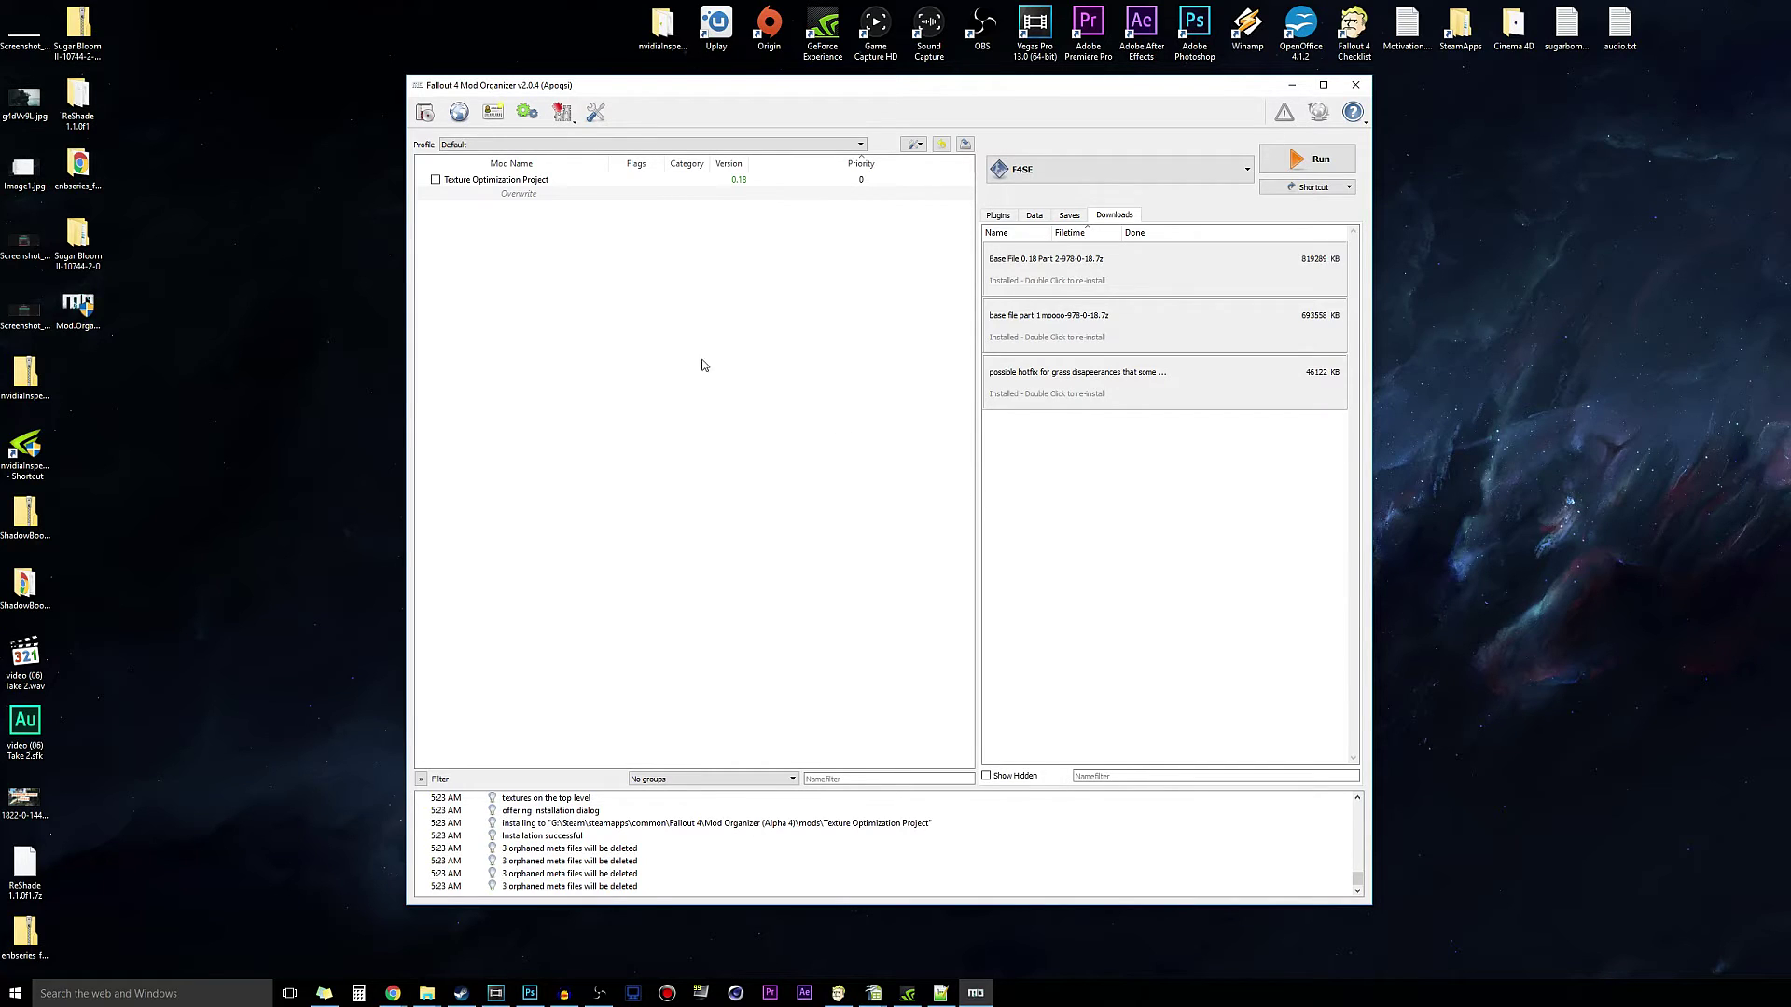
Move the Mod Organizer window aside on the desktop and show the plugin list
left_click_drag(901, 96, 767, 104)
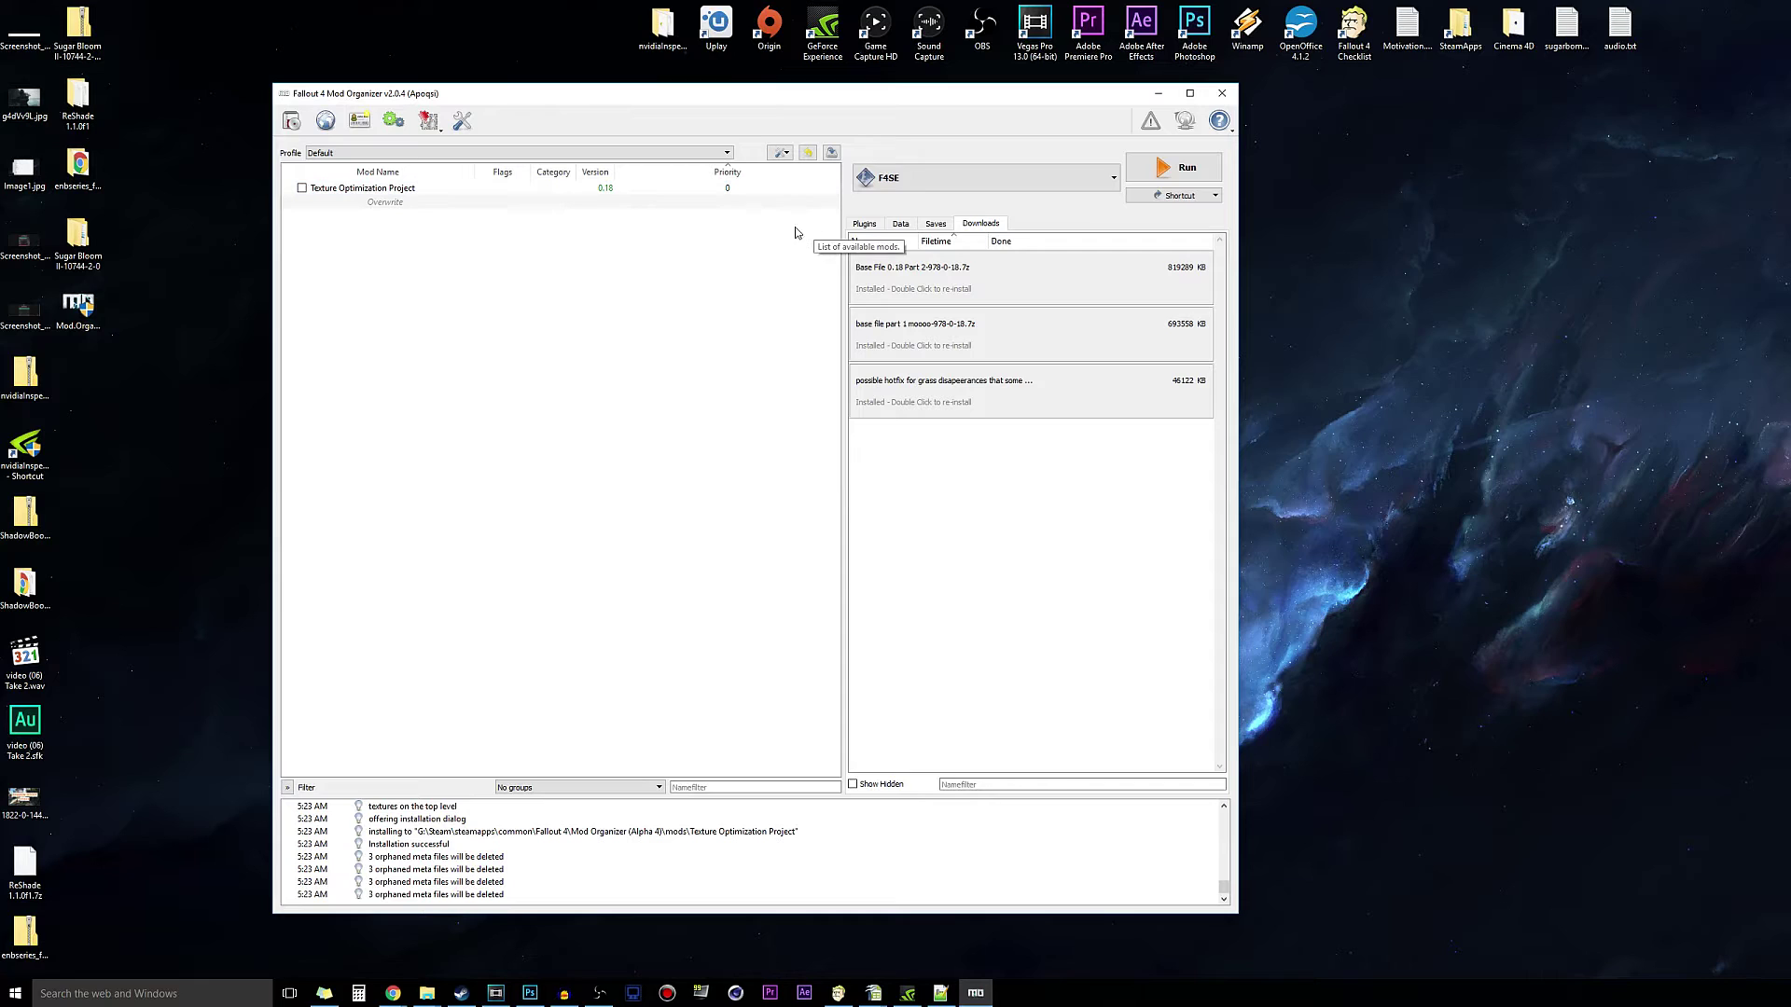
left_click(865, 223)
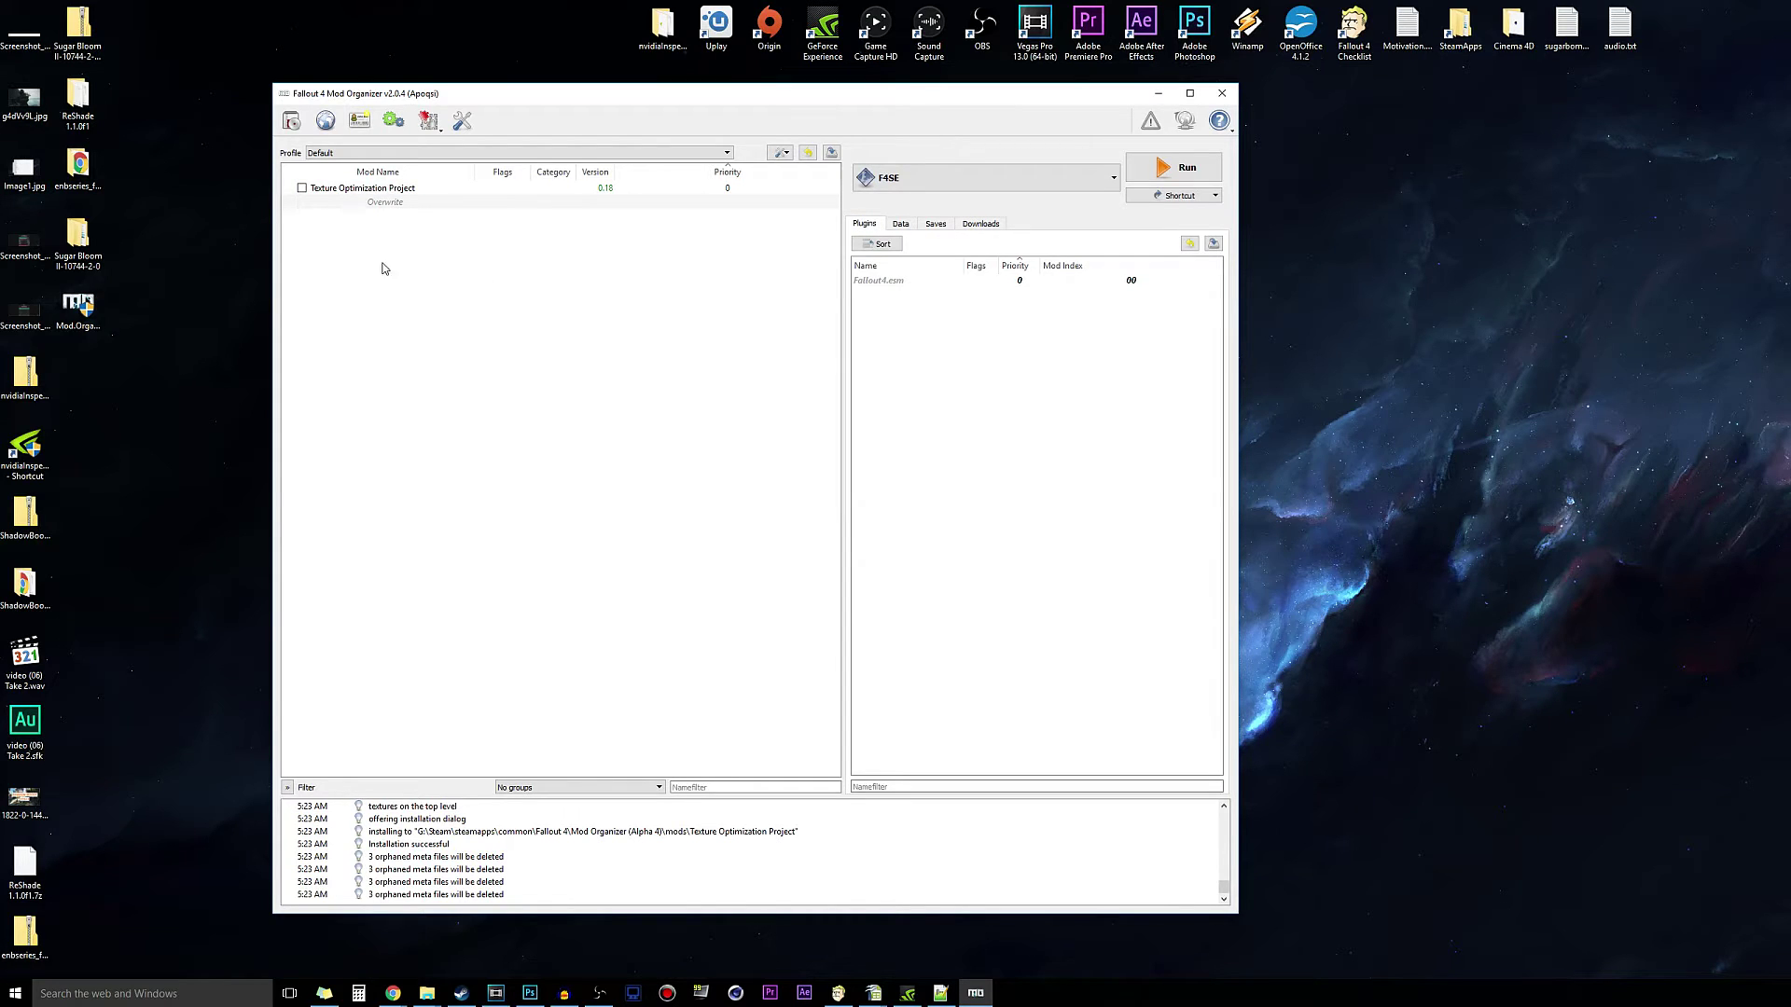
left_click(302, 188)
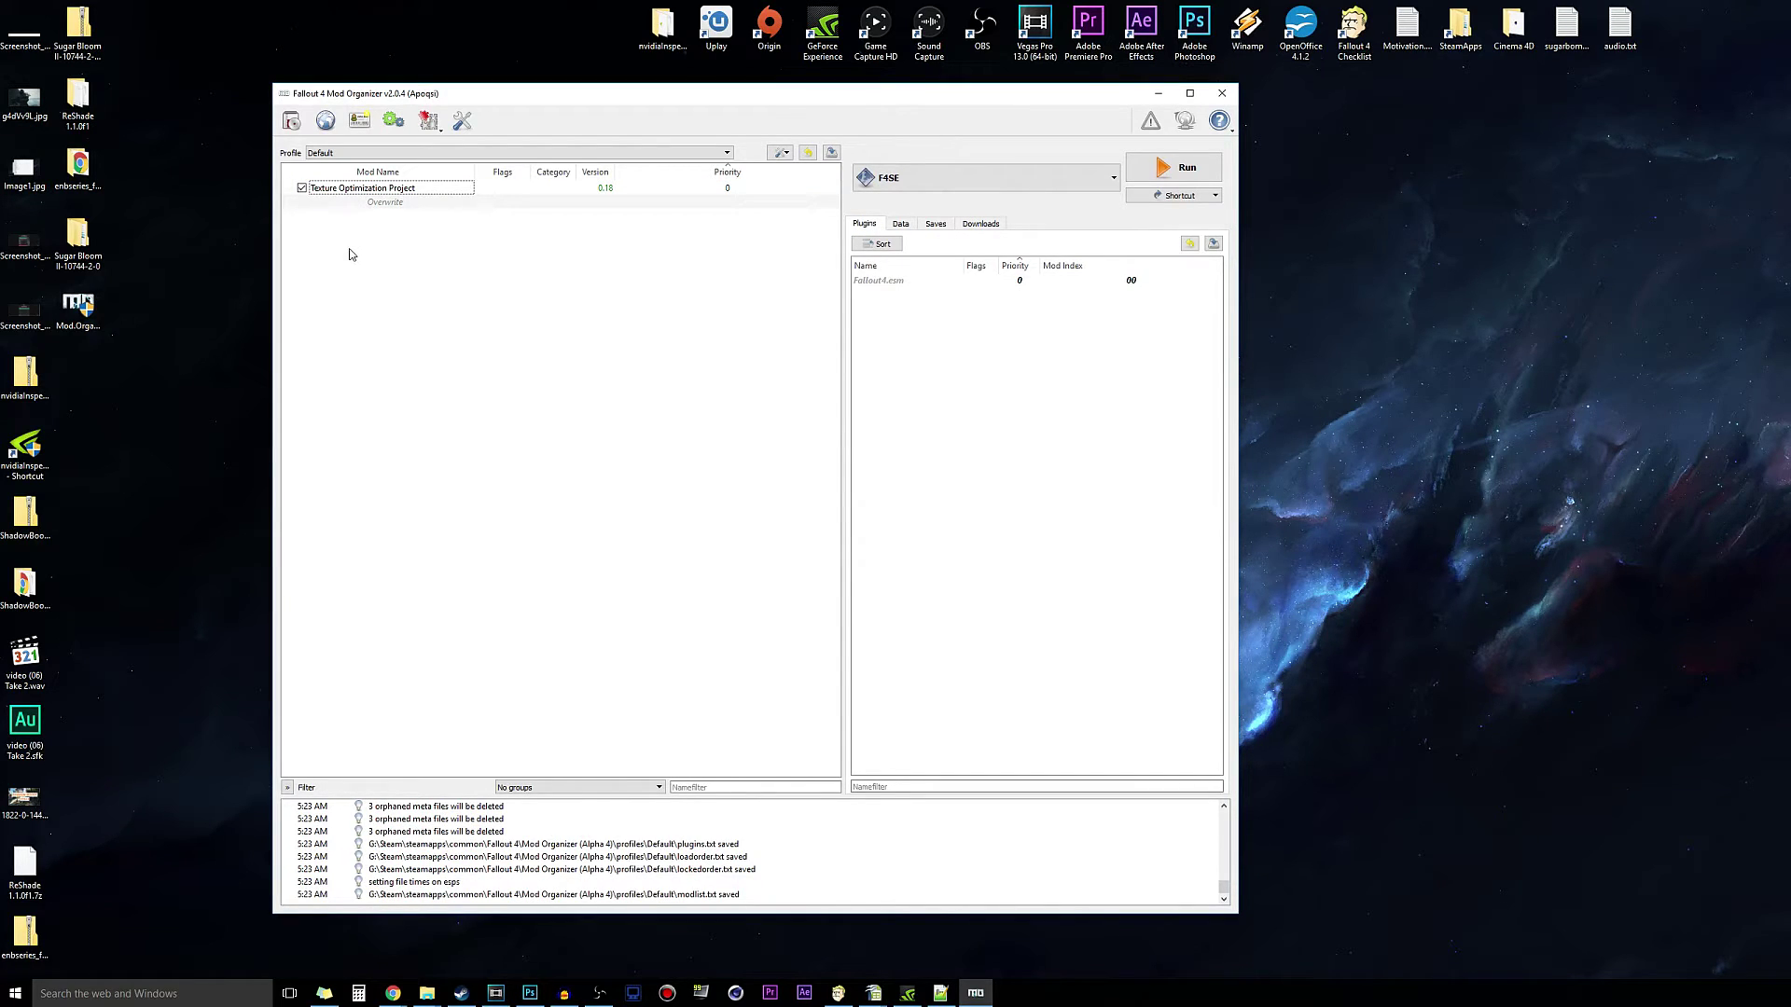
left_click(407, 153)
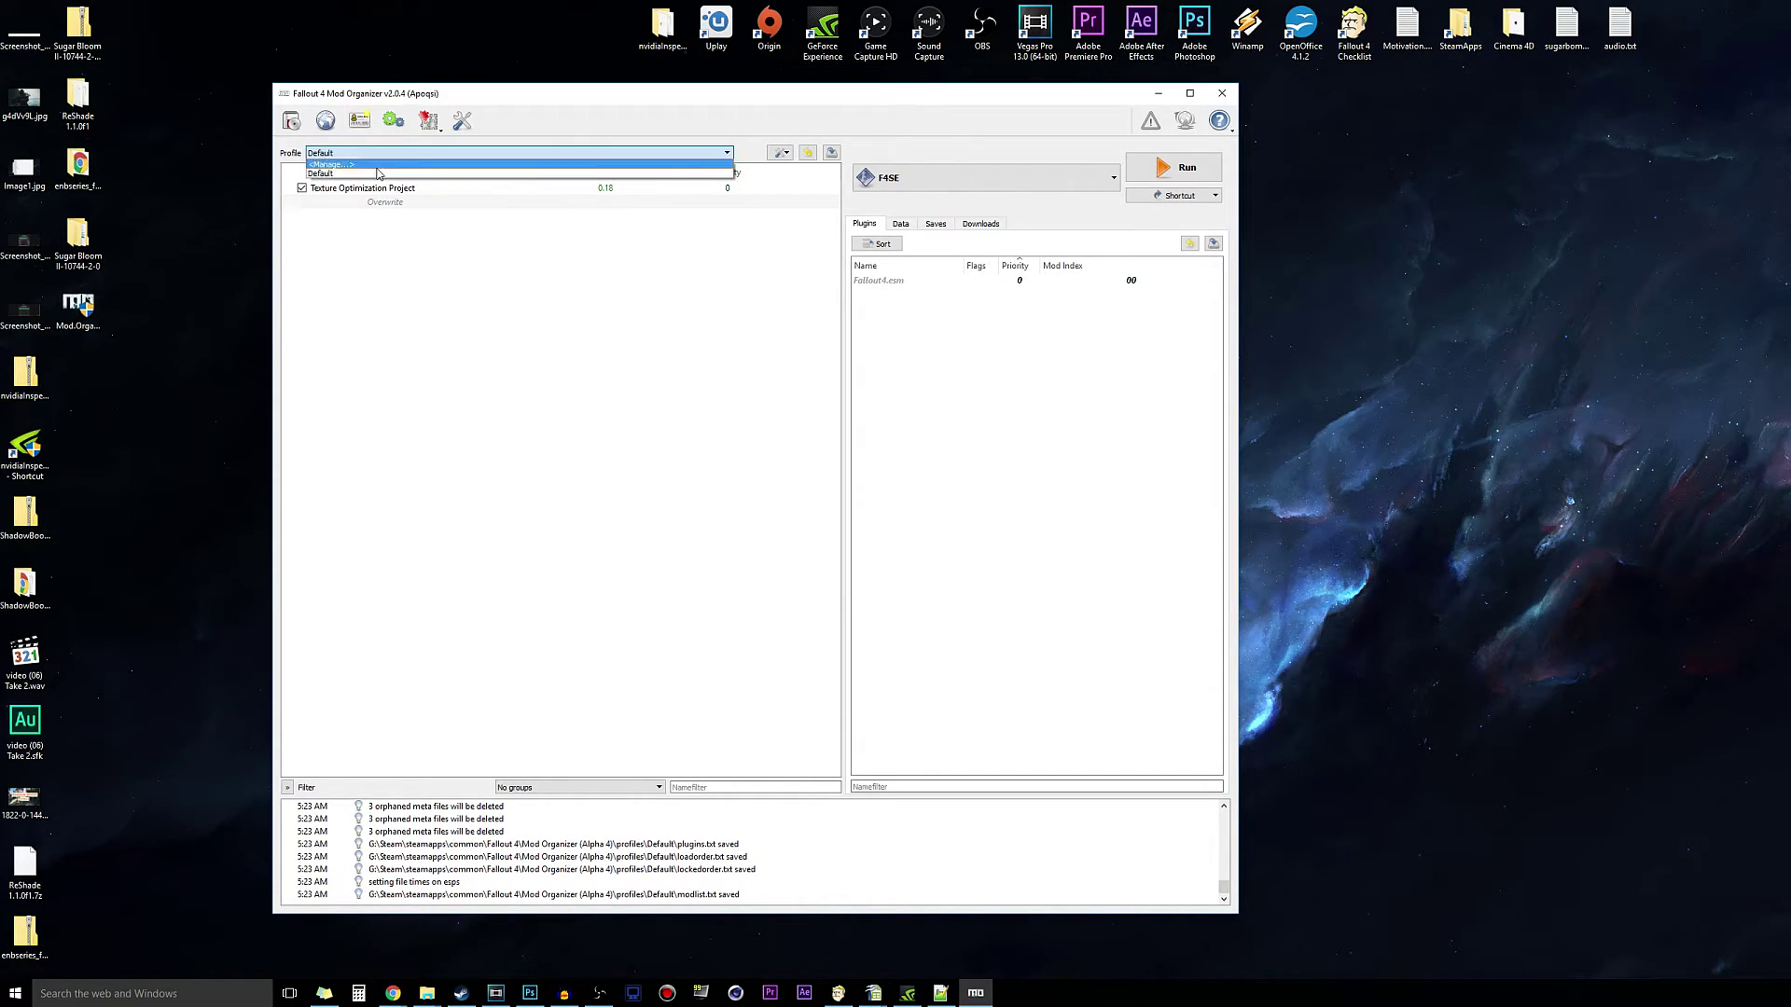
left_click(371, 154)
left_click(301, 187)
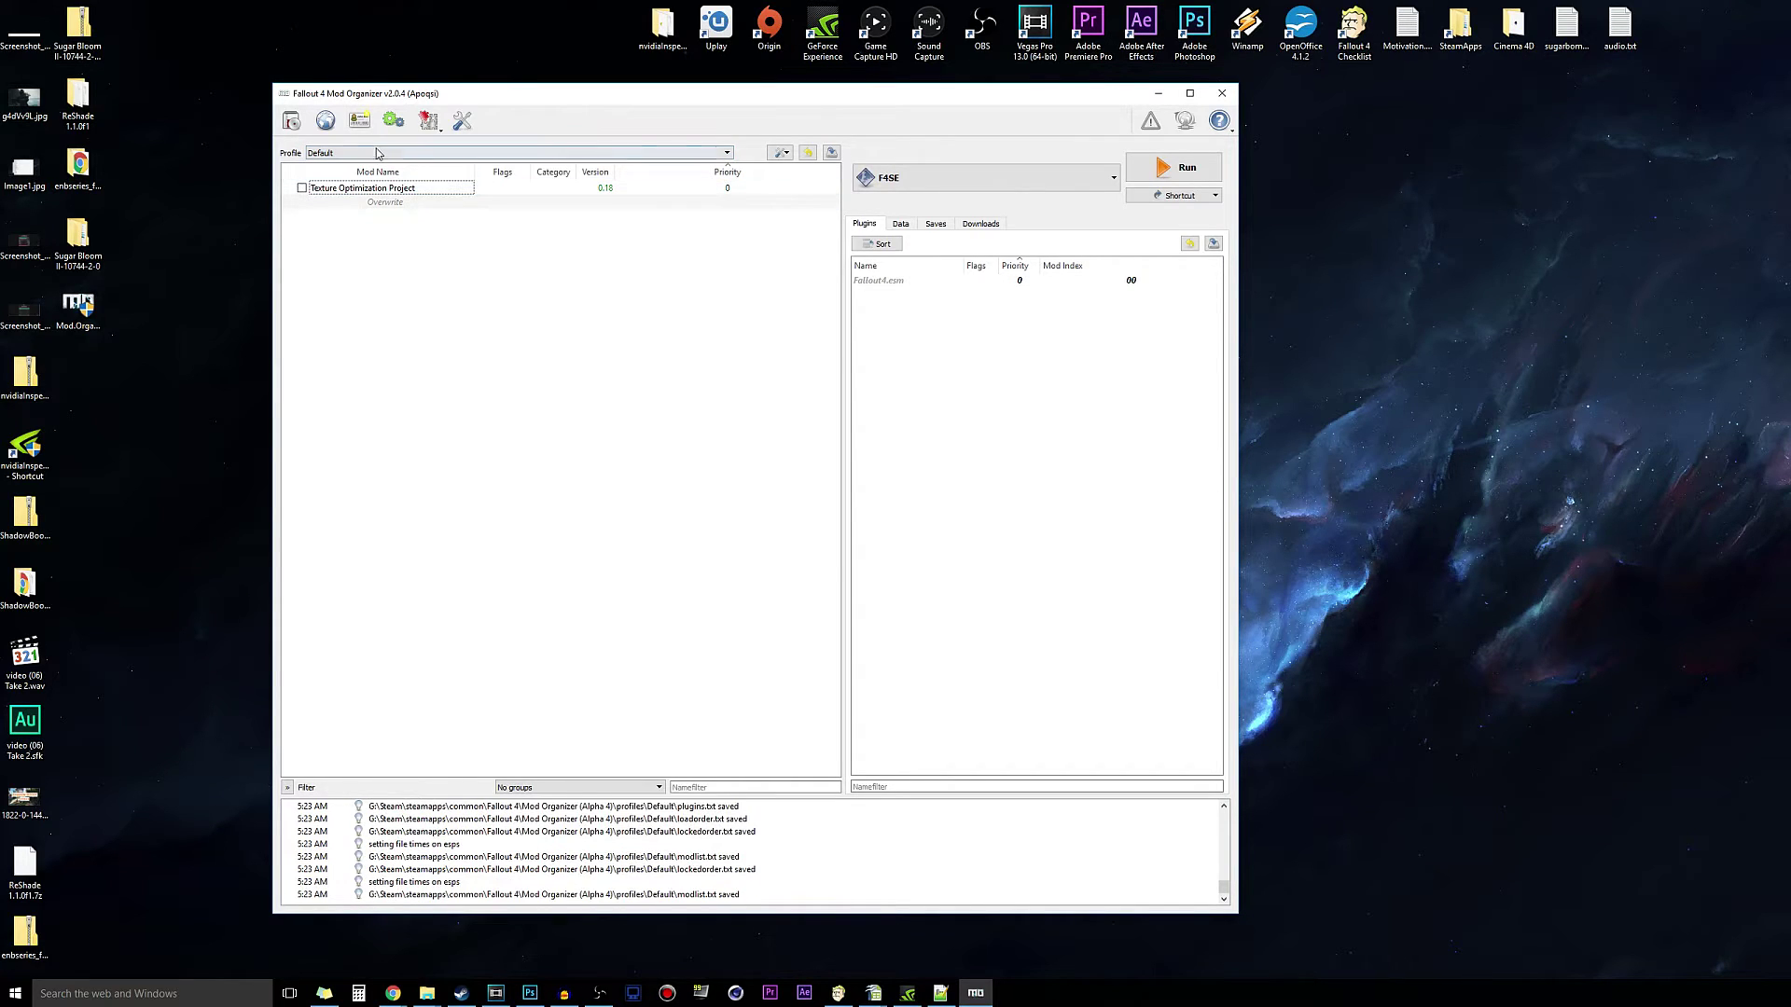
Create a new profile named "Mod Testing" with Default Game Settings left off, and leave the profile manager
left_click(369, 155)
left_click(338, 164)
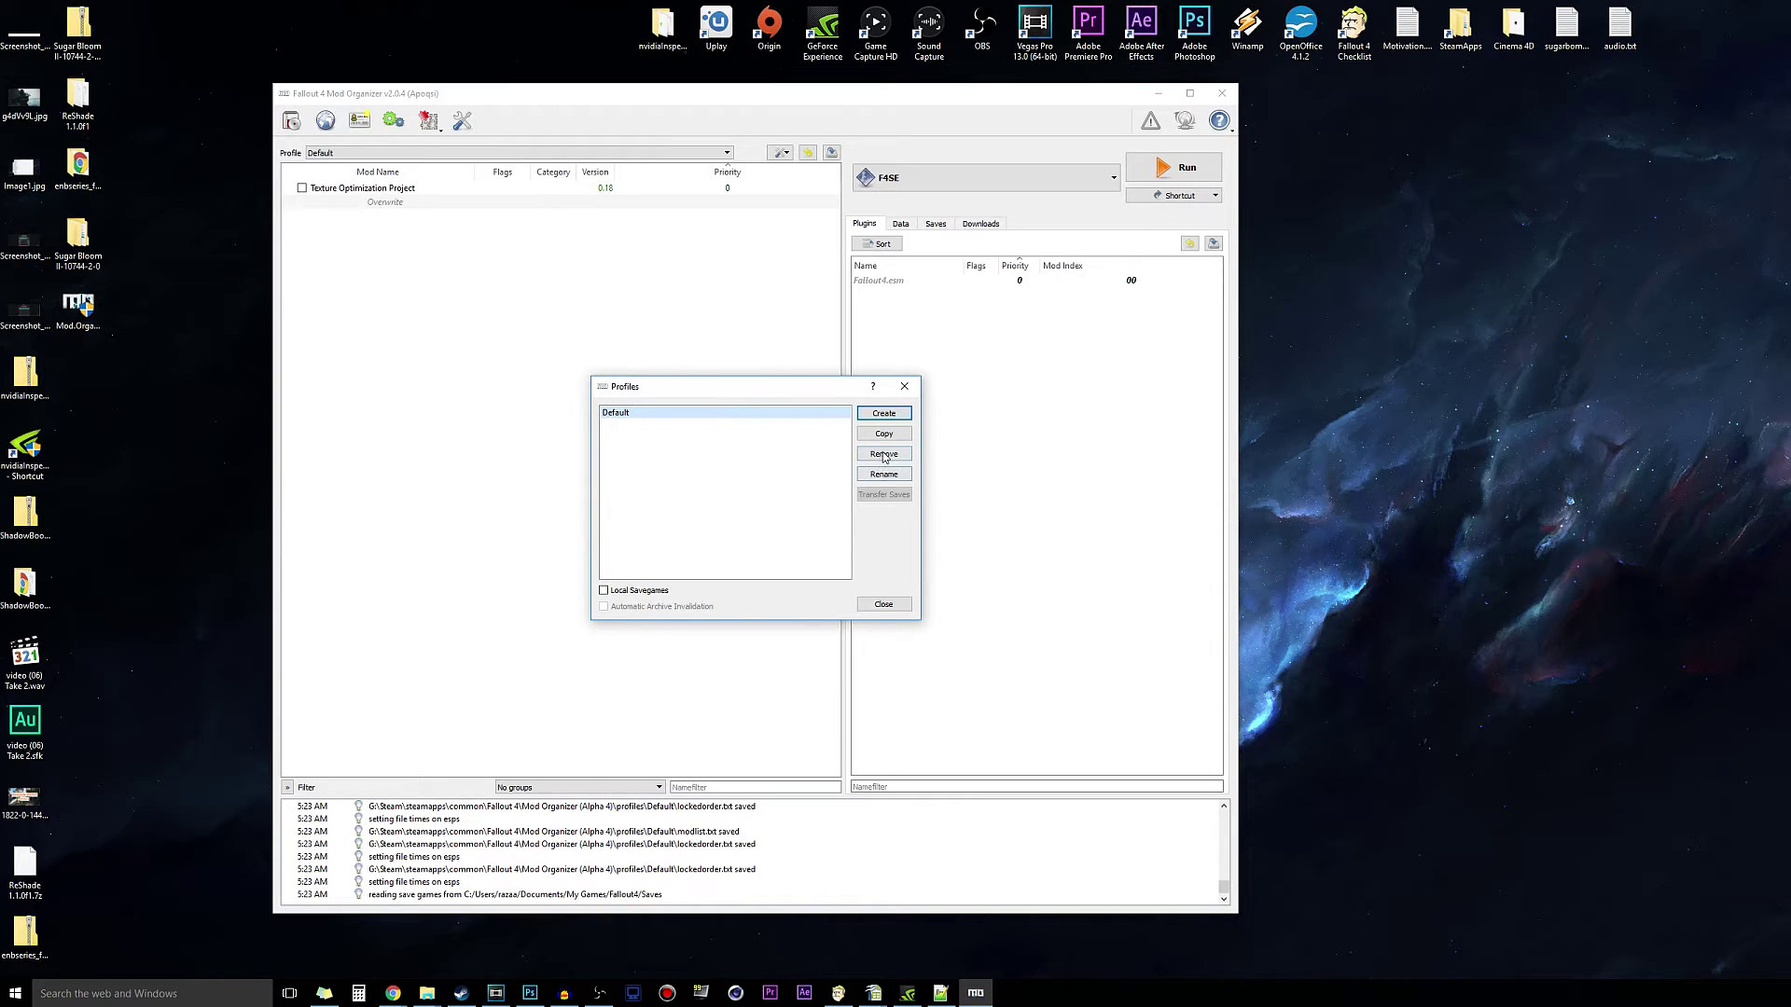
left_click(883, 413)
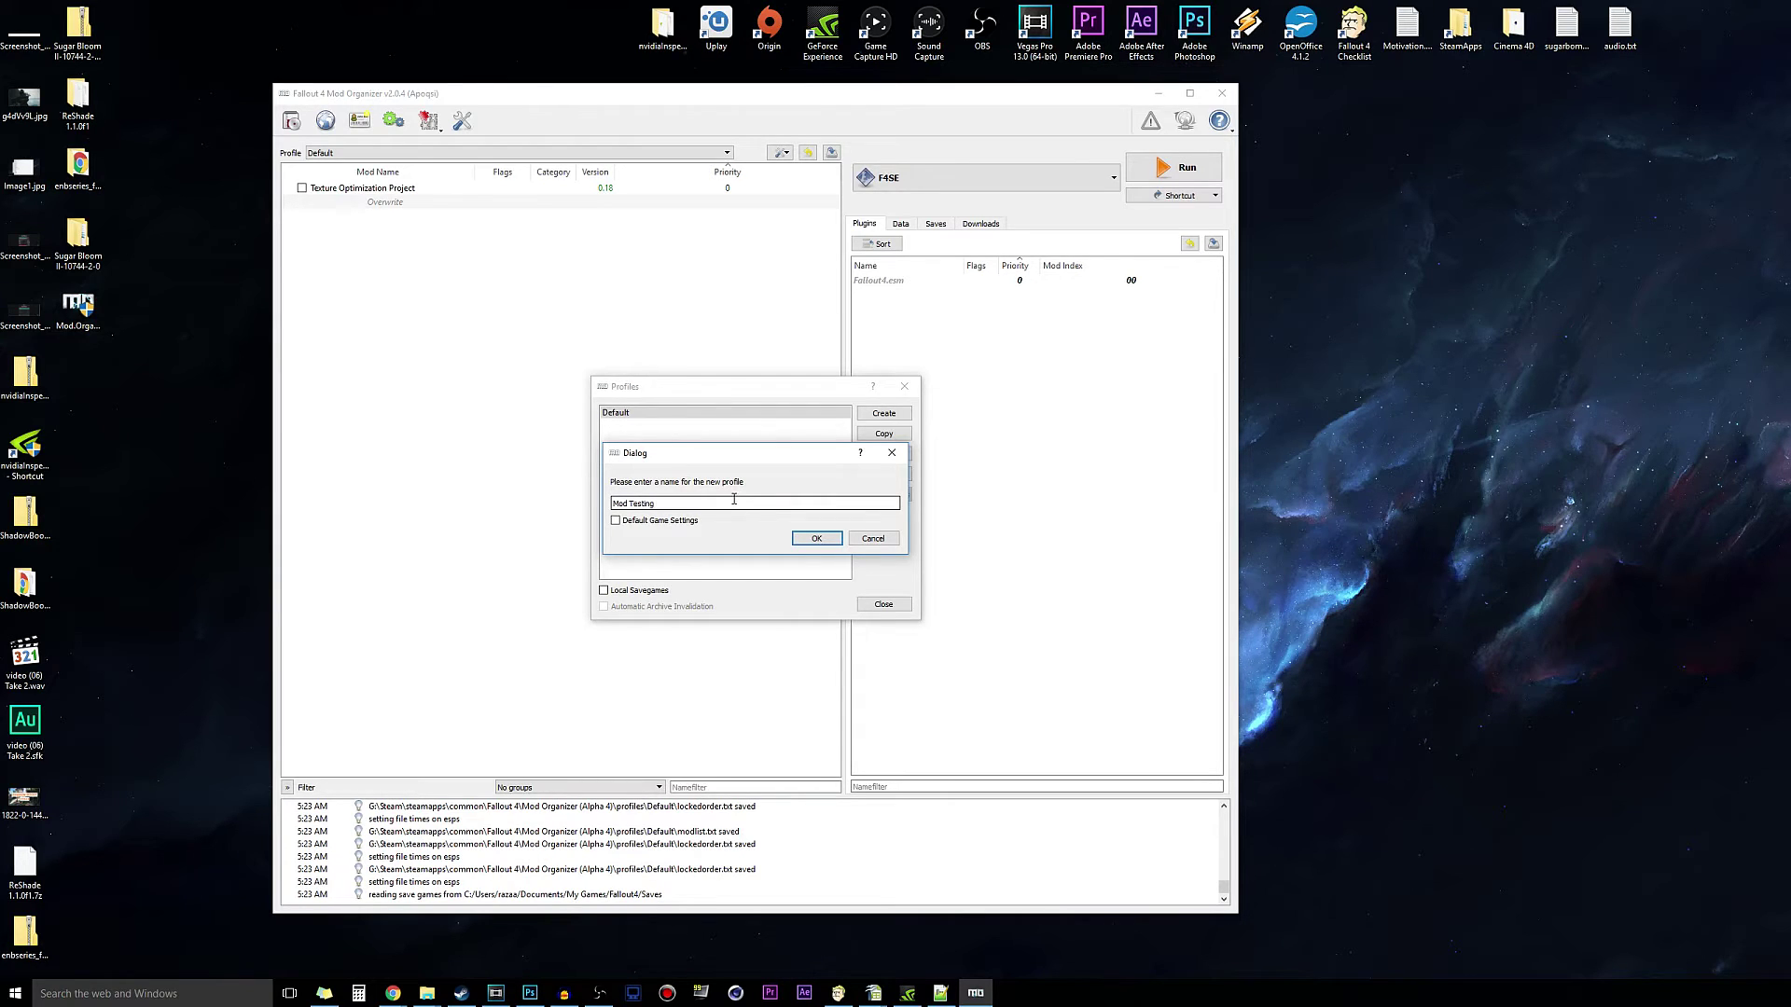
left_click(816, 539)
left_click(647, 427)
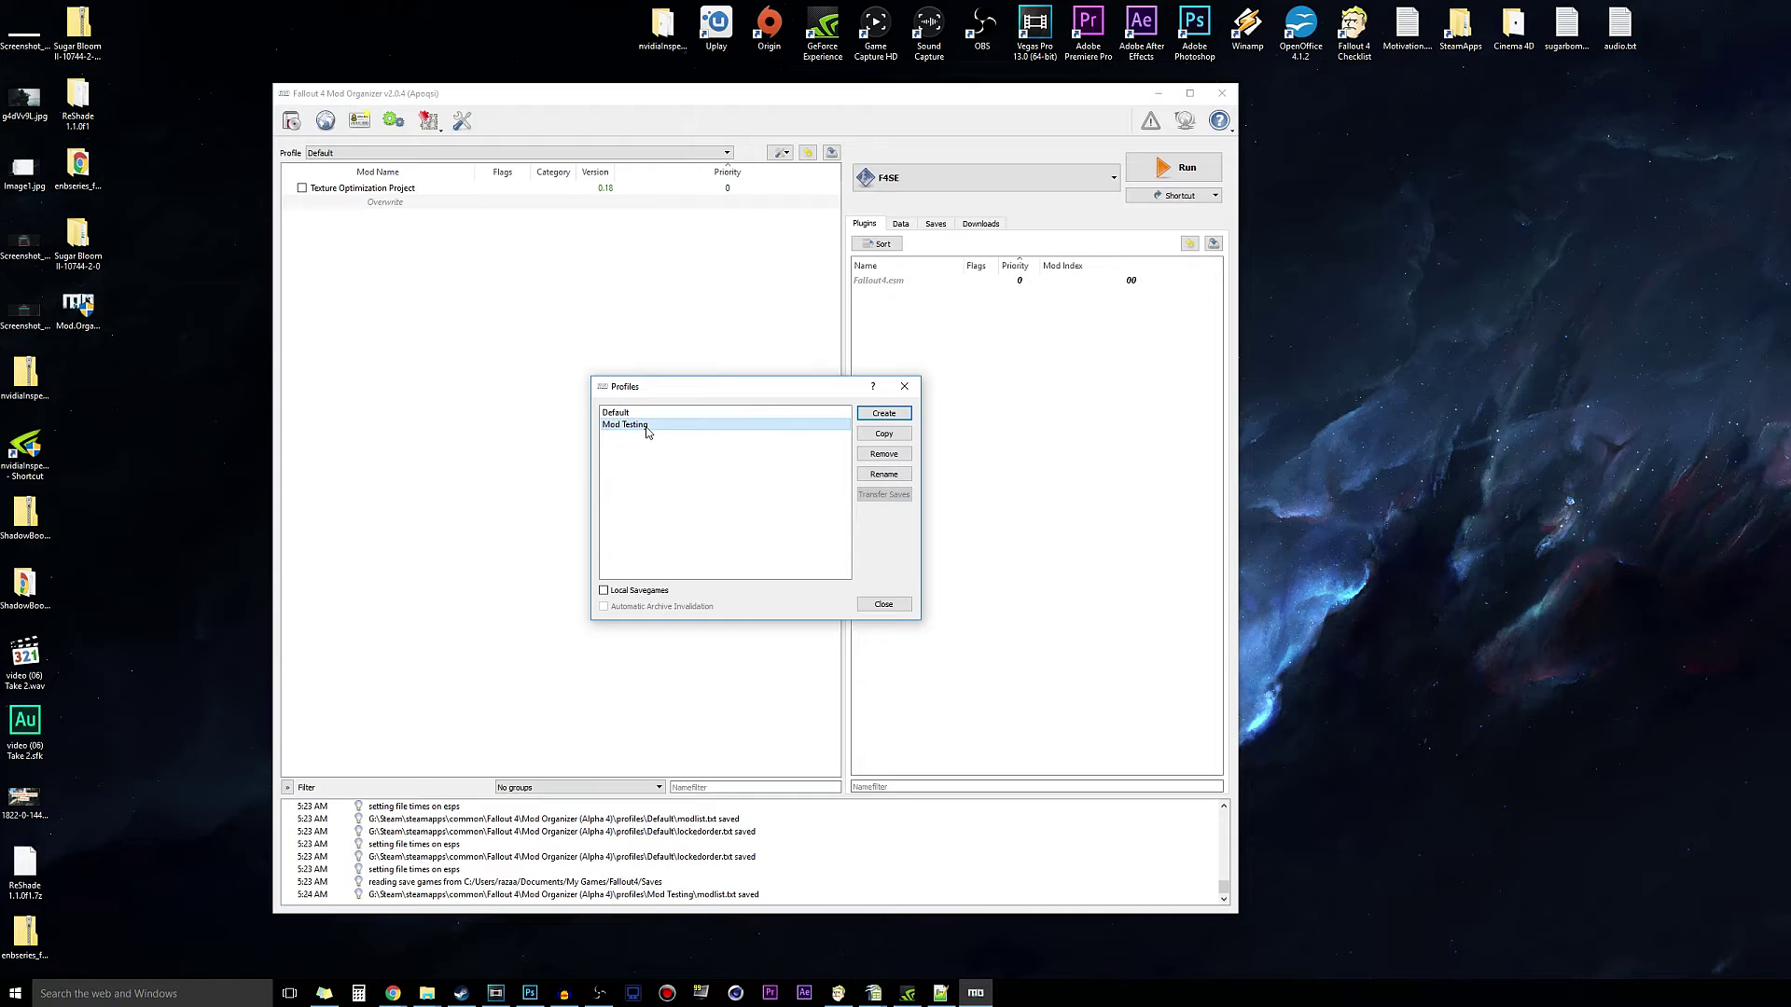
left_click(883, 604)
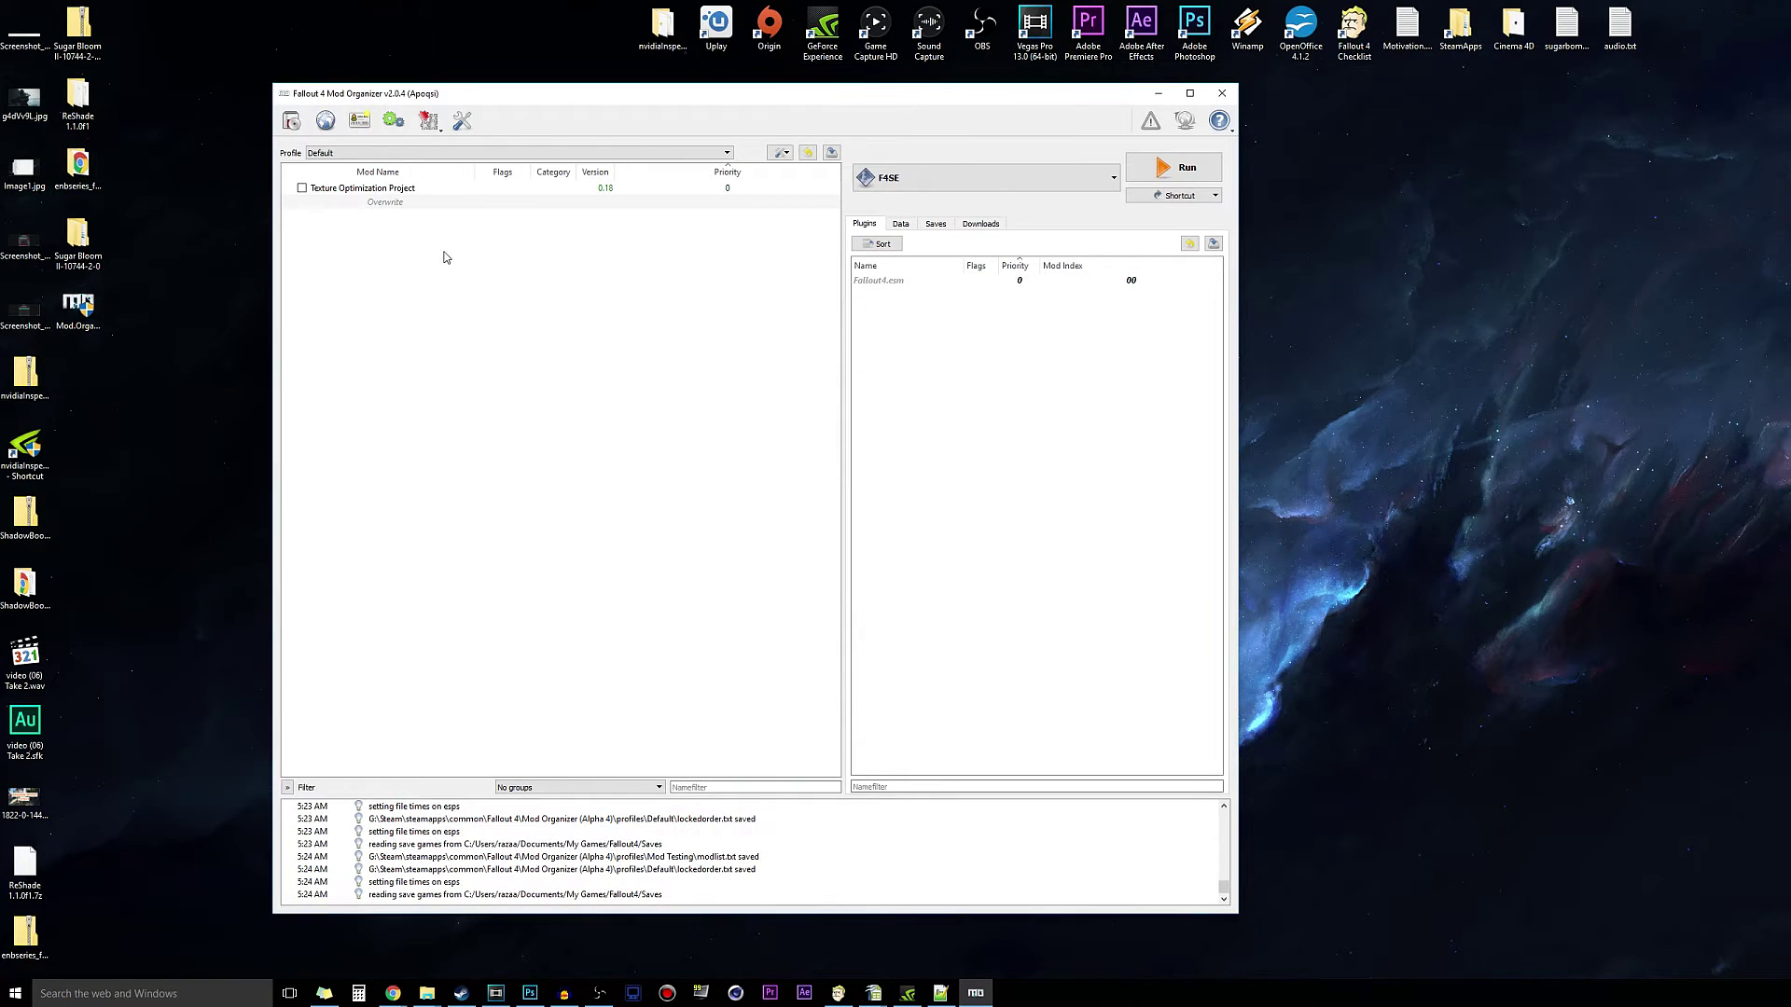
Switch to the Mod Testing profile and enable the Texture Optimization Project mod in it
left_click(389, 153)
left_click(353, 182)
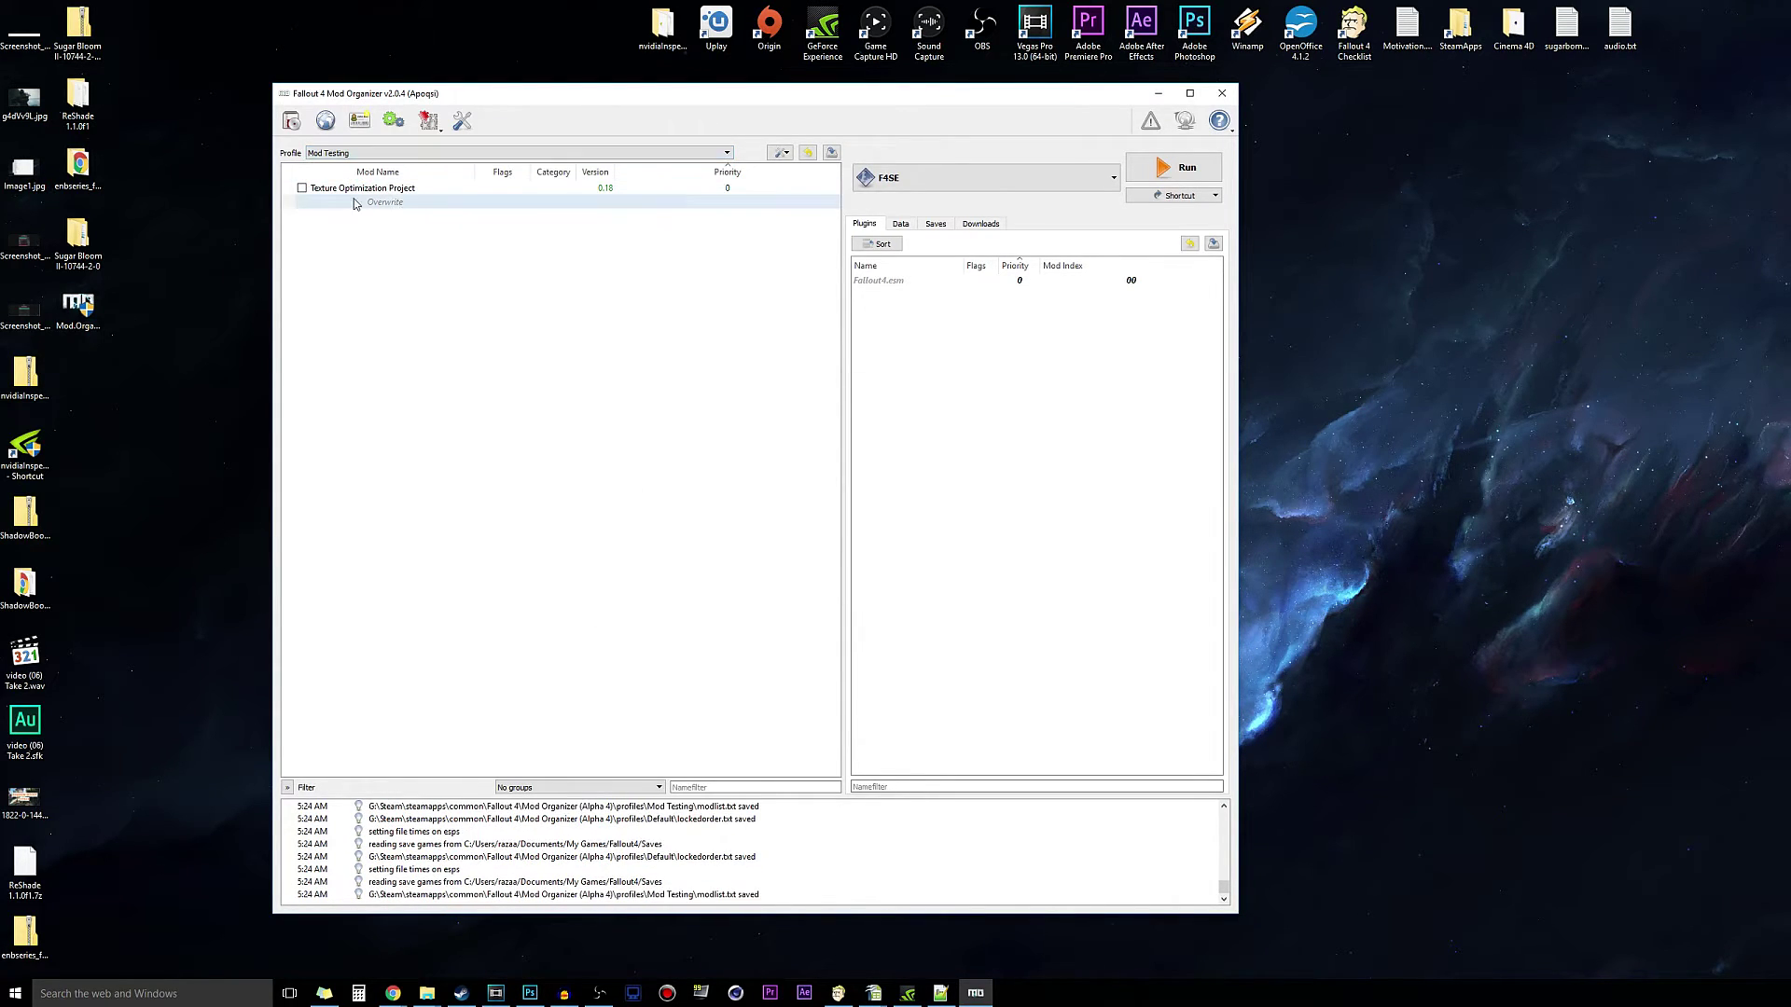
left_click(302, 189)
Compare the mod's state in the Default profile with Mod Testing, and launch F4SE from the Mod Testing profile
left_click(524, 154)
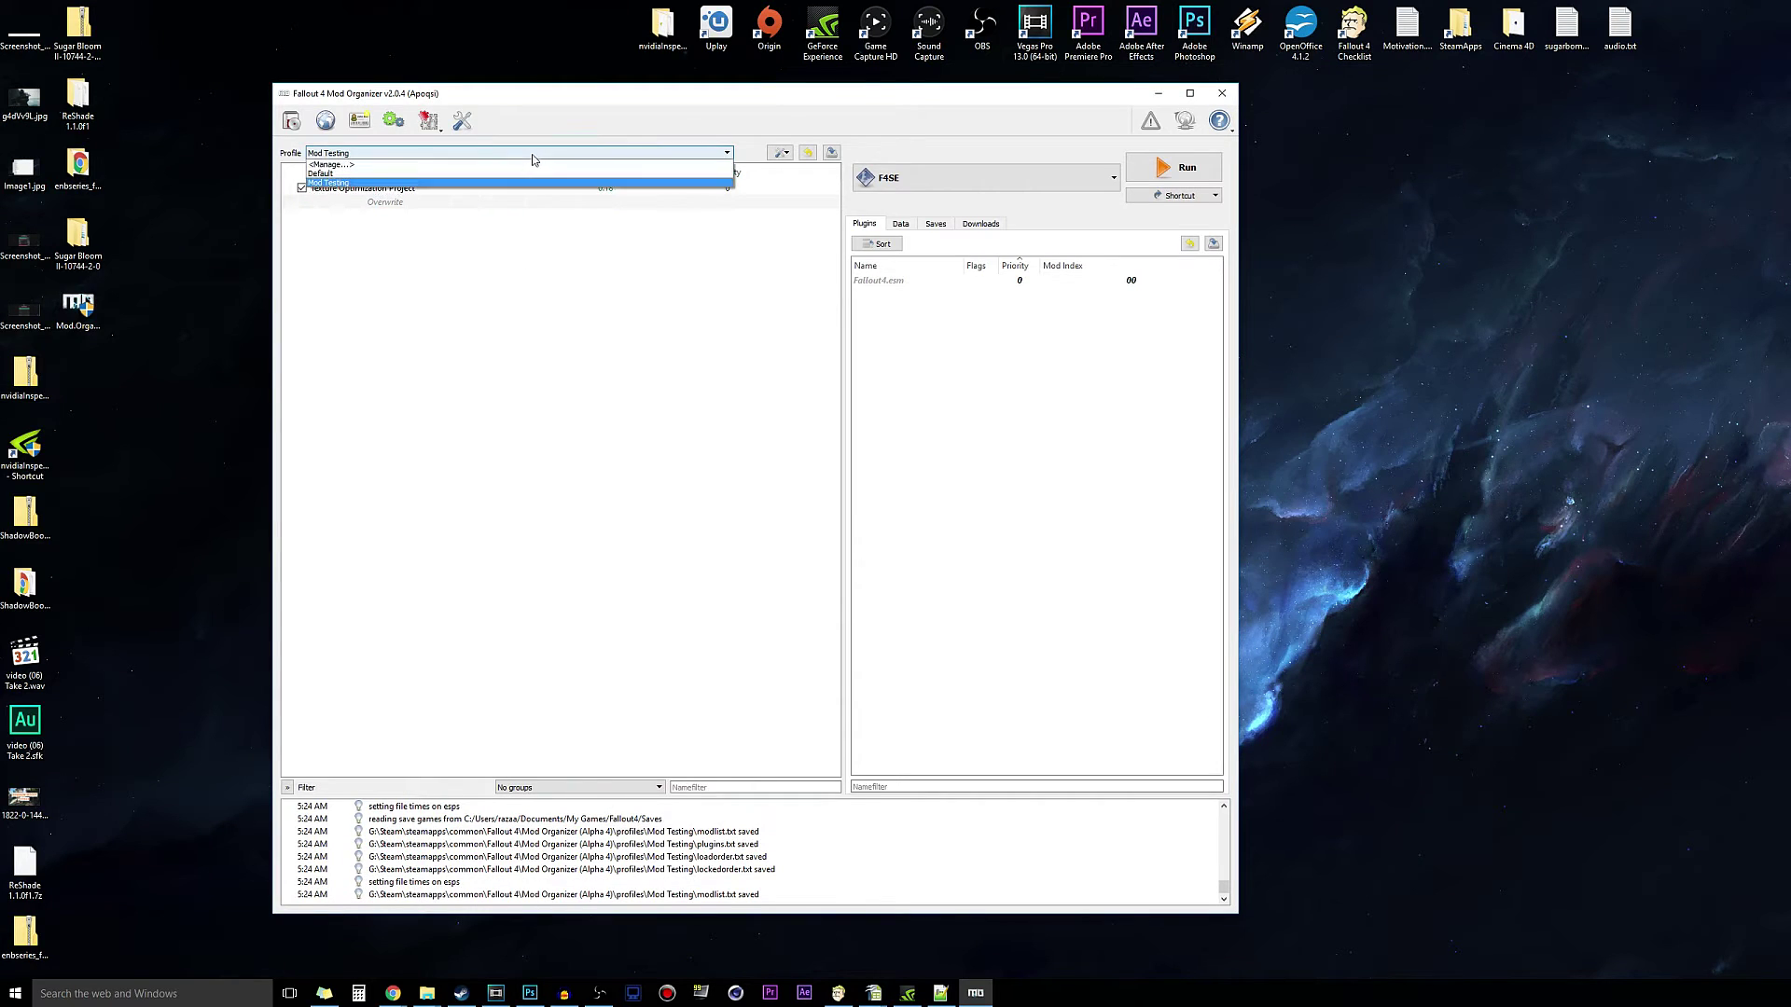
left_click(390, 173)
left_click(367, 154)
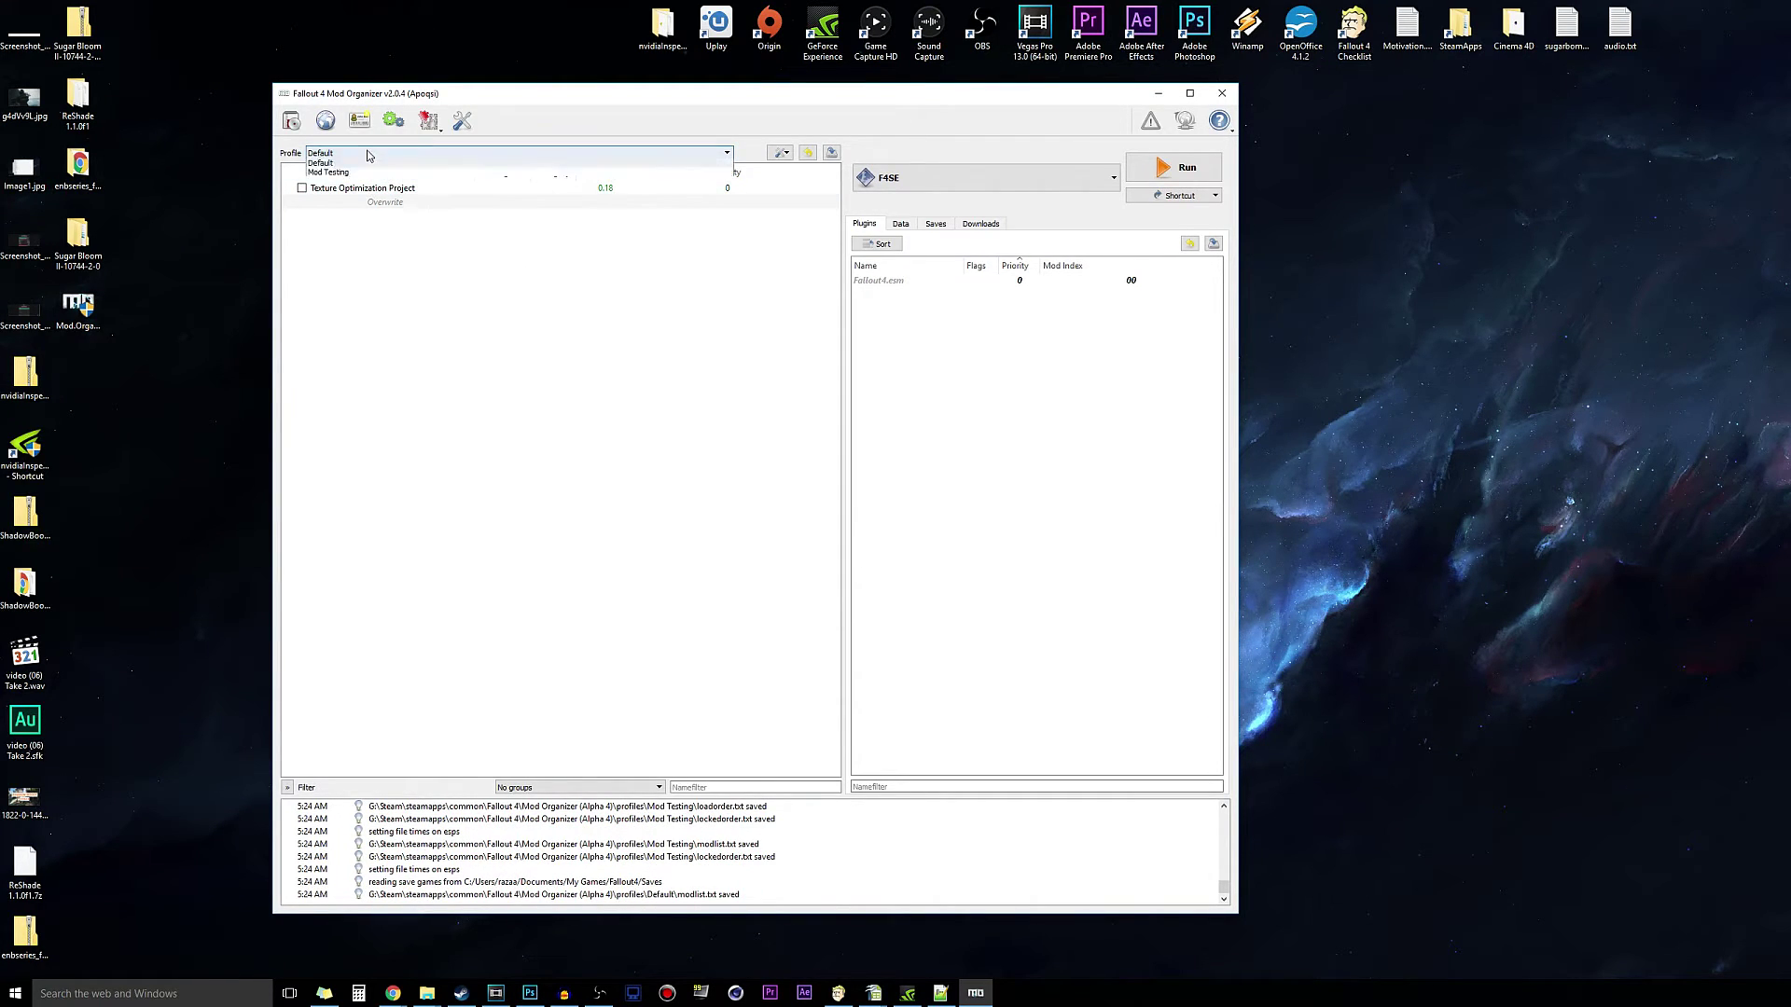
left_click(362, 182)
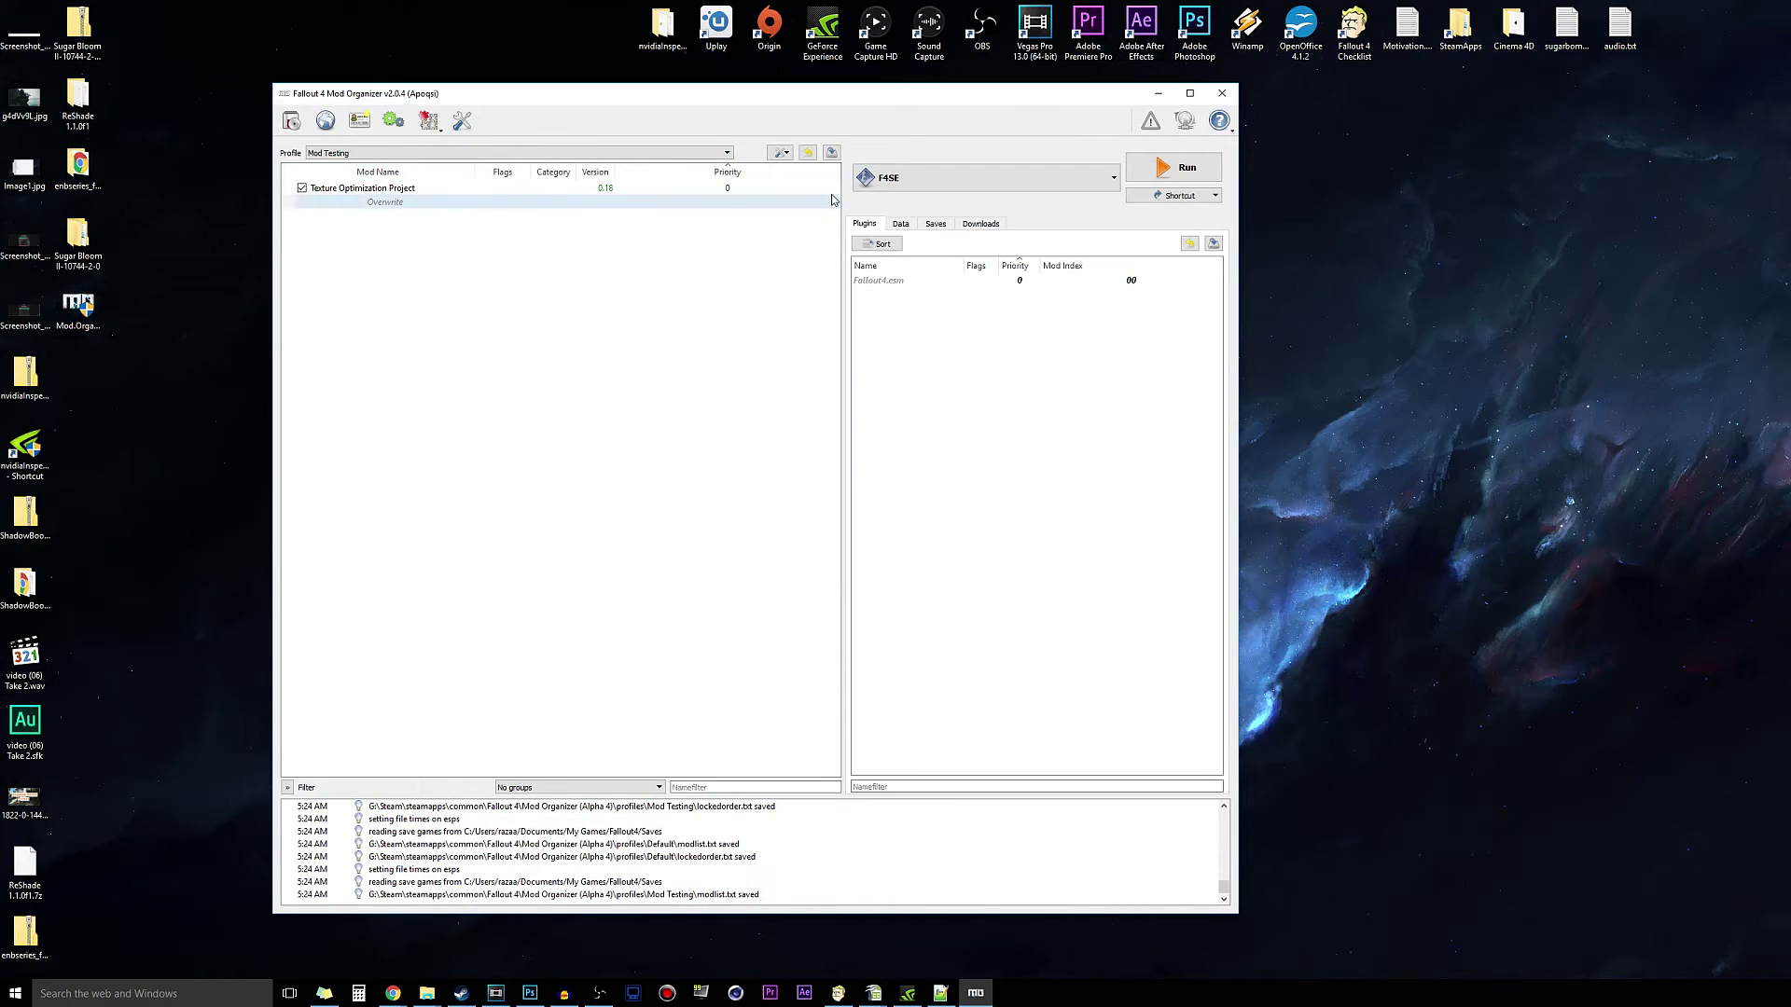
left_click(1186, 168)
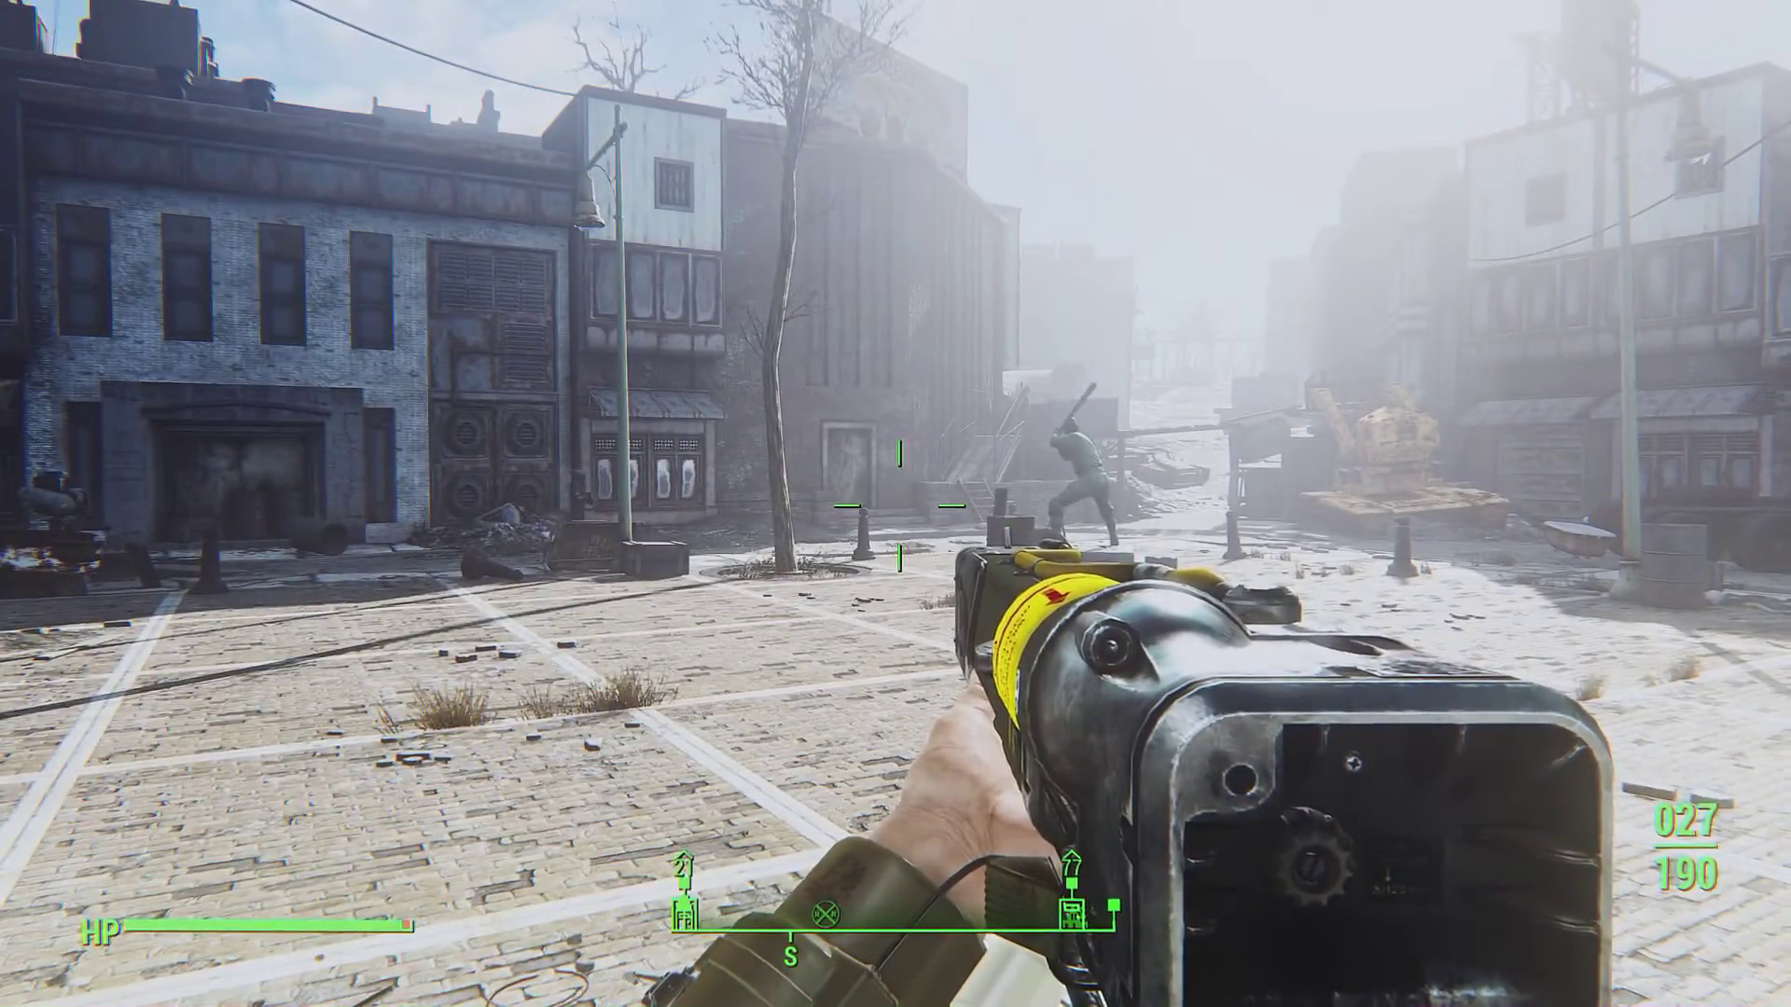
key("w")
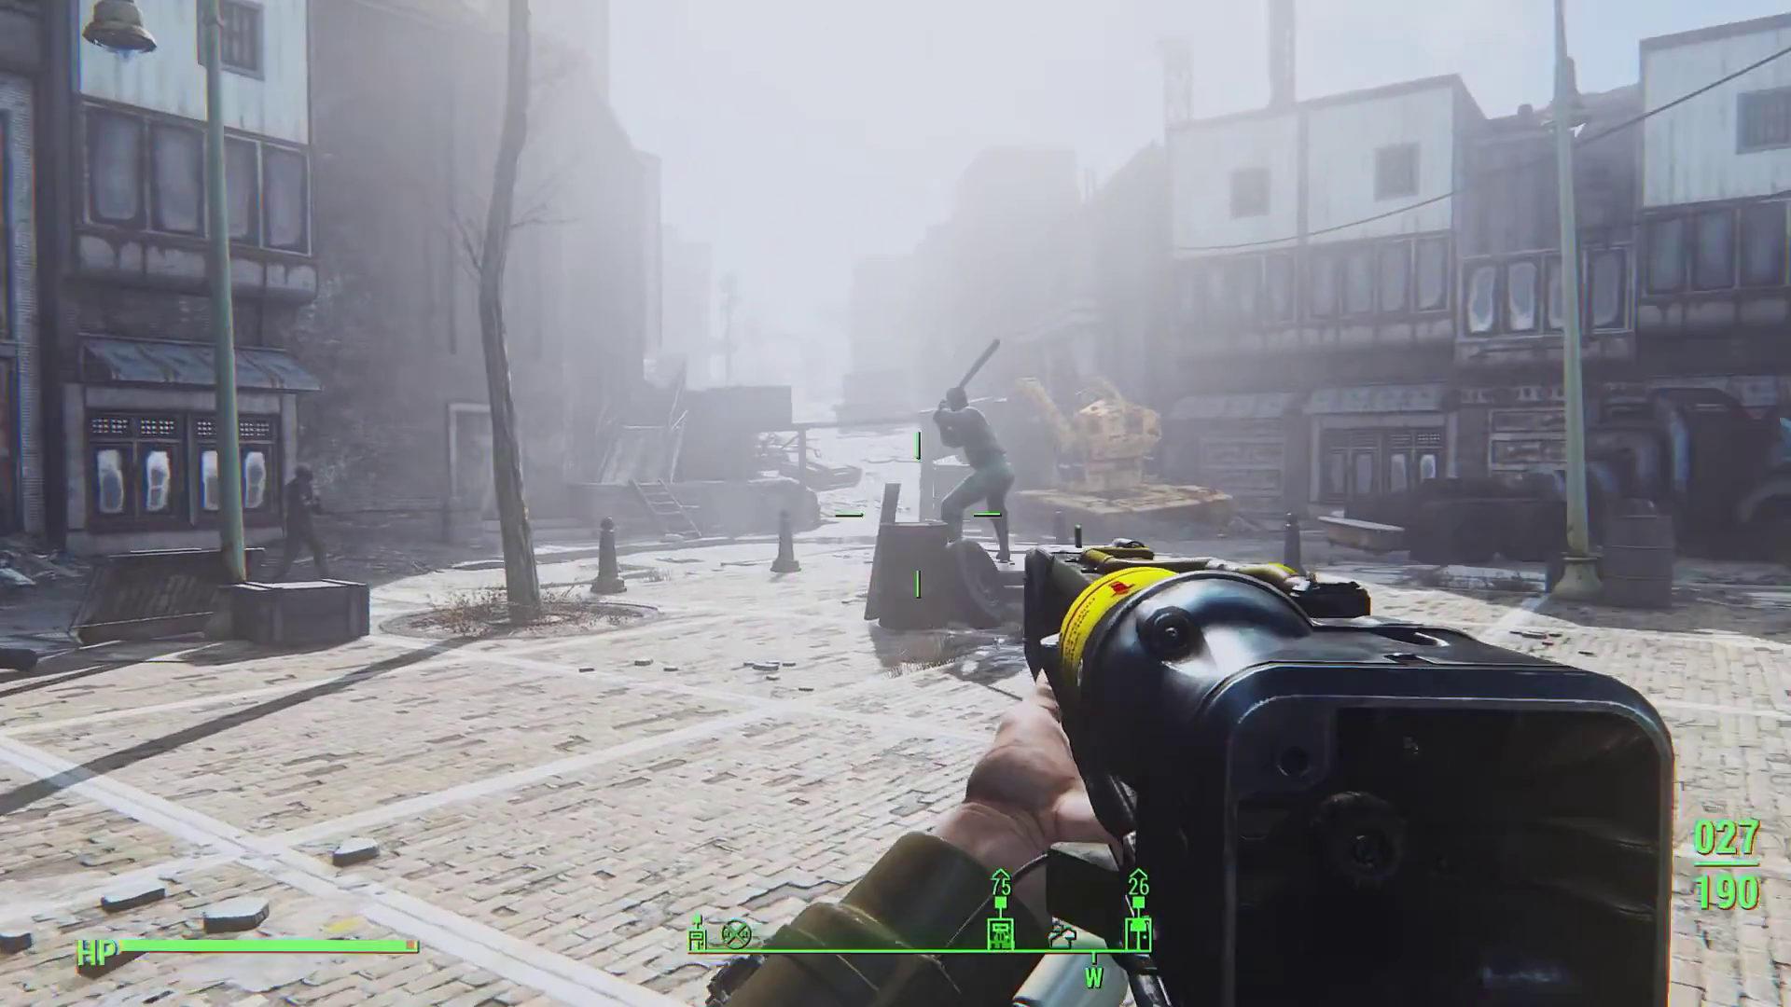
key("w")
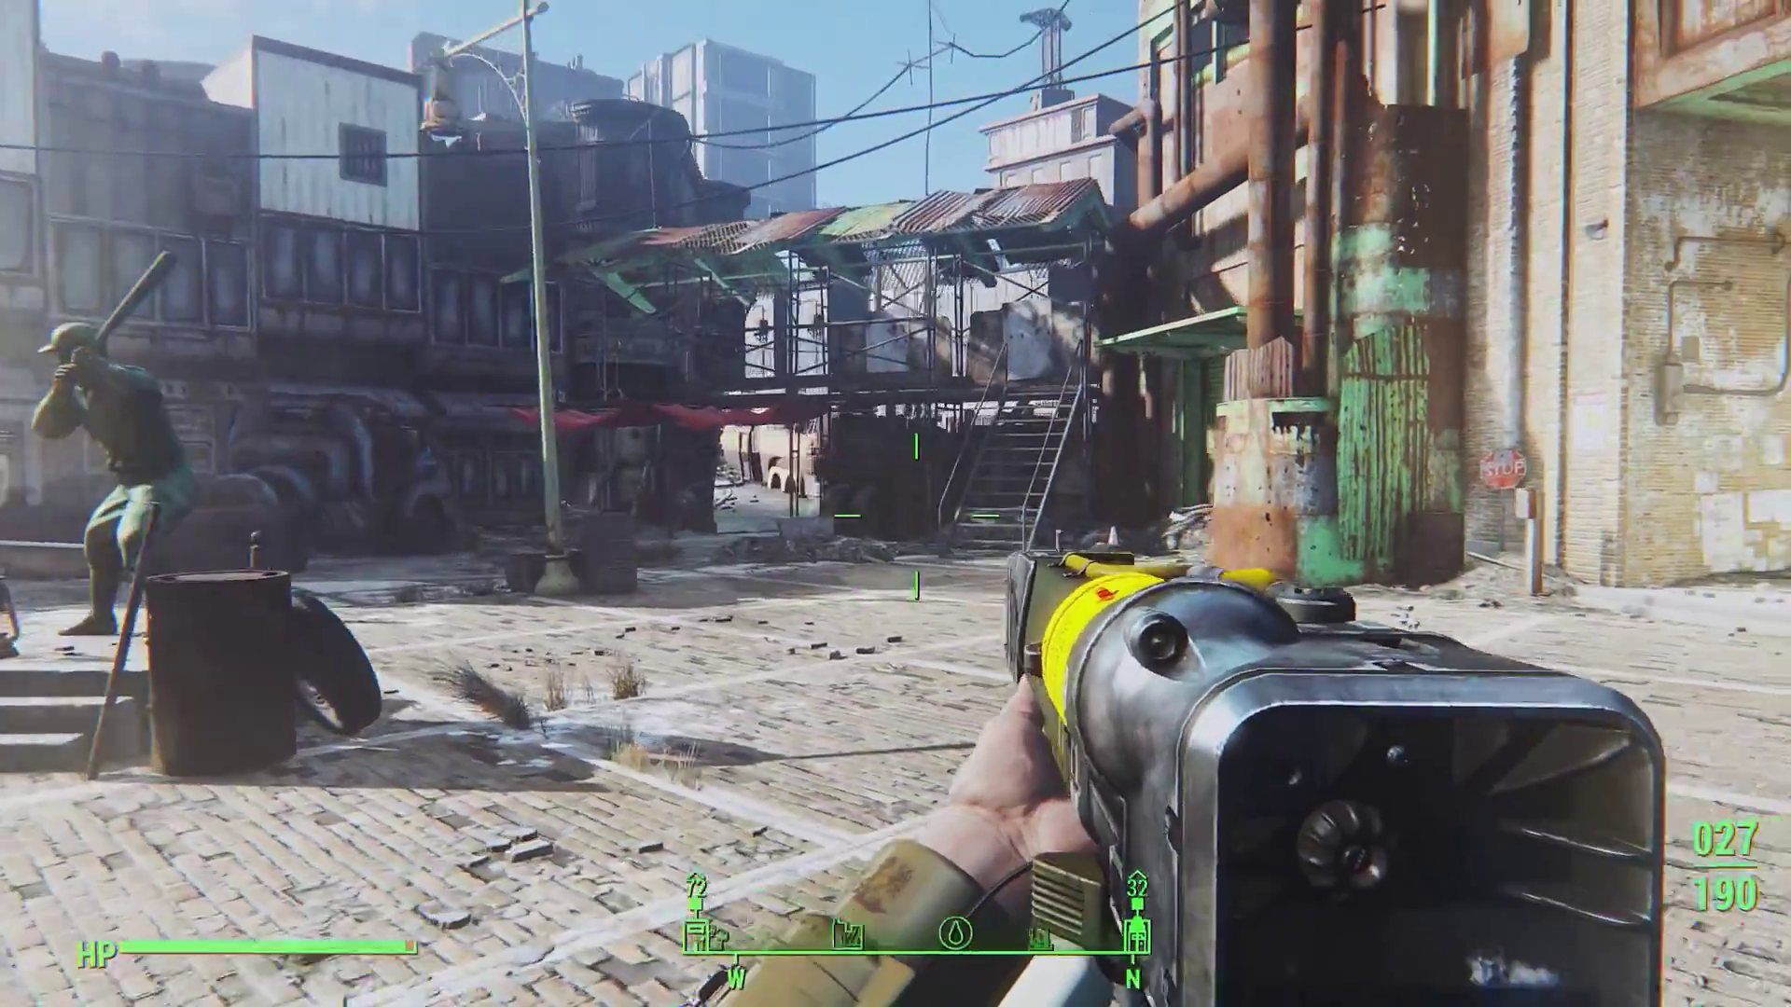
key("w")
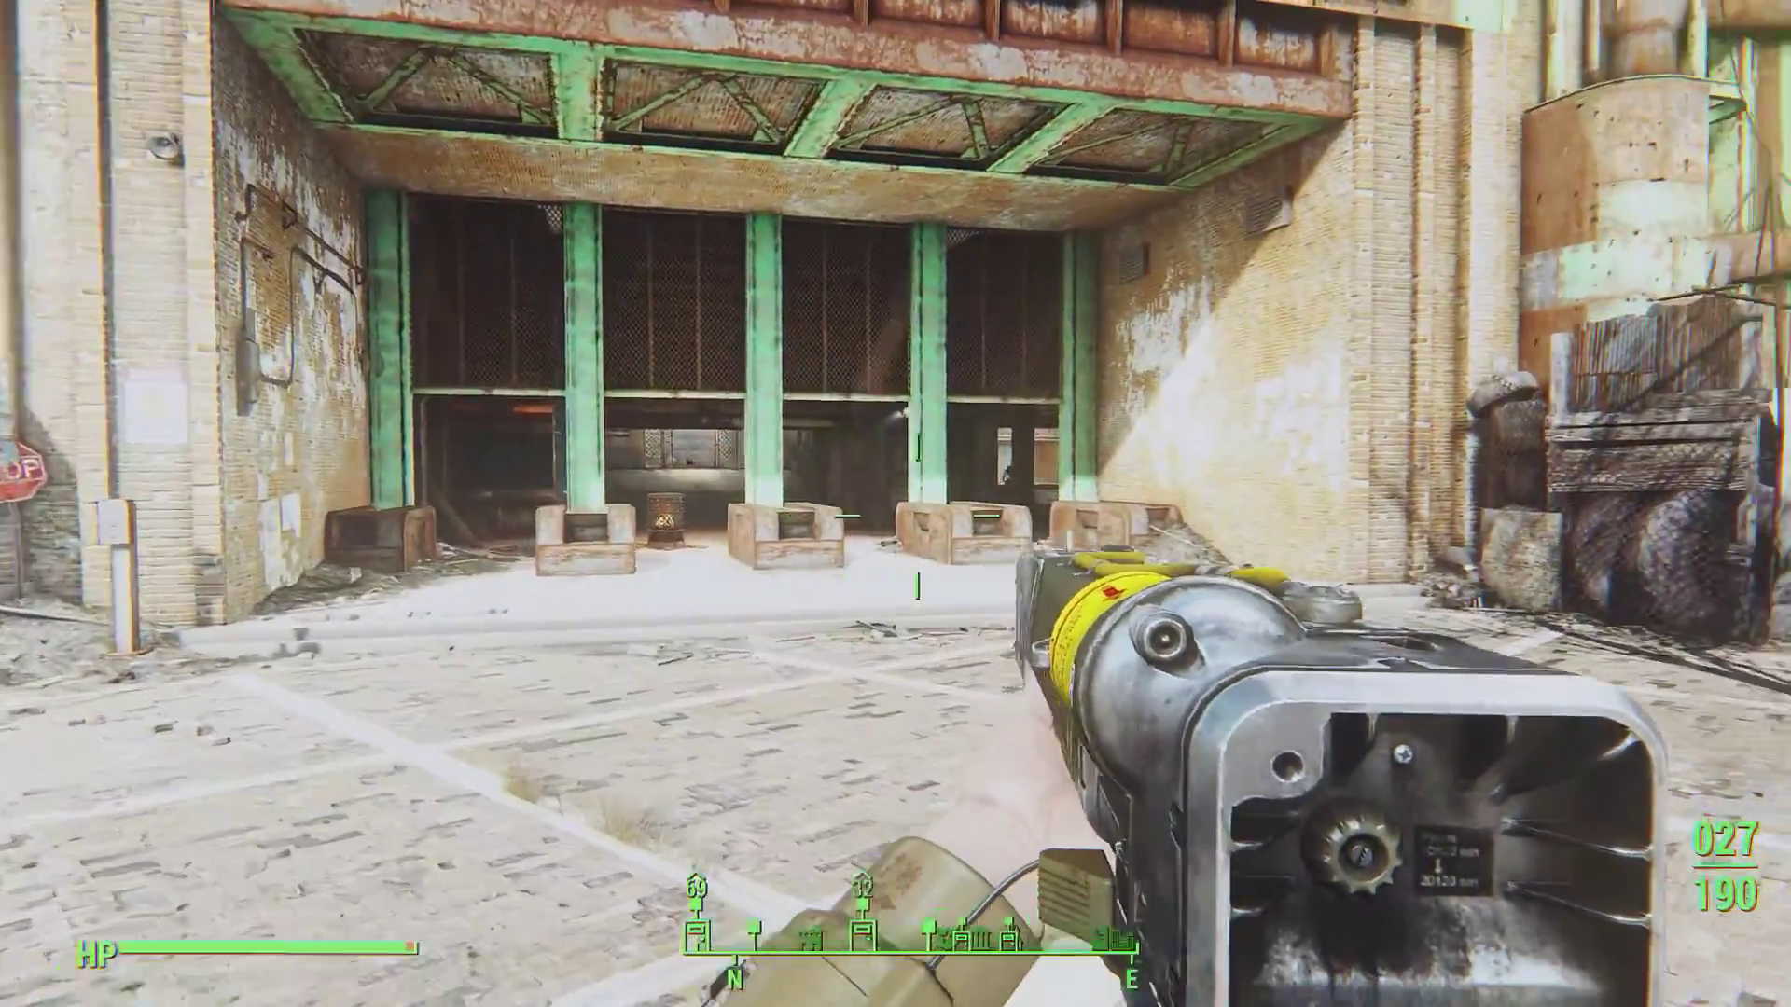
key("w")
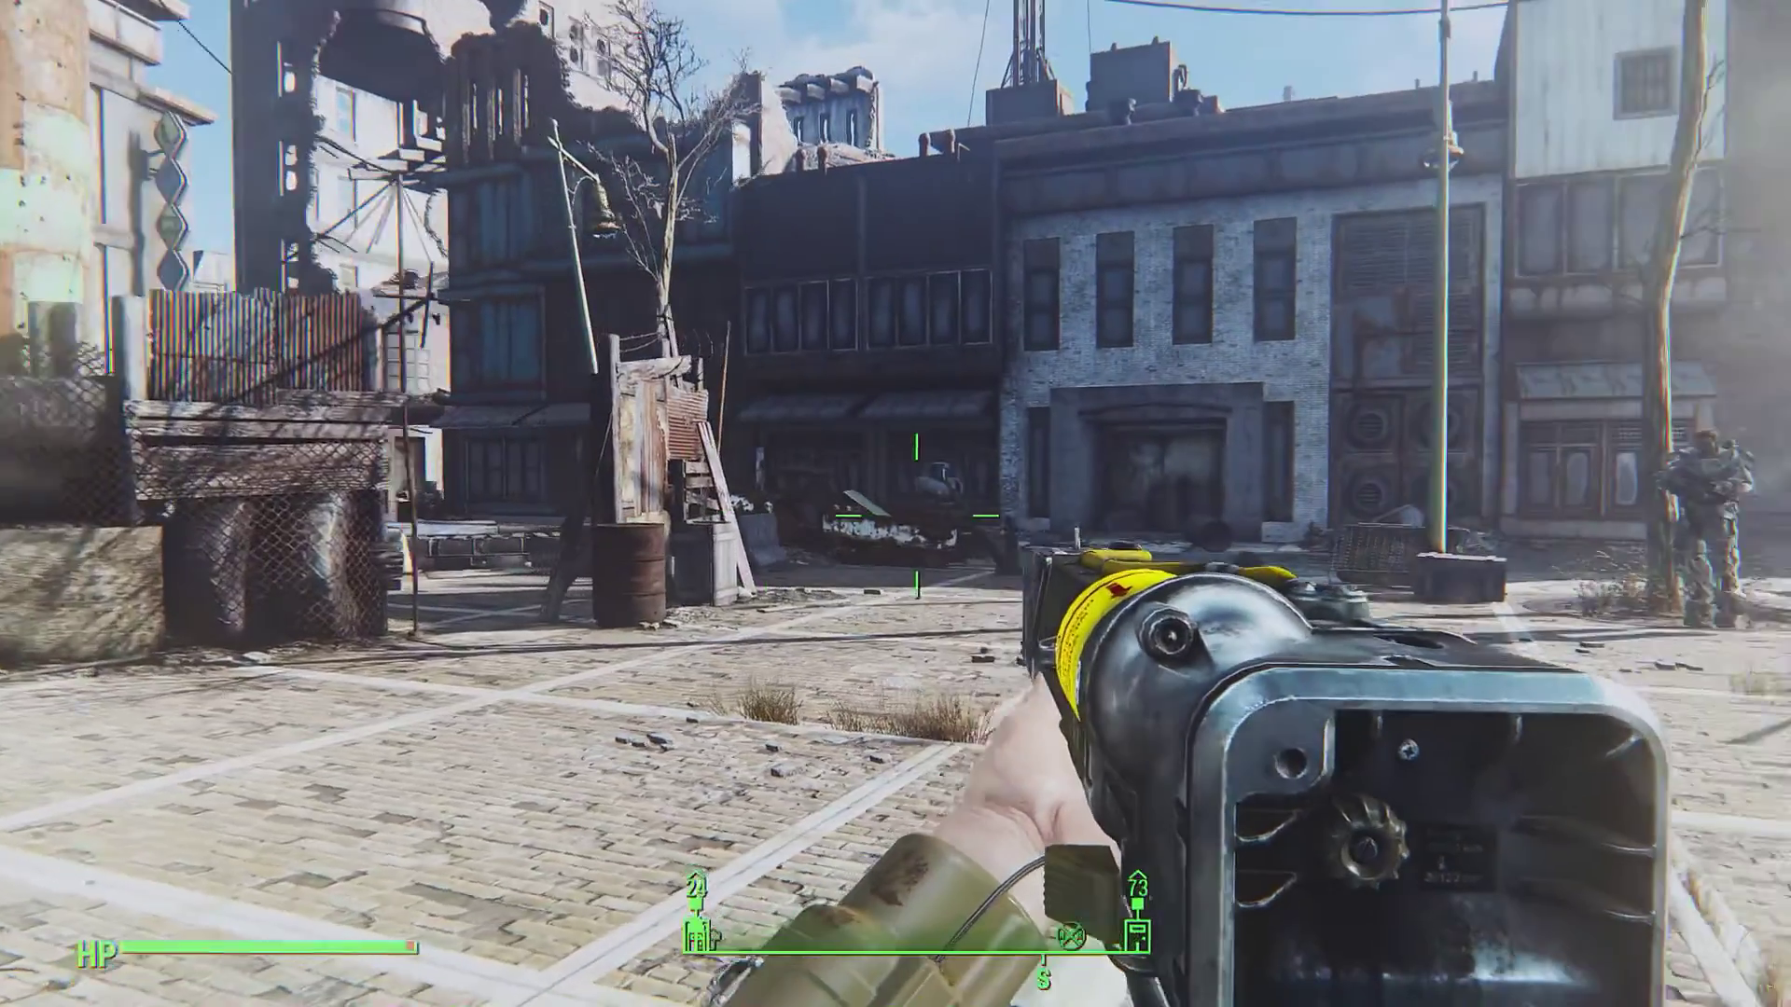
key("w")
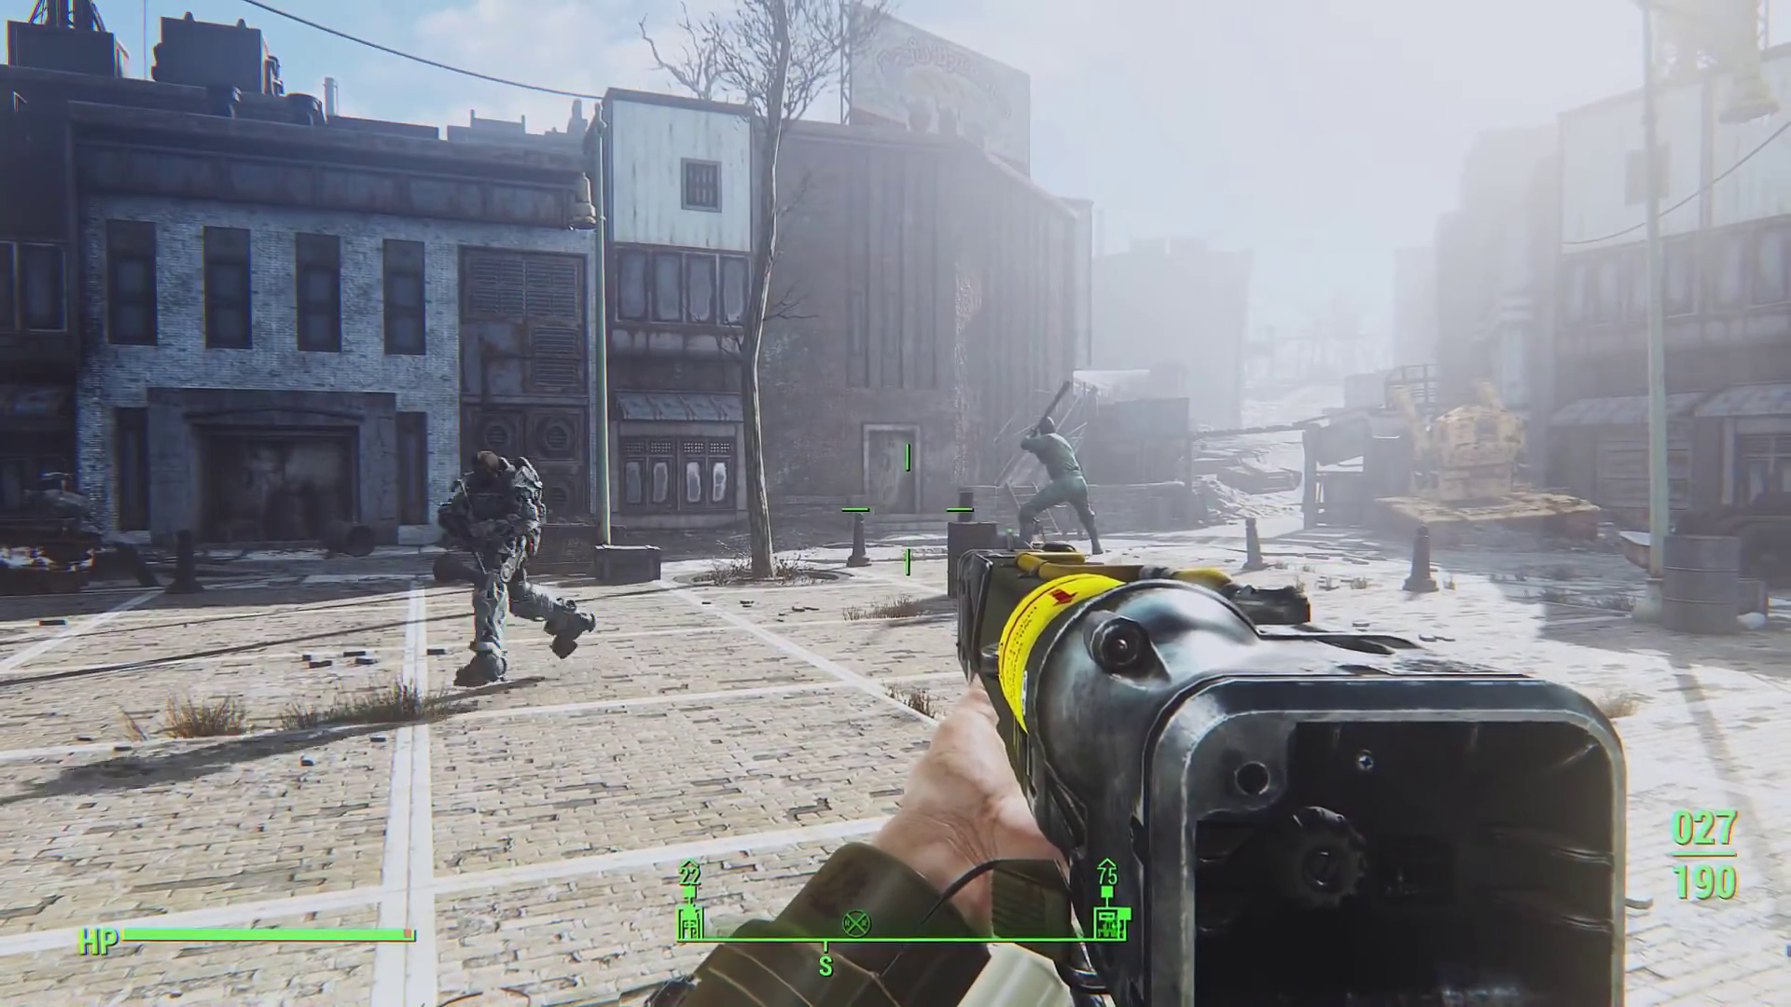
key("w")
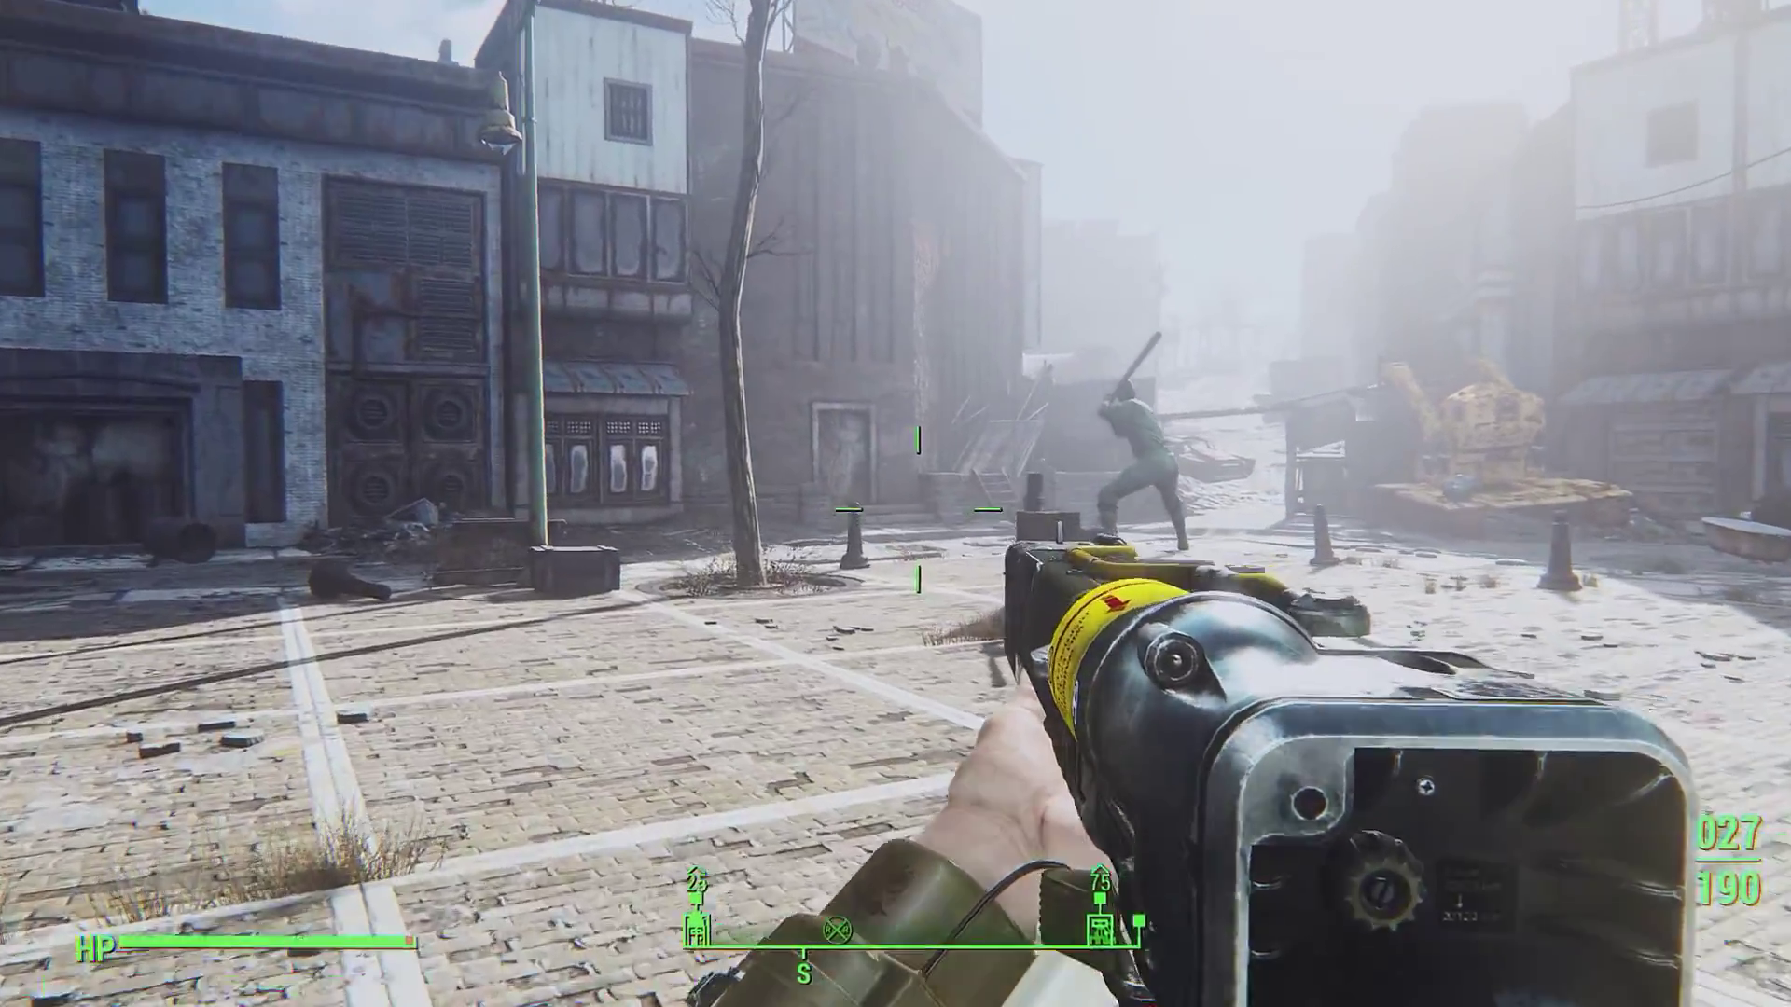
key("w")
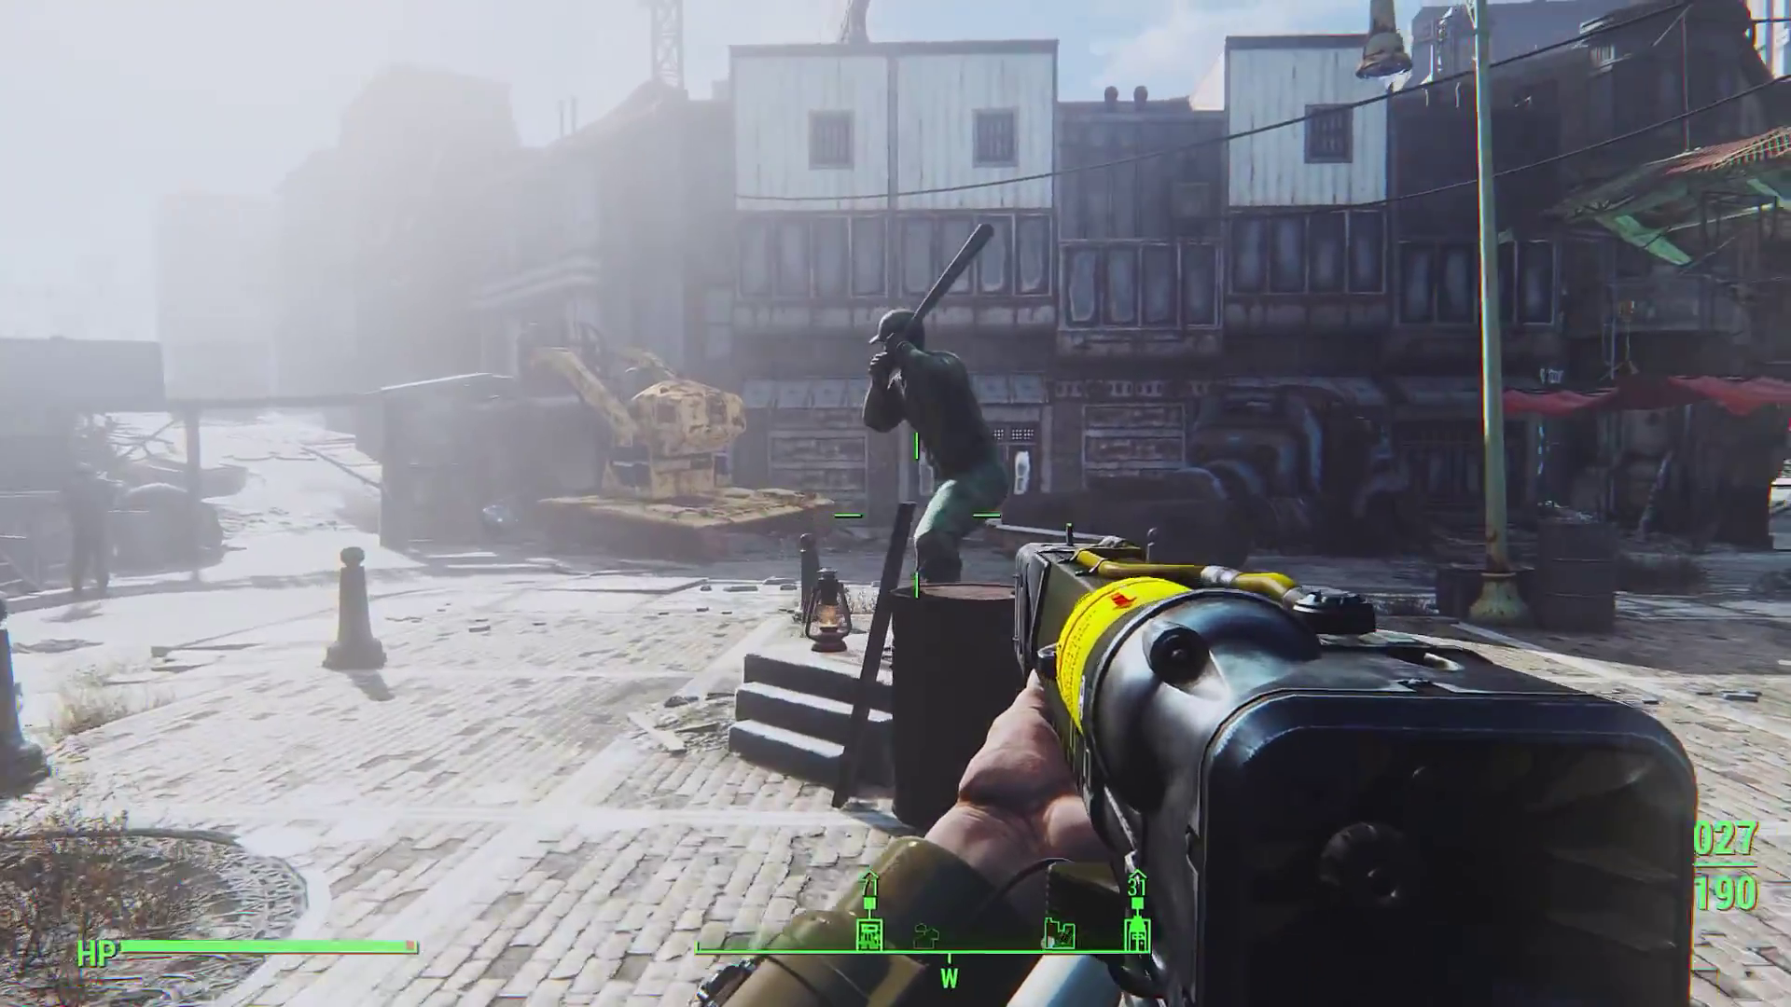
key("s")
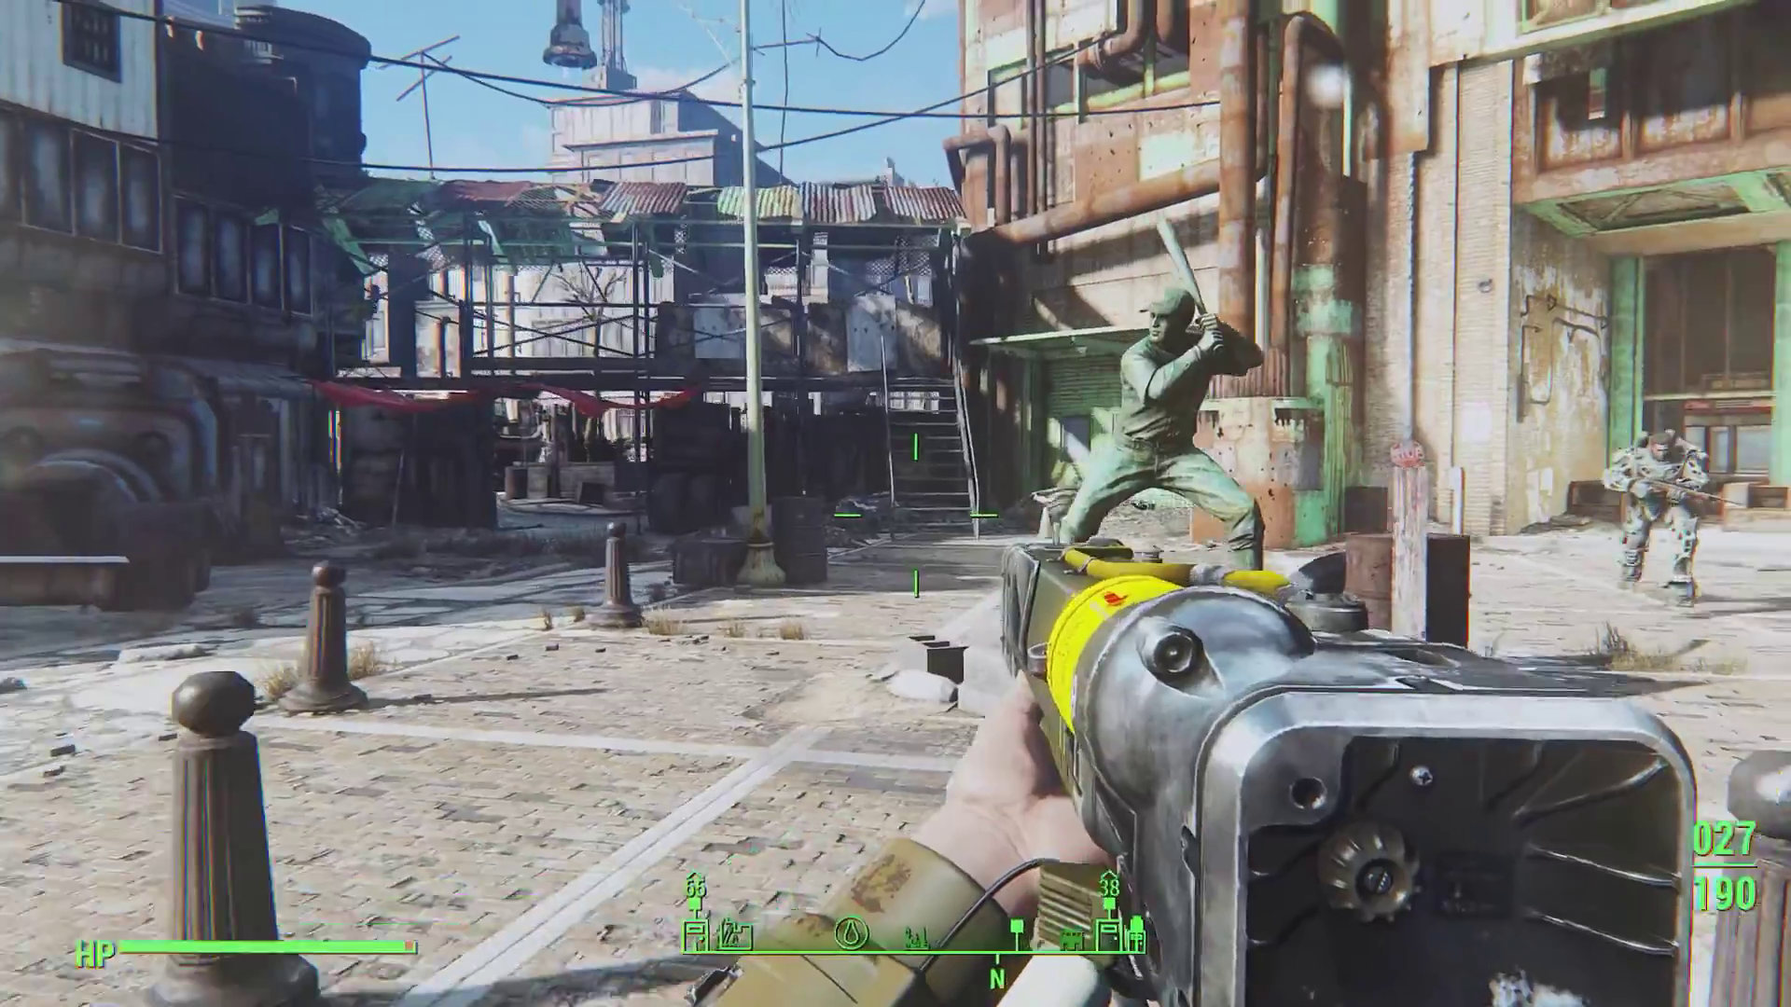
key("w")
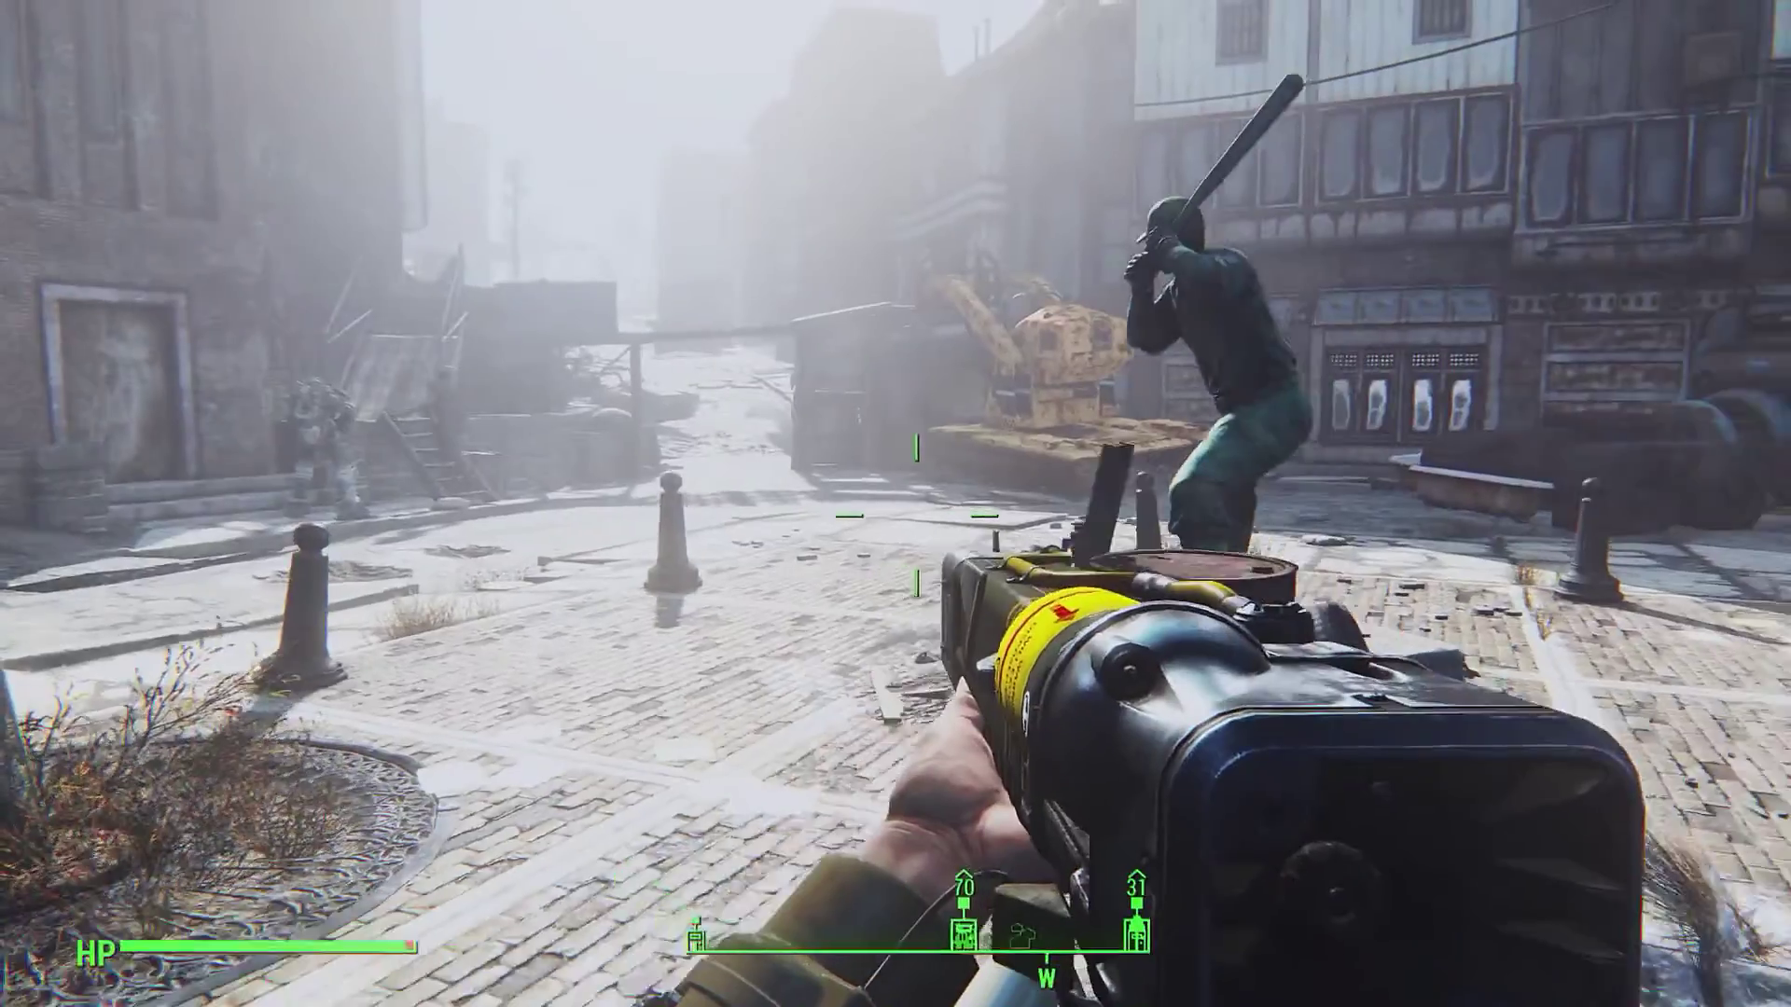
key("s")
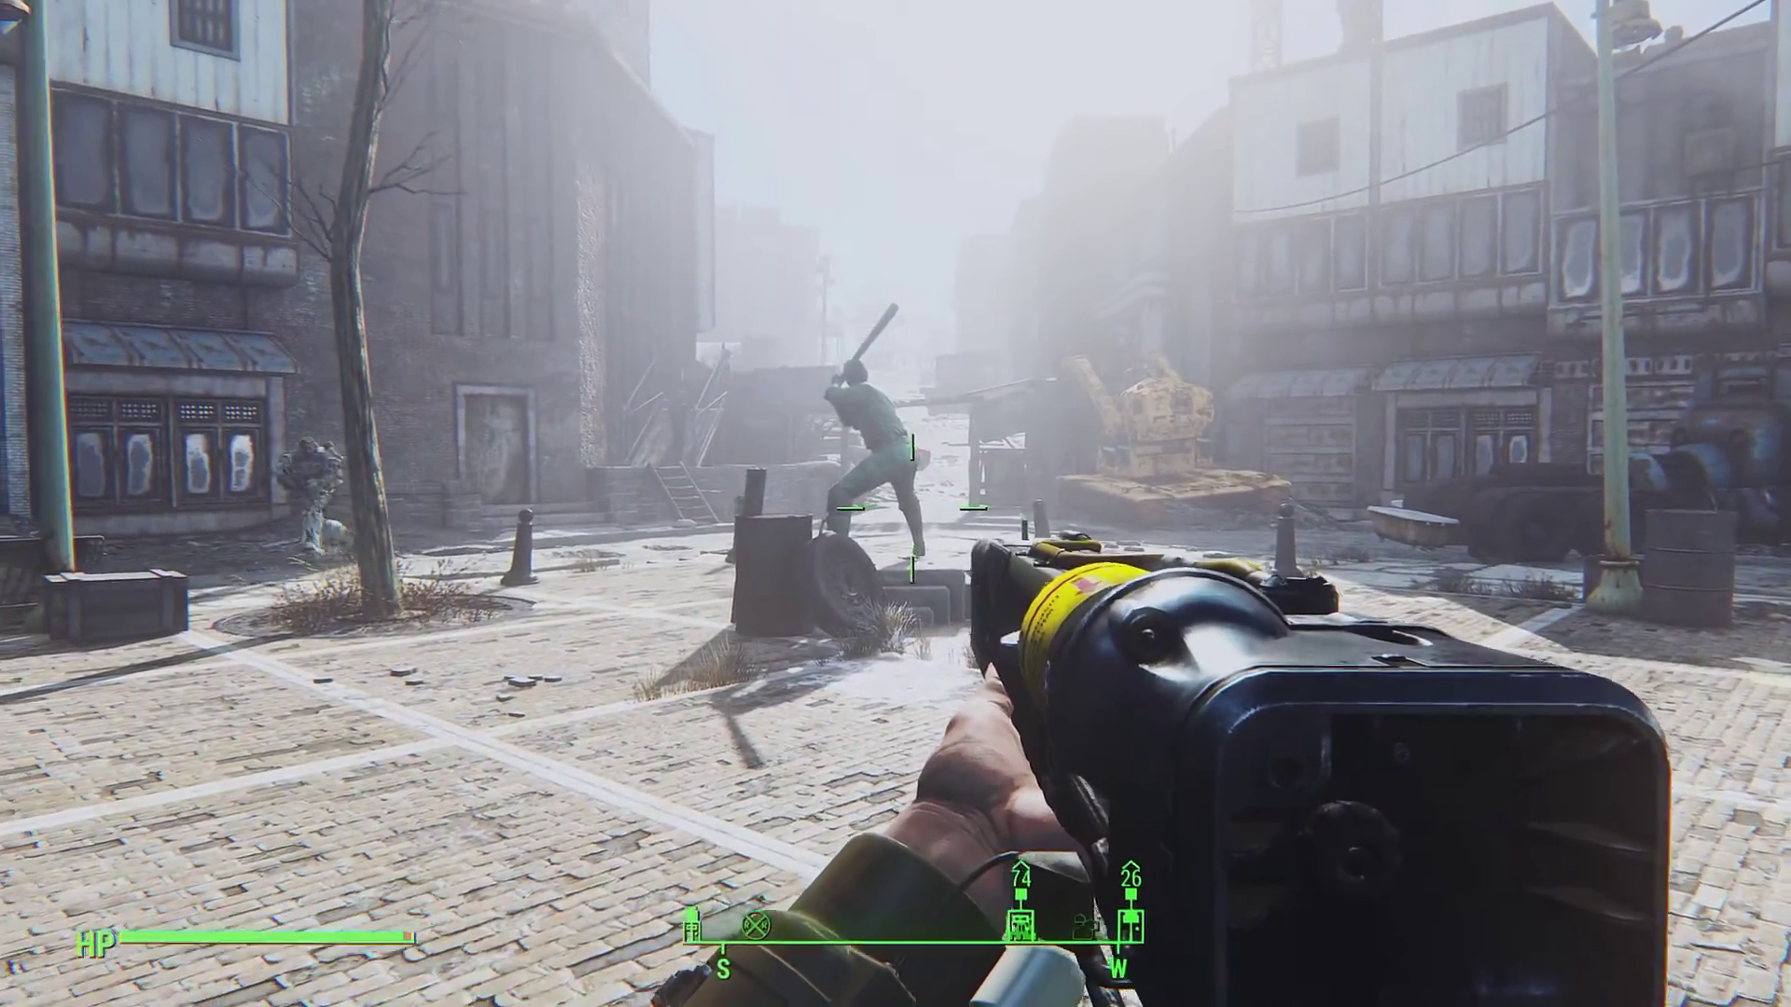
key("d")
key("a")
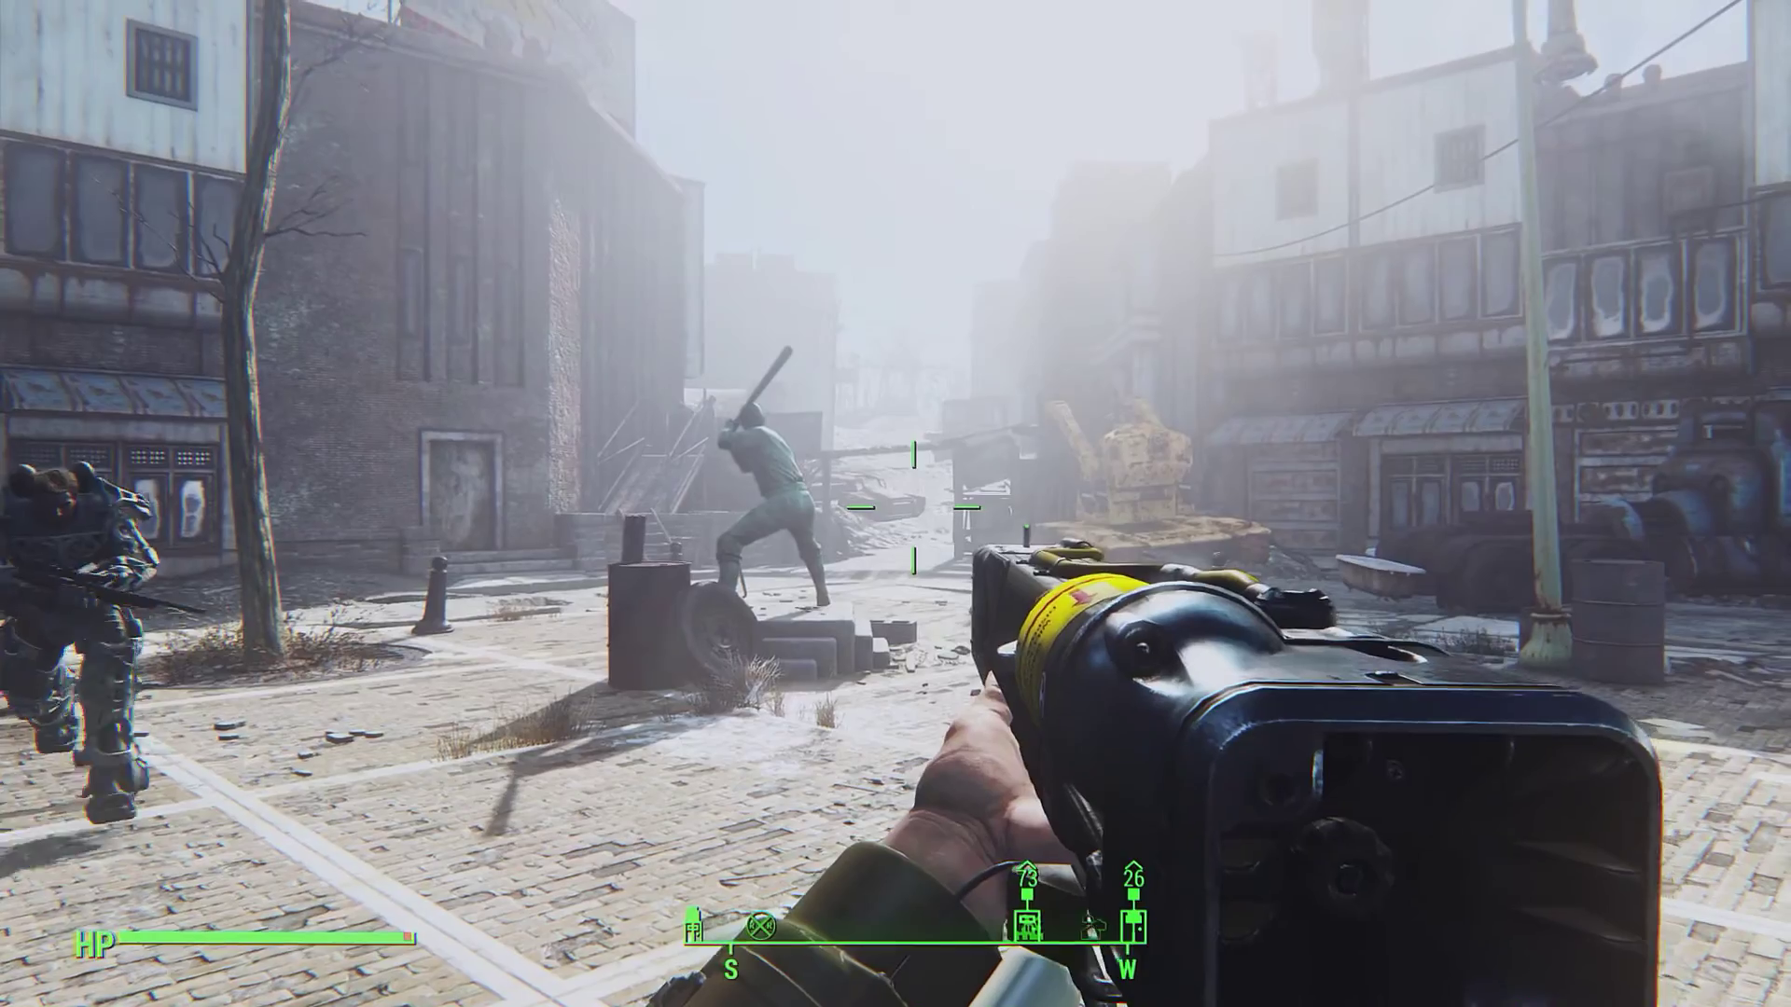
key("w")
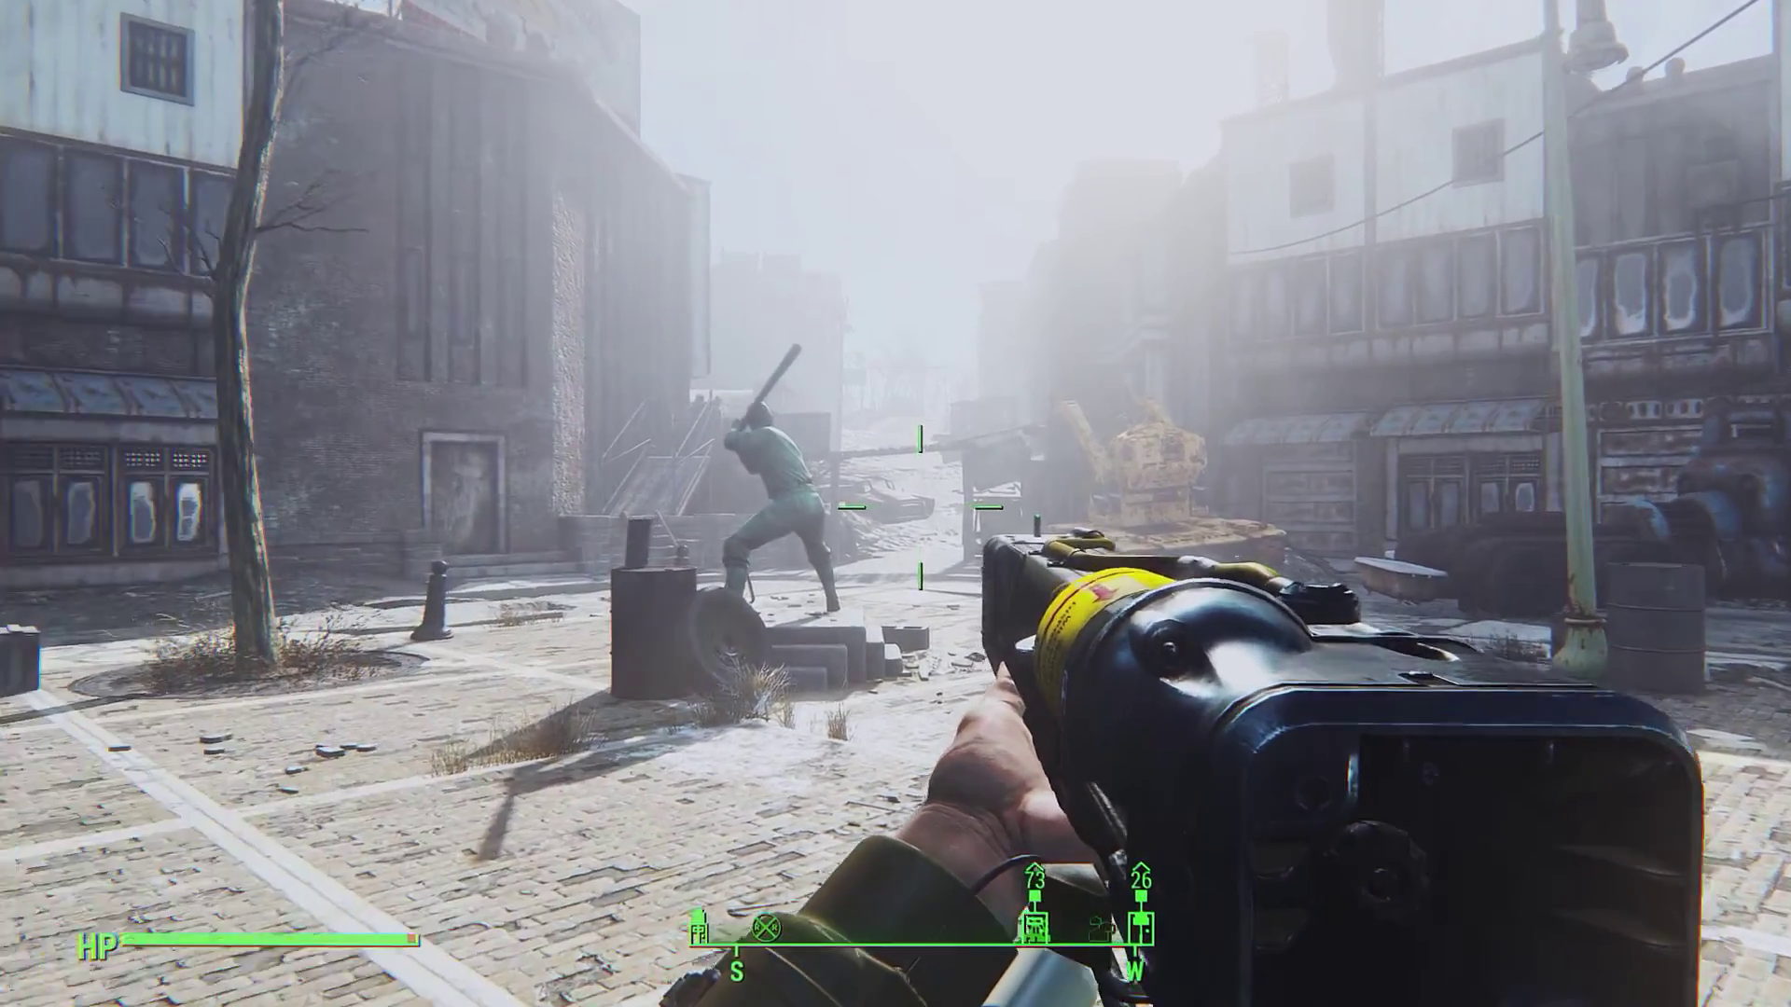
key("d")
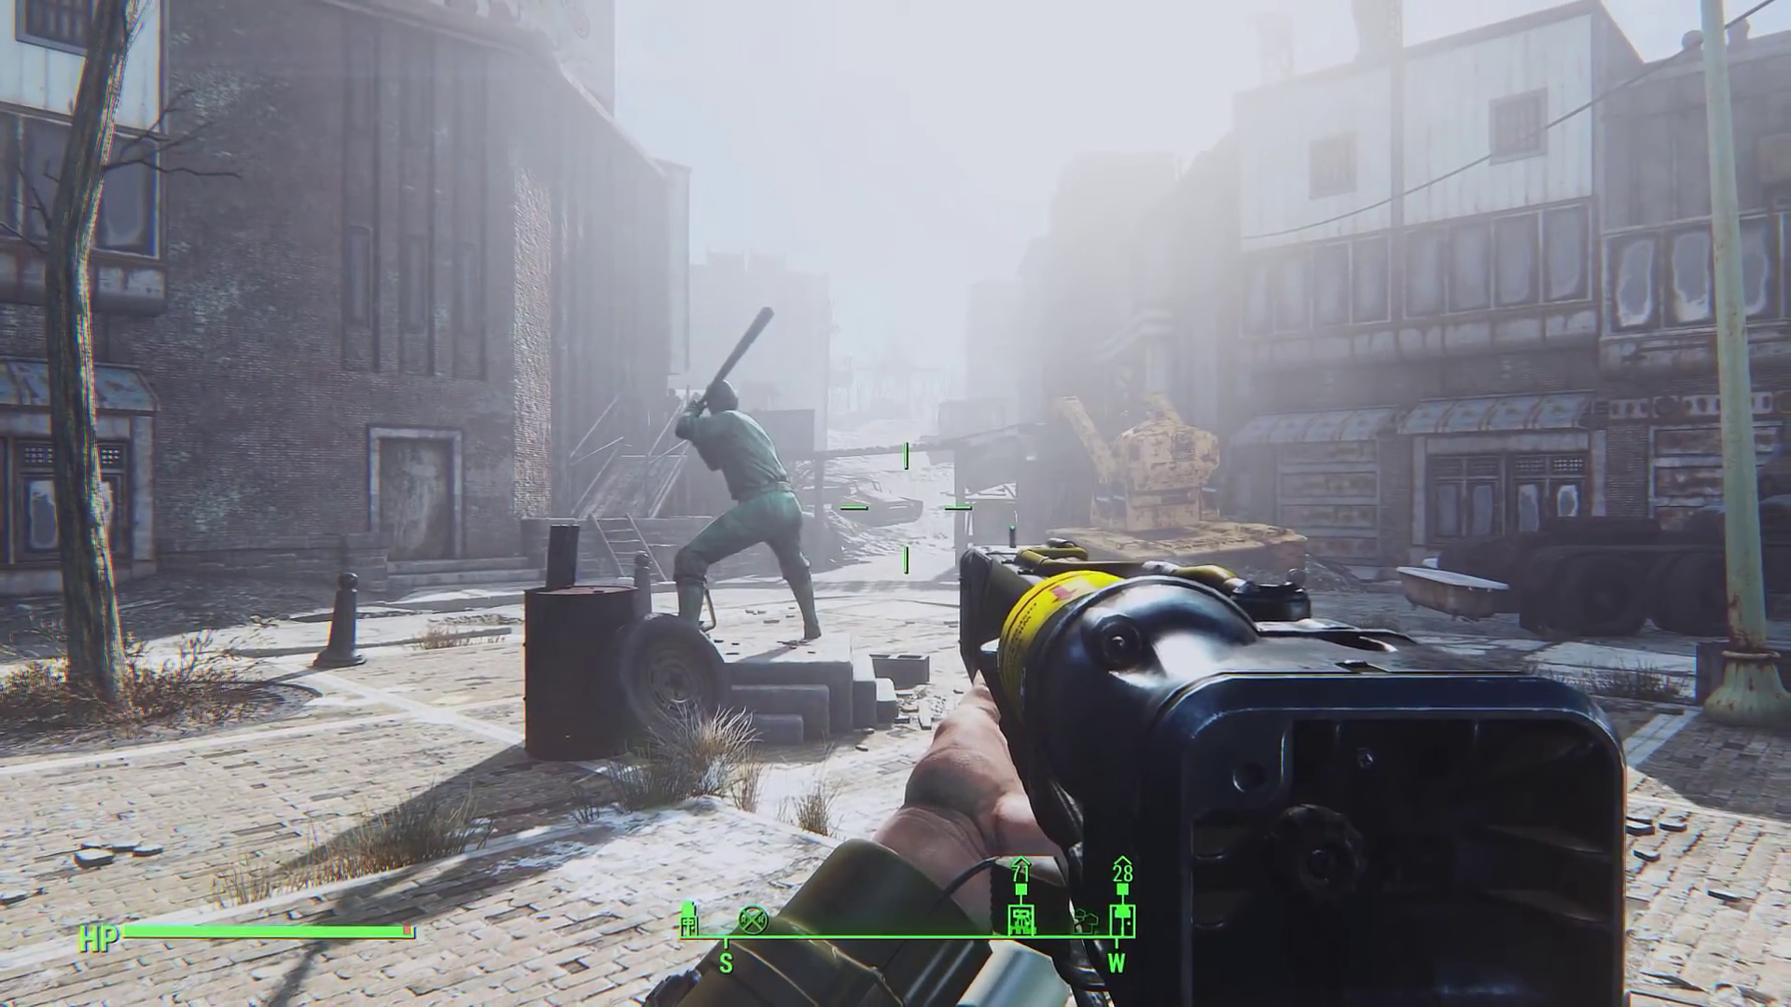